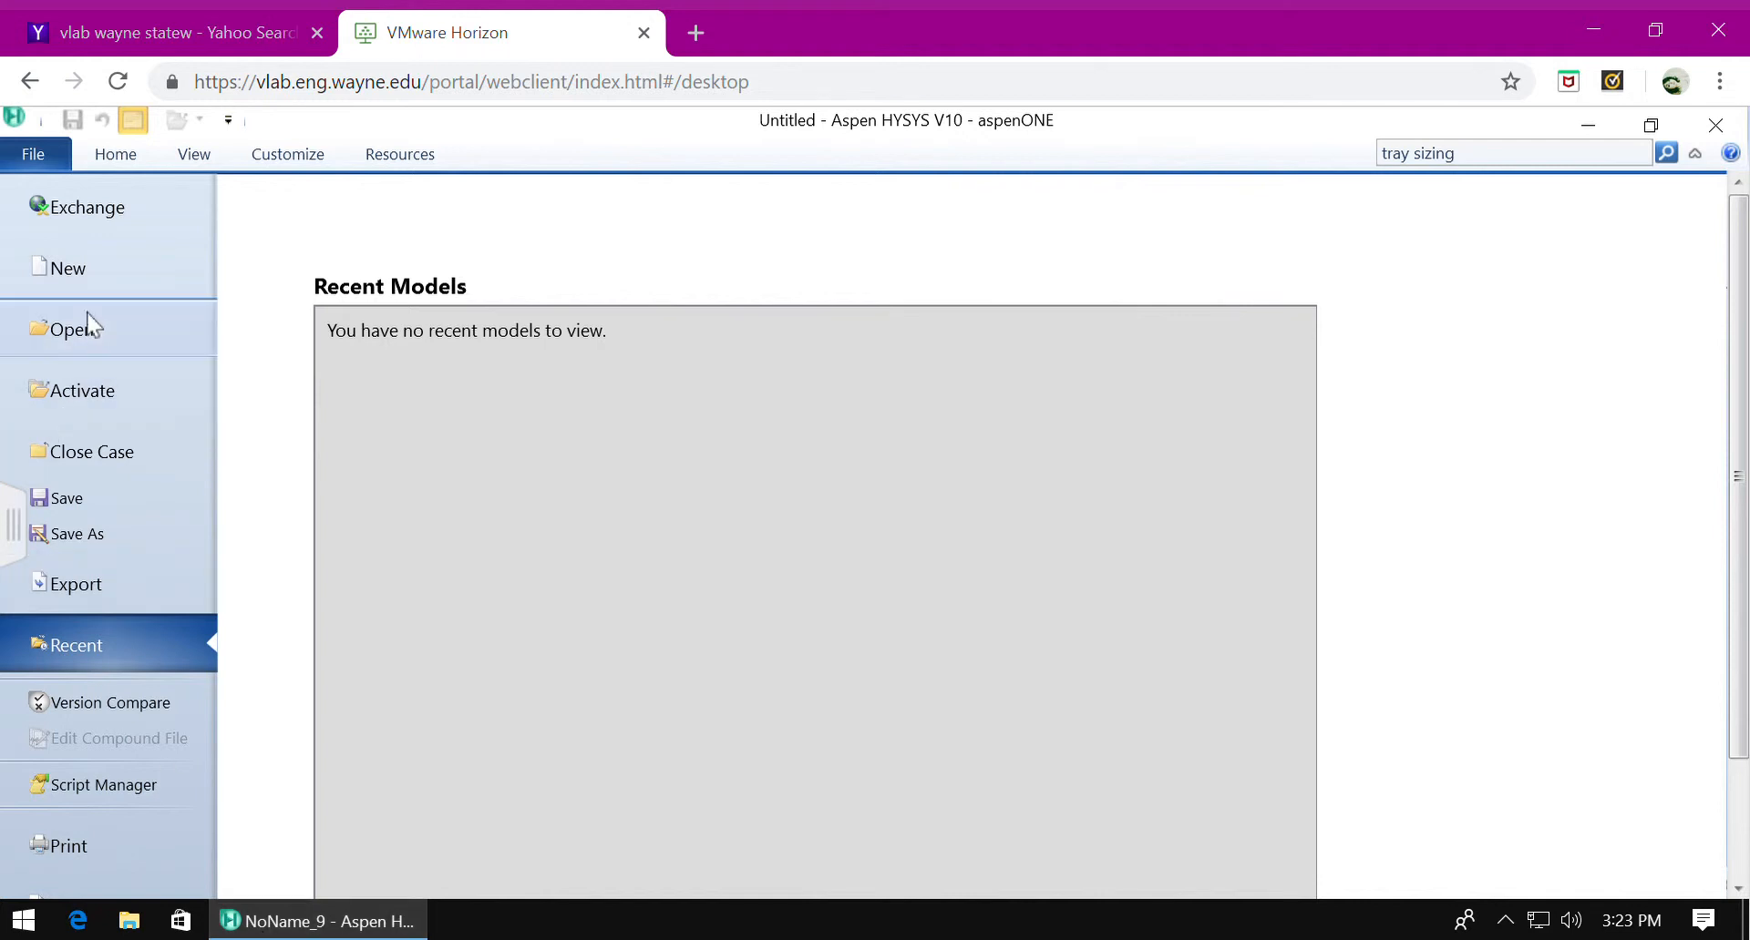
Create a new simulation case and add an empty component list to it.
click(111, 270)
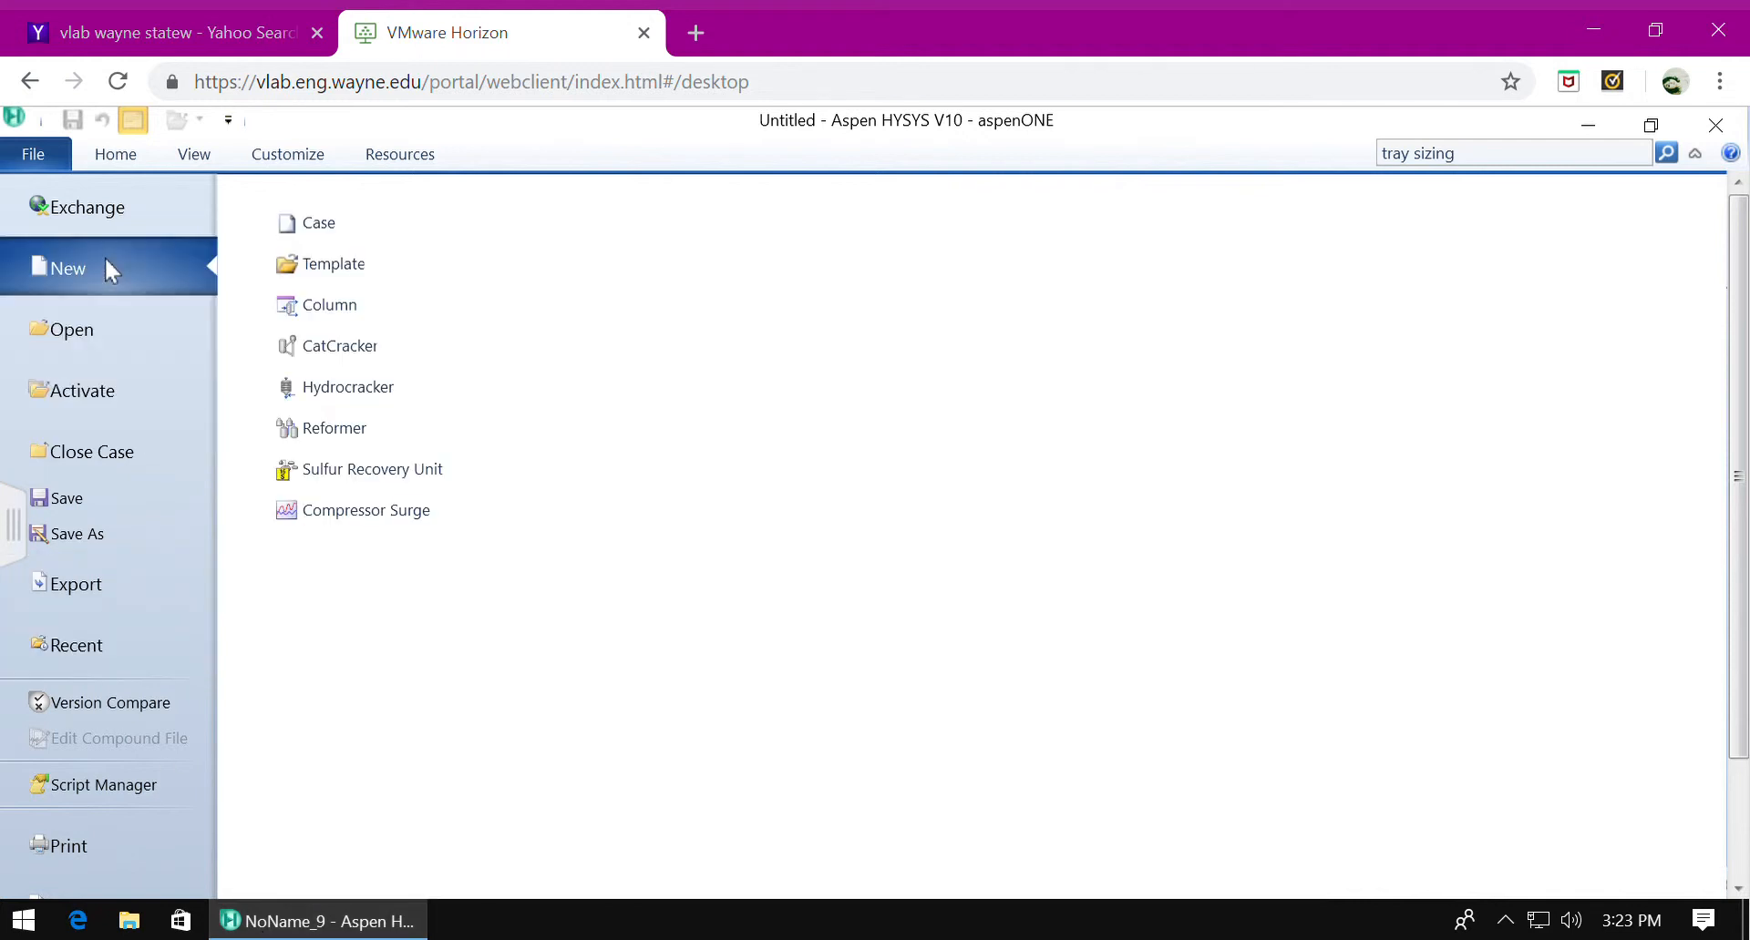
click(287, 242)
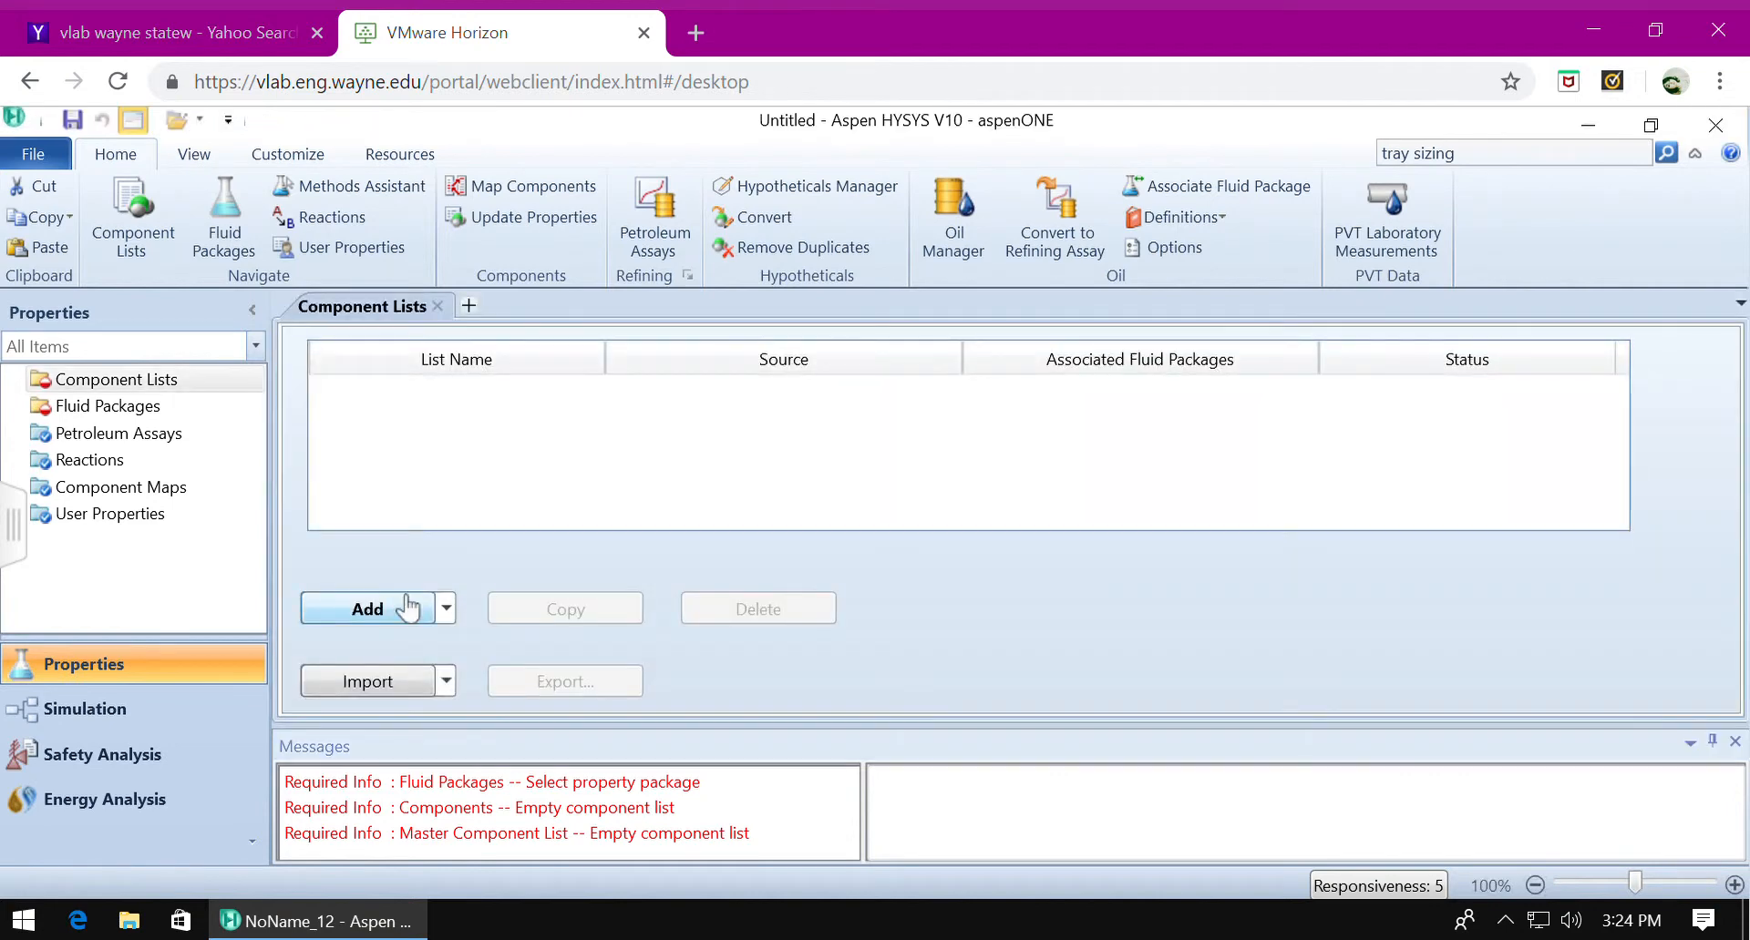
click(407, 609)
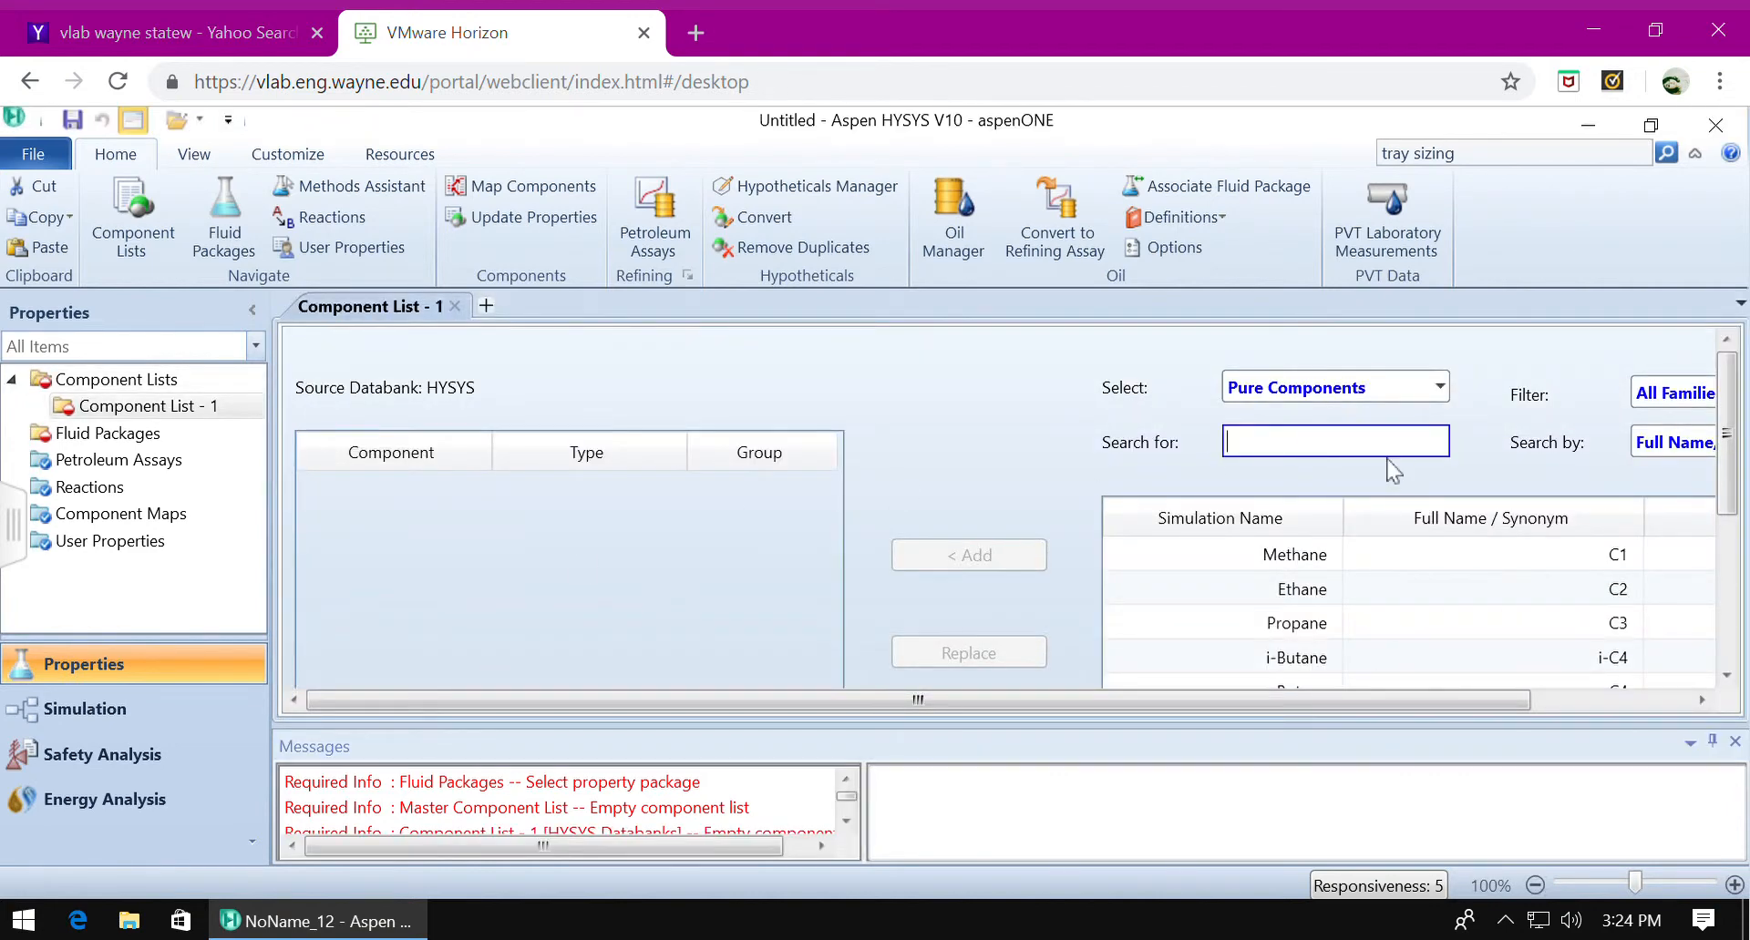
Find 1,2-dichloroethane among the pure components and add it to Component List - 1.
text(1,2-)
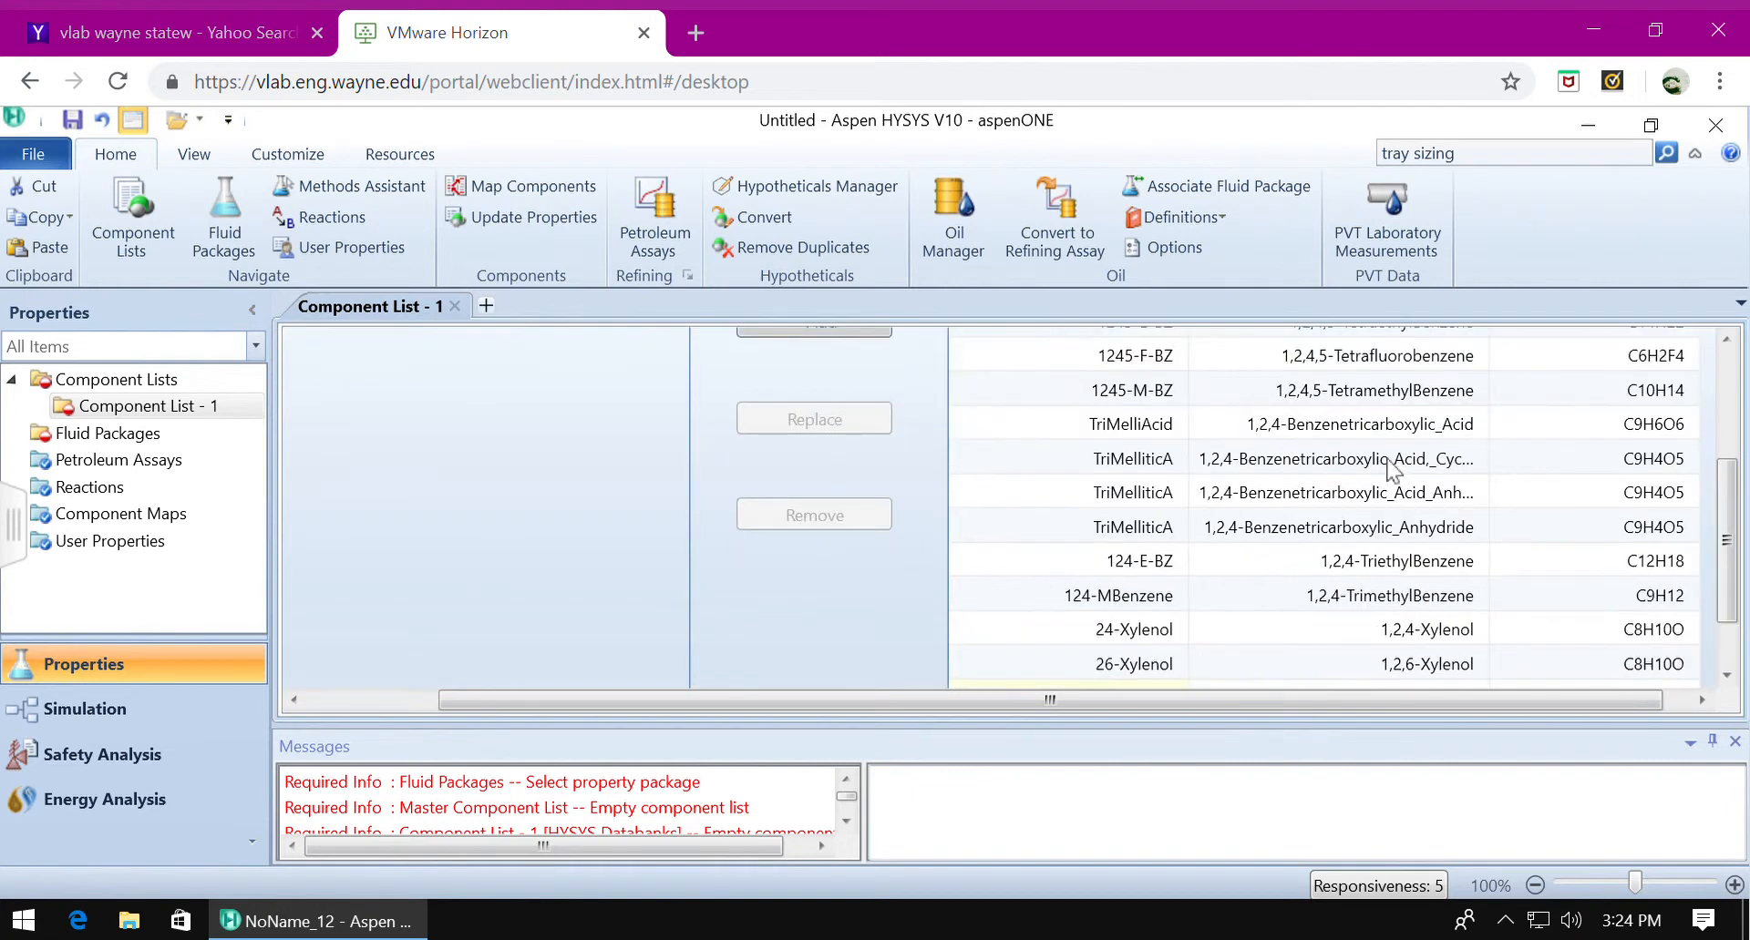
text(dichl)
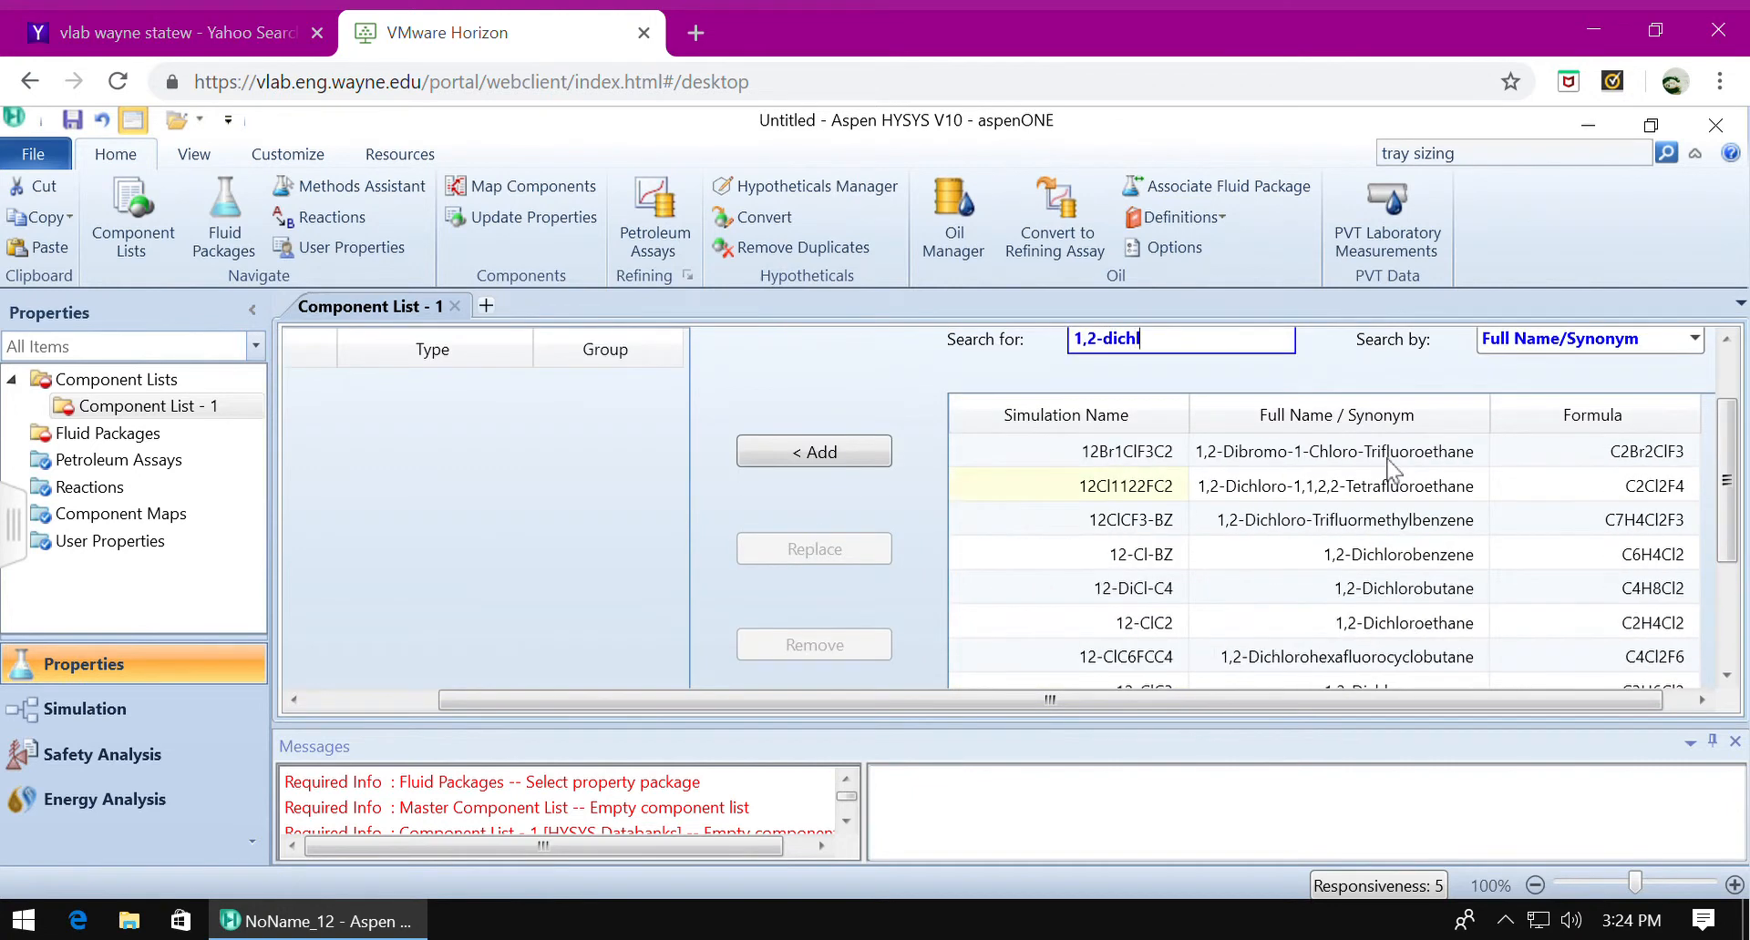
text(oroethane)
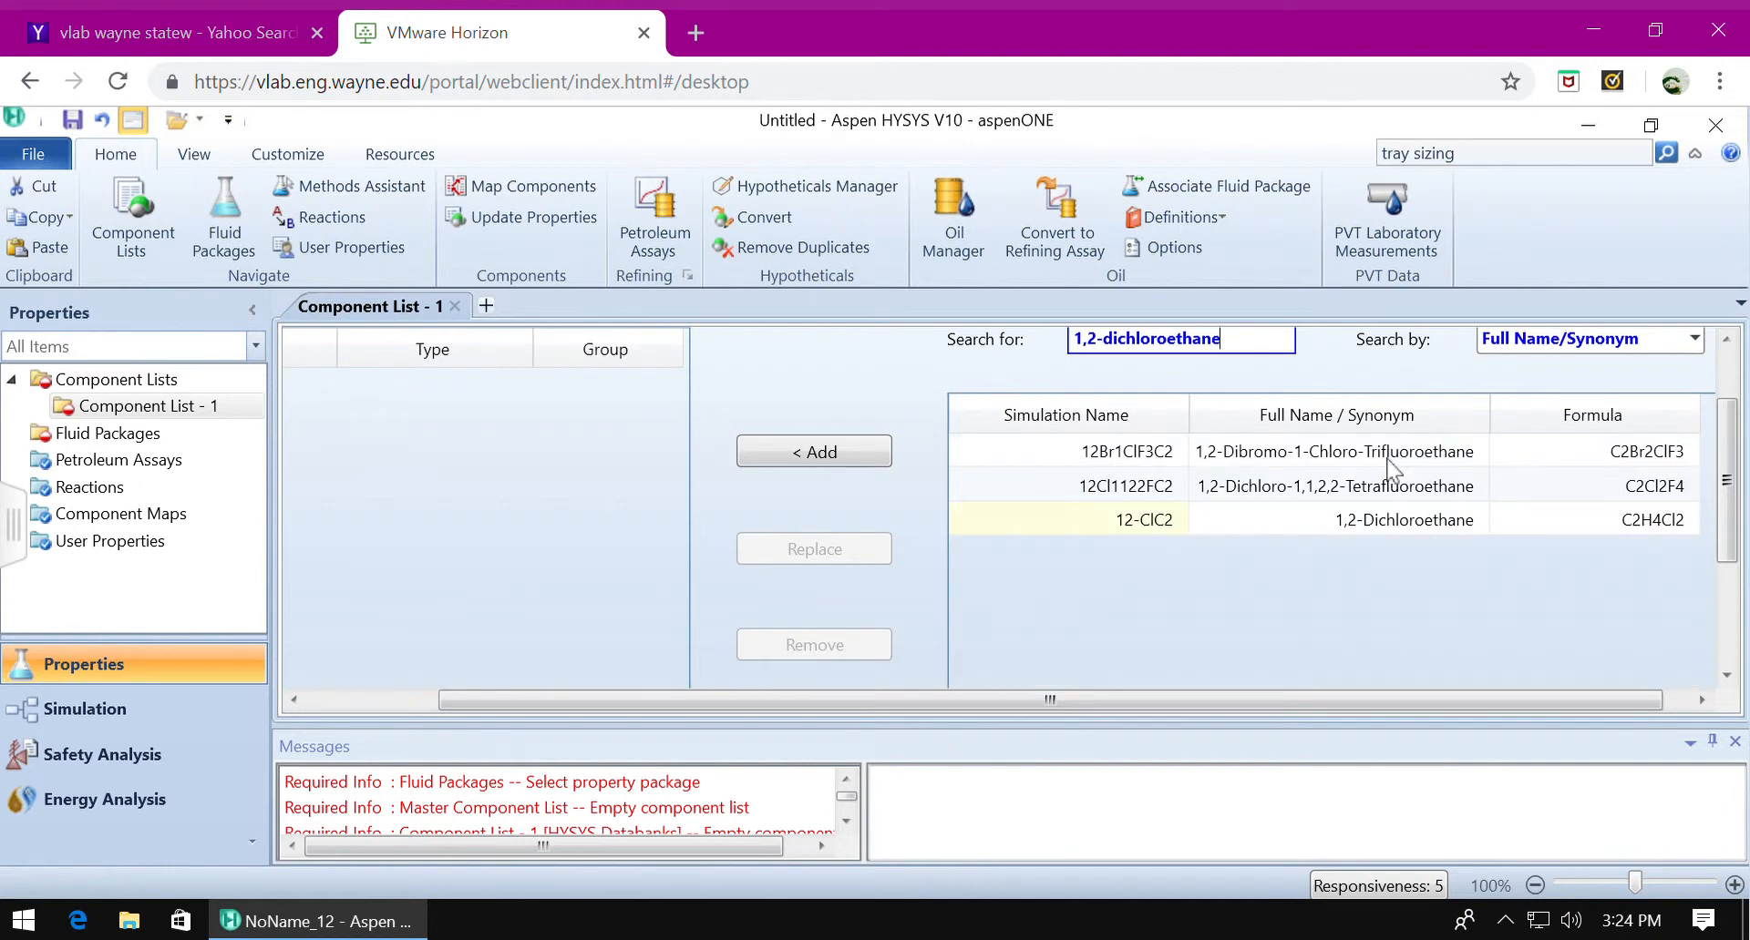
double_click(1301, 521)
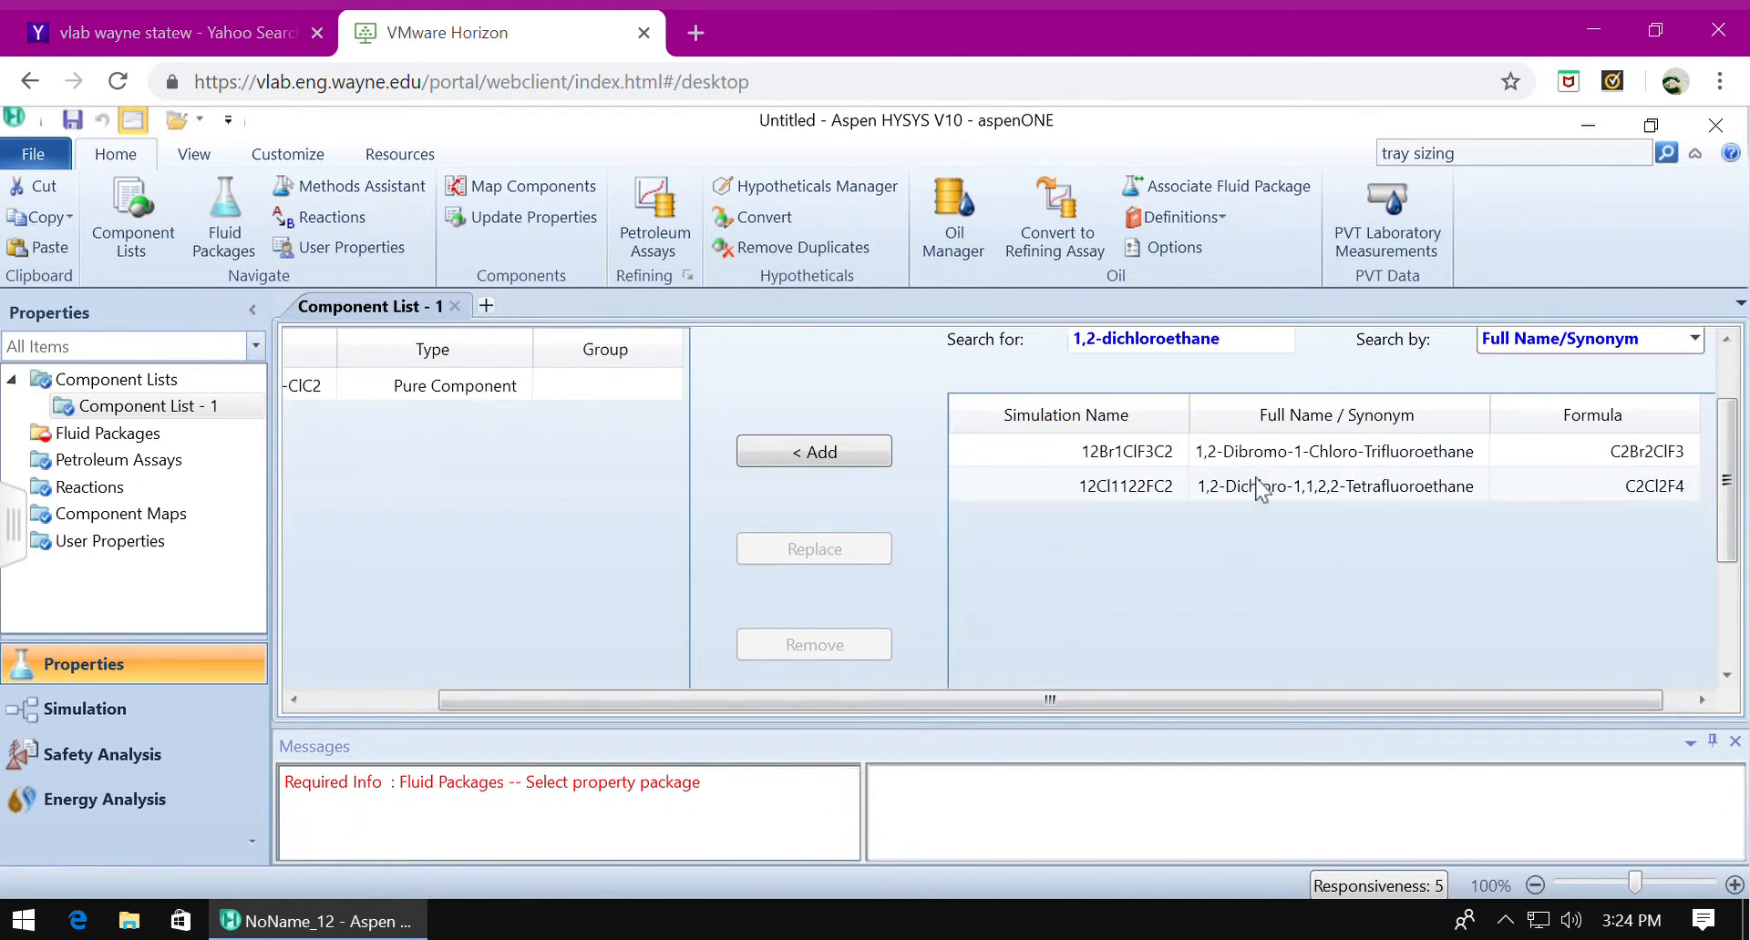
Find 1,1,2-trichloroethane (112-ClC2) among the pure components and add it to Component List - 1.
double_click(1258, 361)
key(BackSpace)
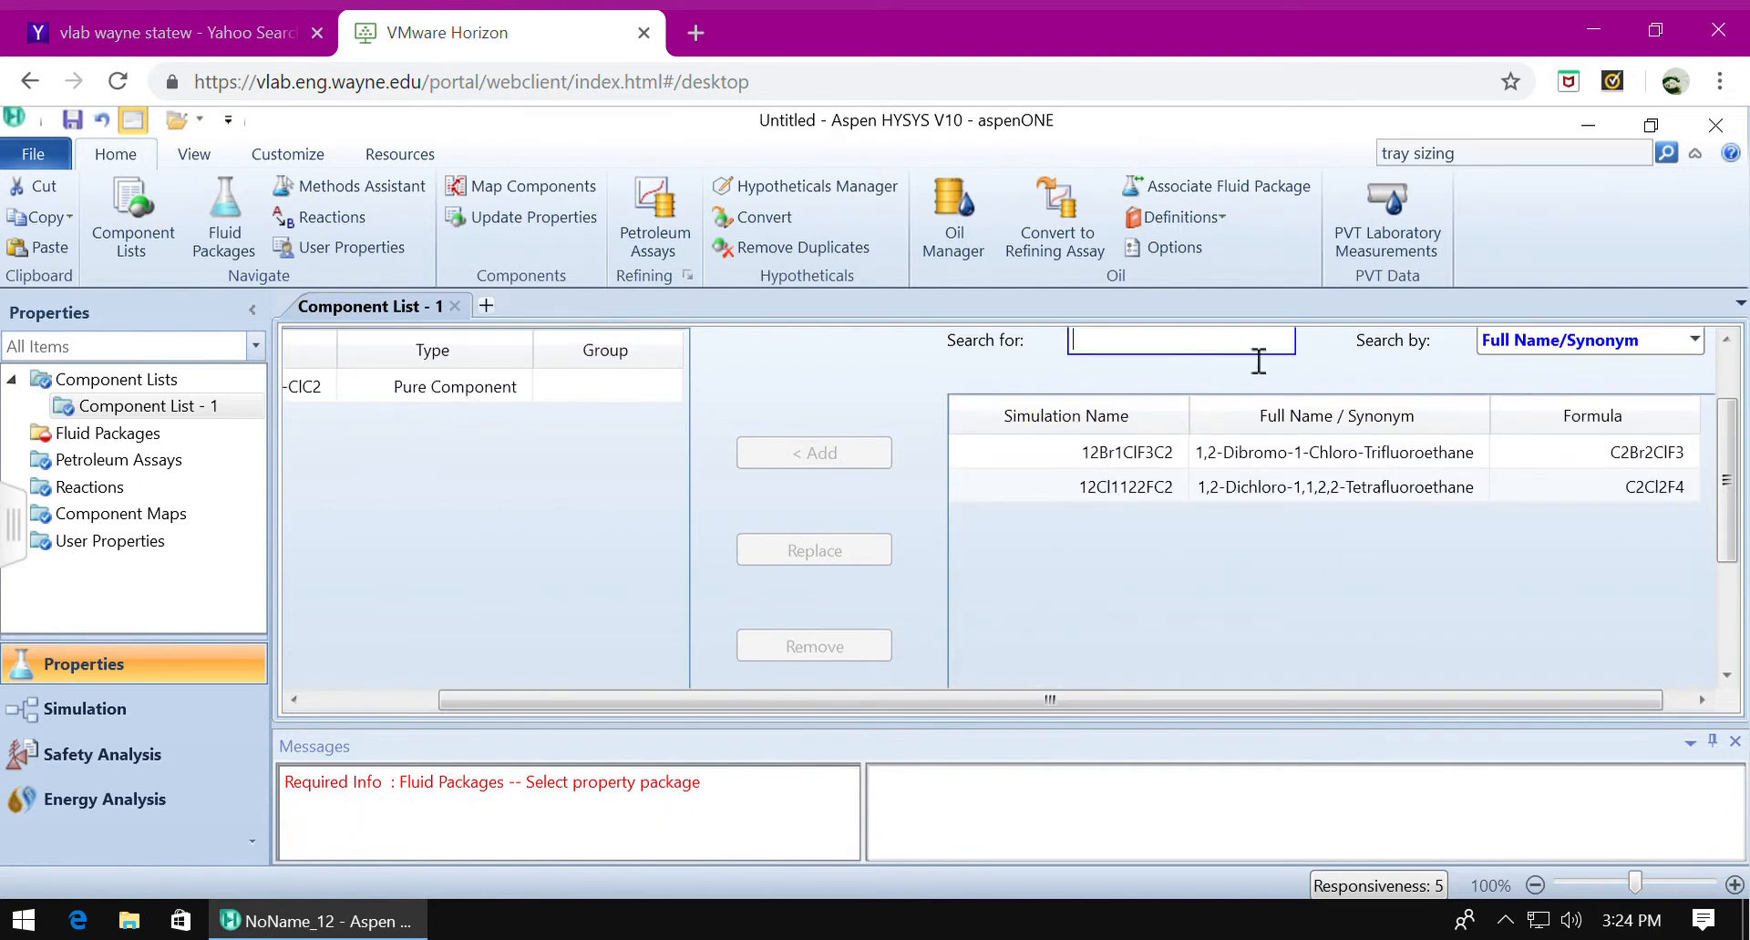
text(1,1)
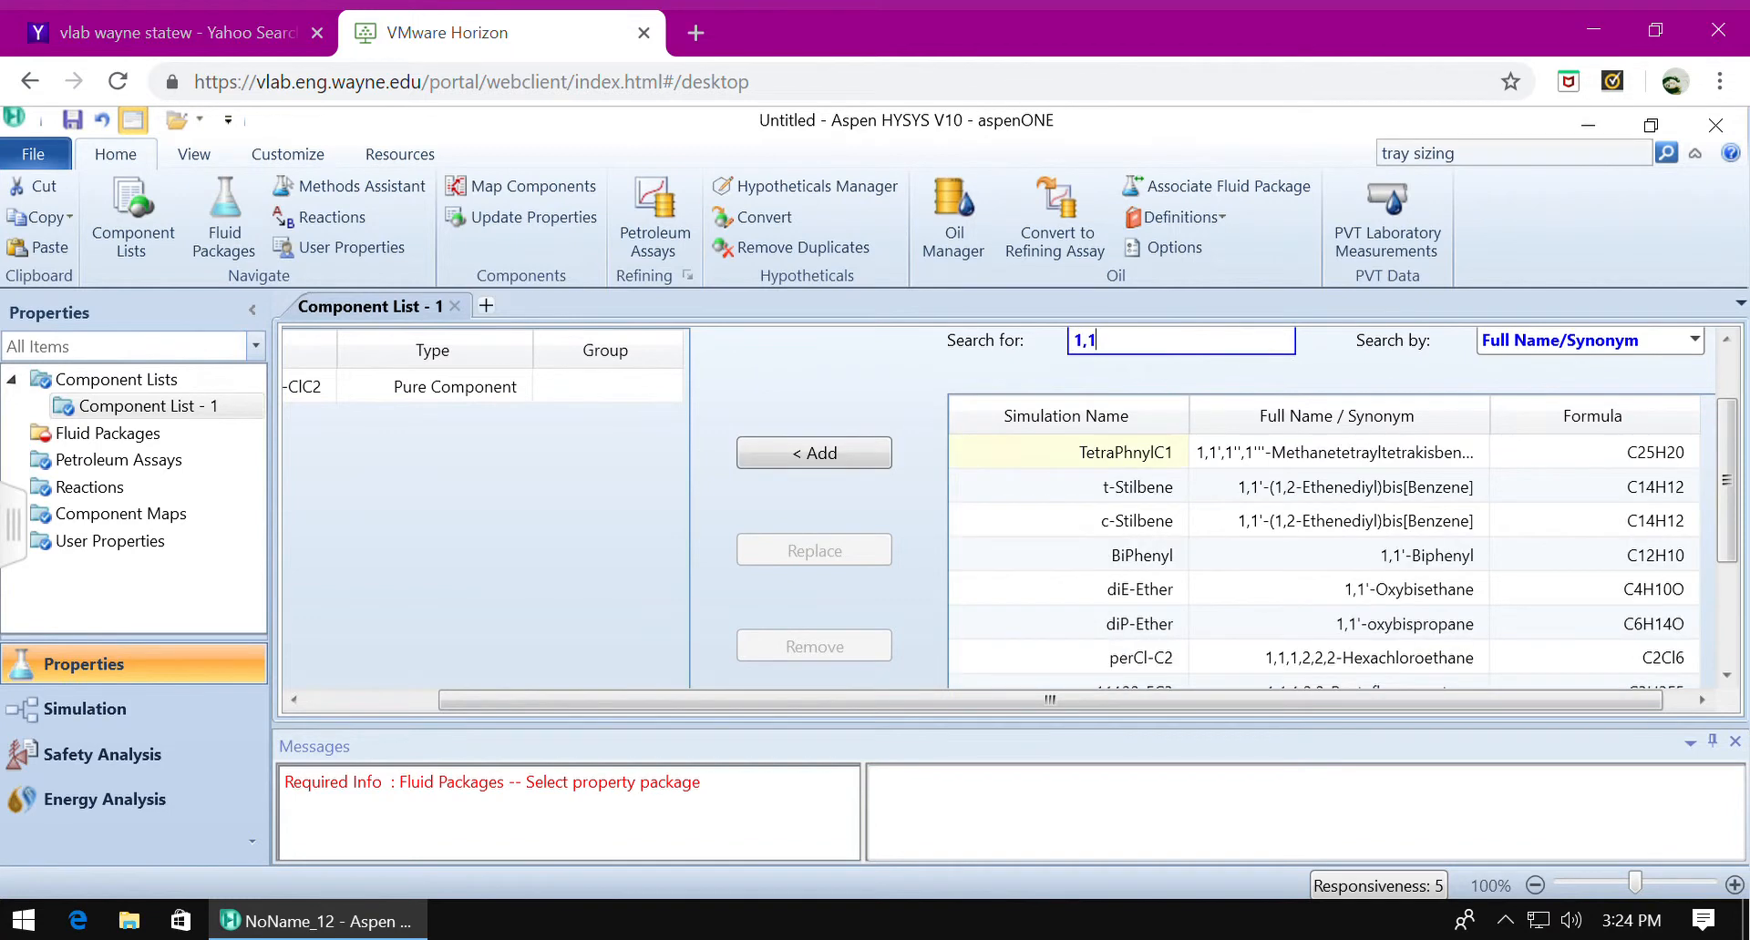
text(,2-tr)
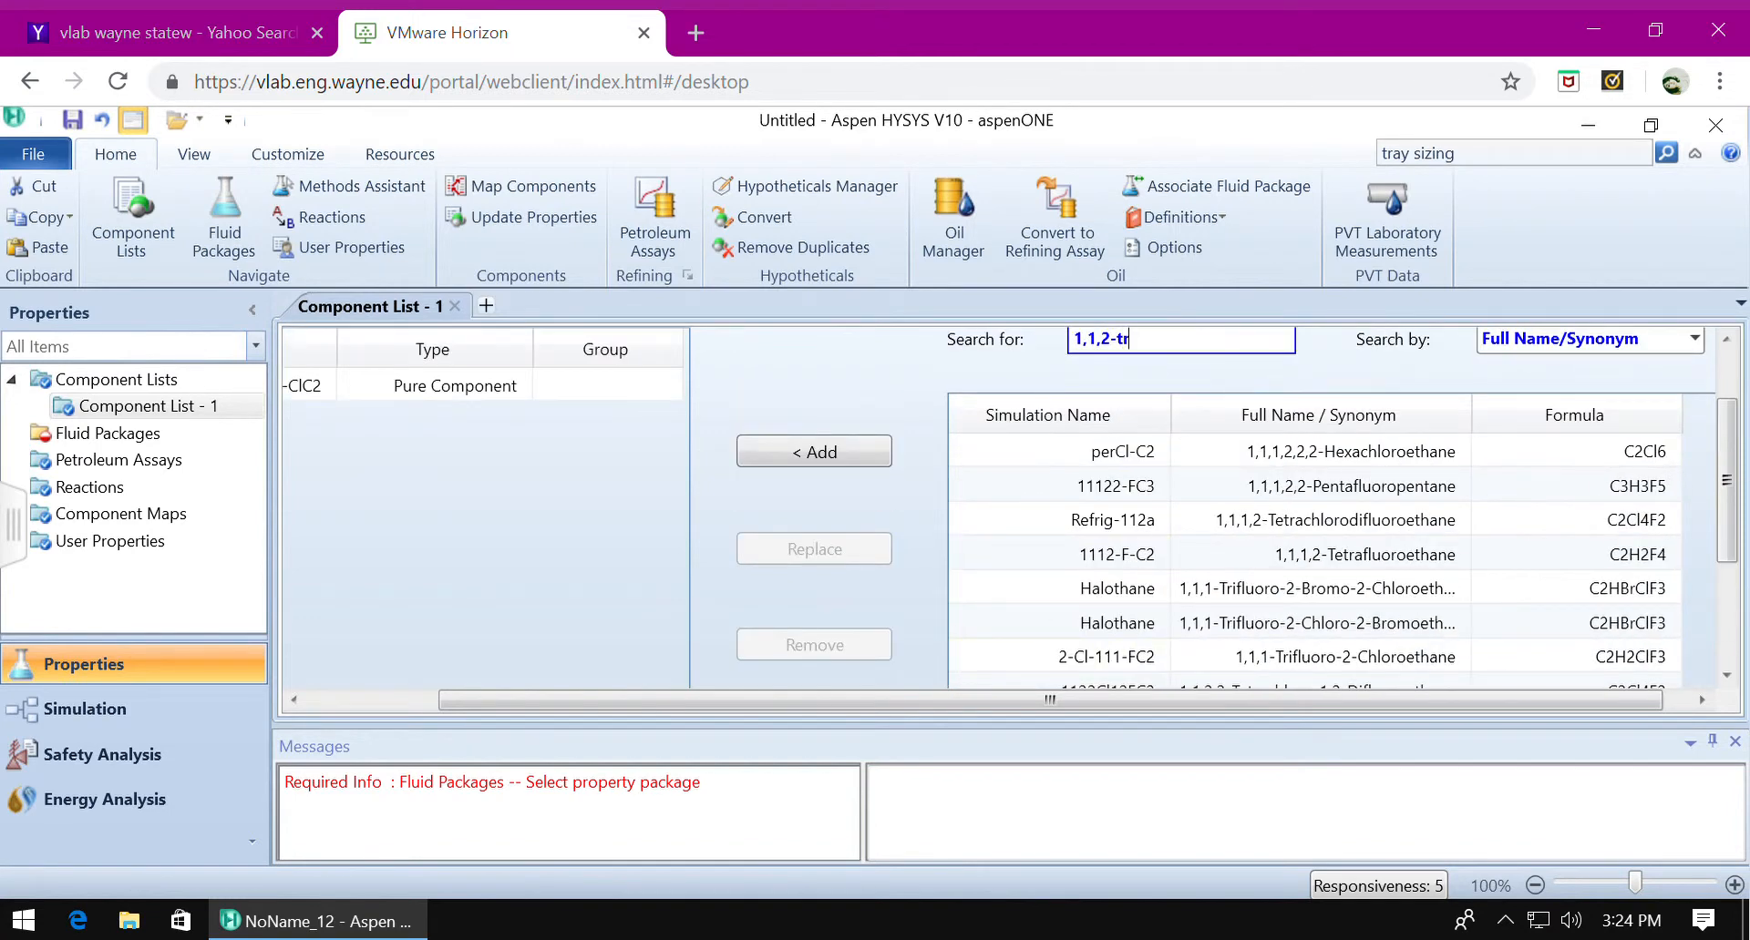
text(ichl)
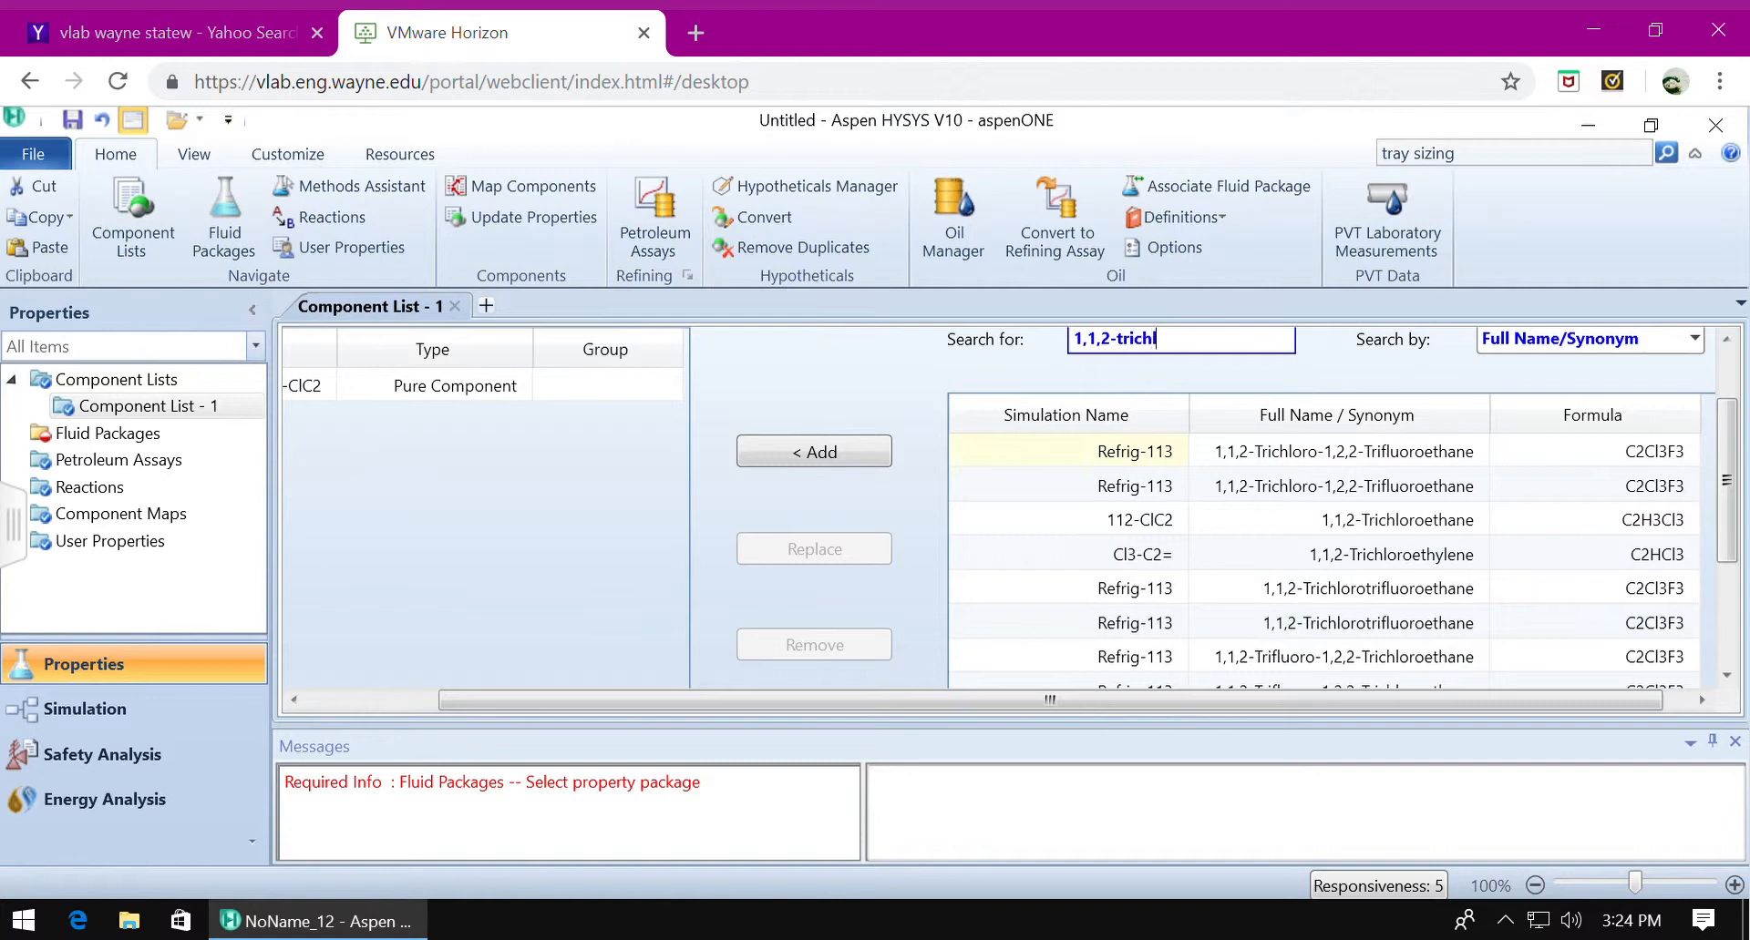
text(oroeth)
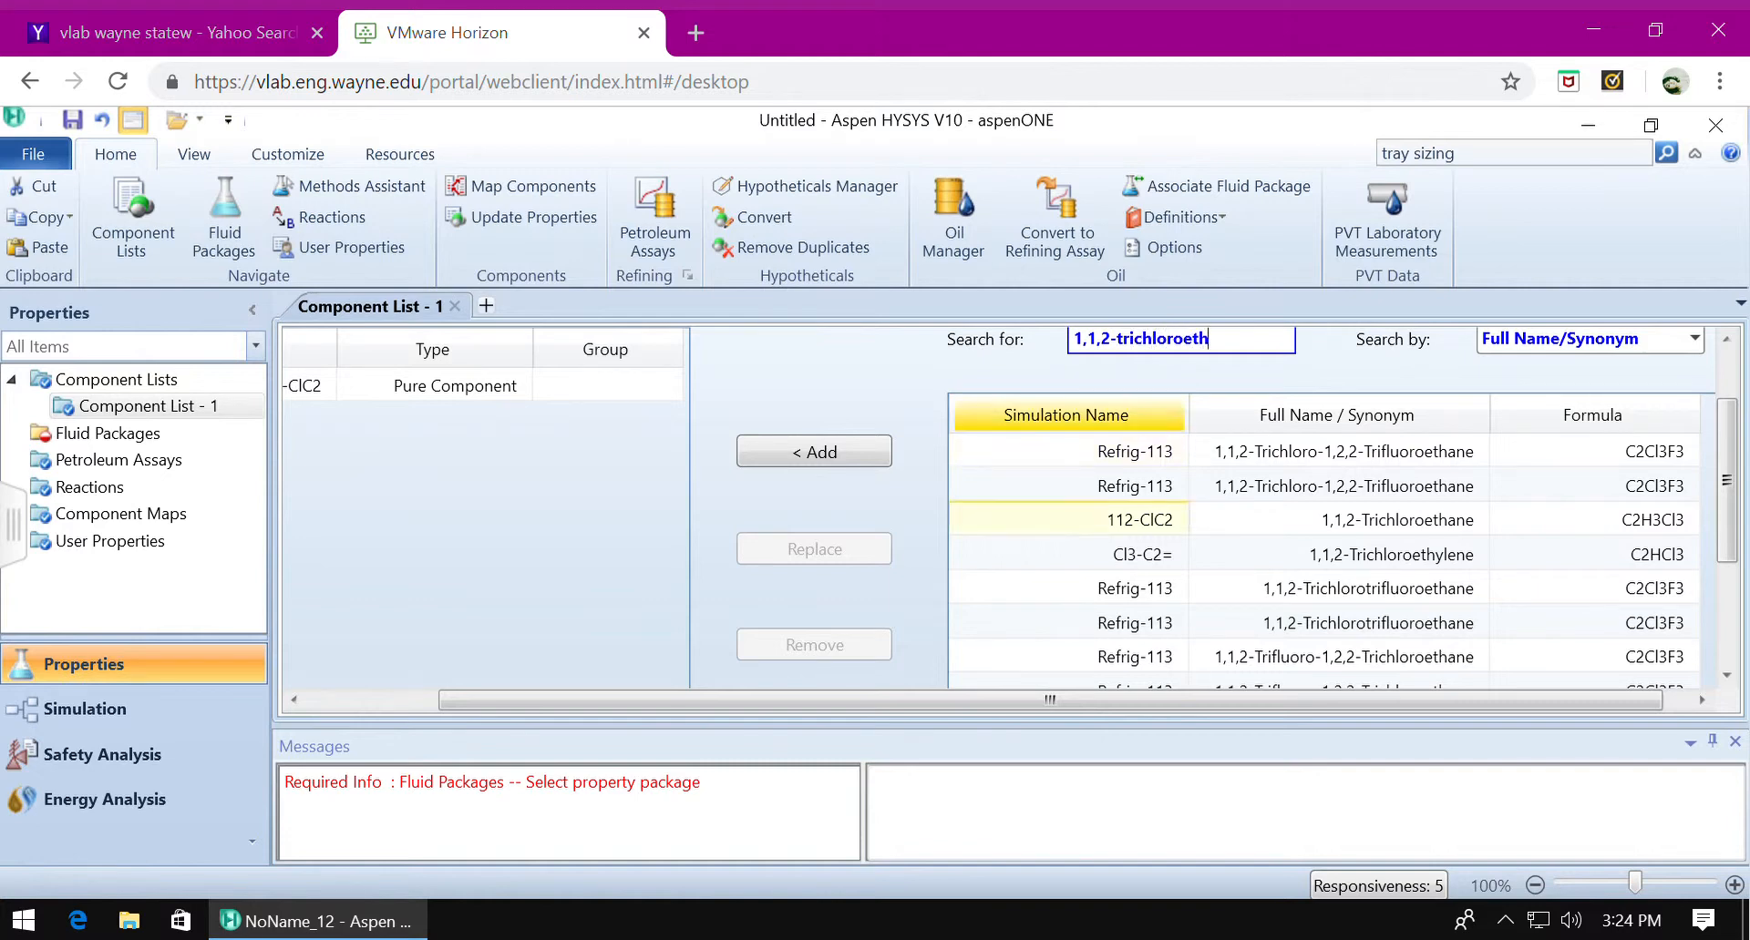
text(ane)
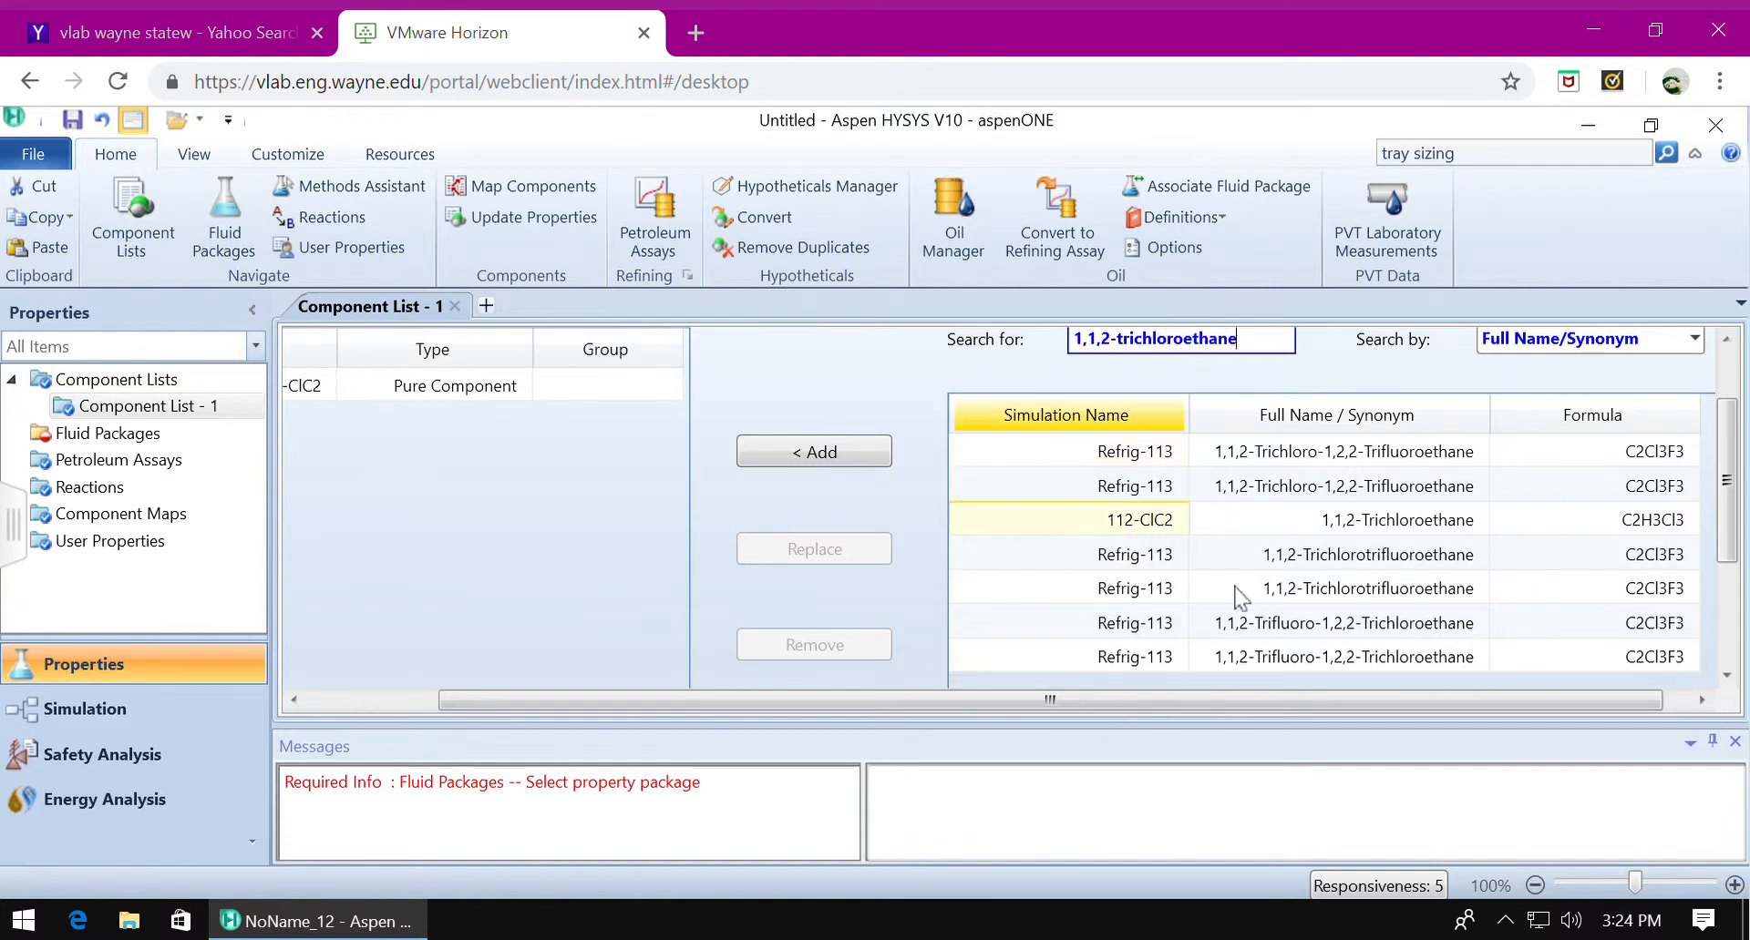
click(1164, 525)
double_click(1164, 525)
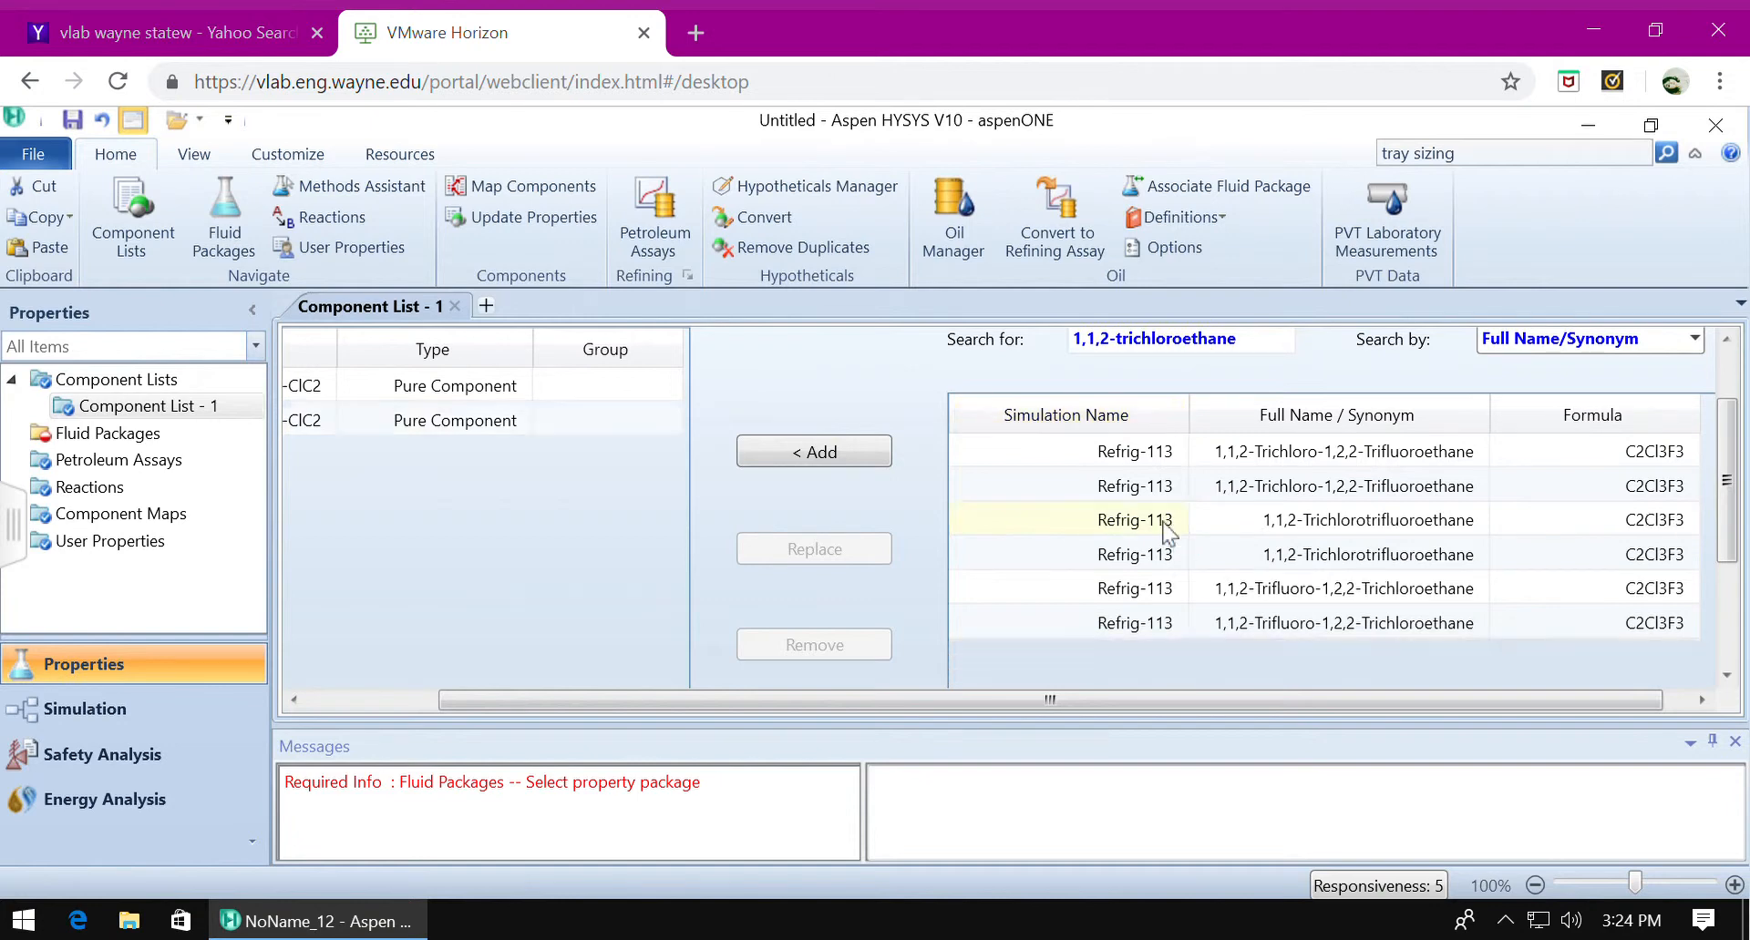
click(293, 702)
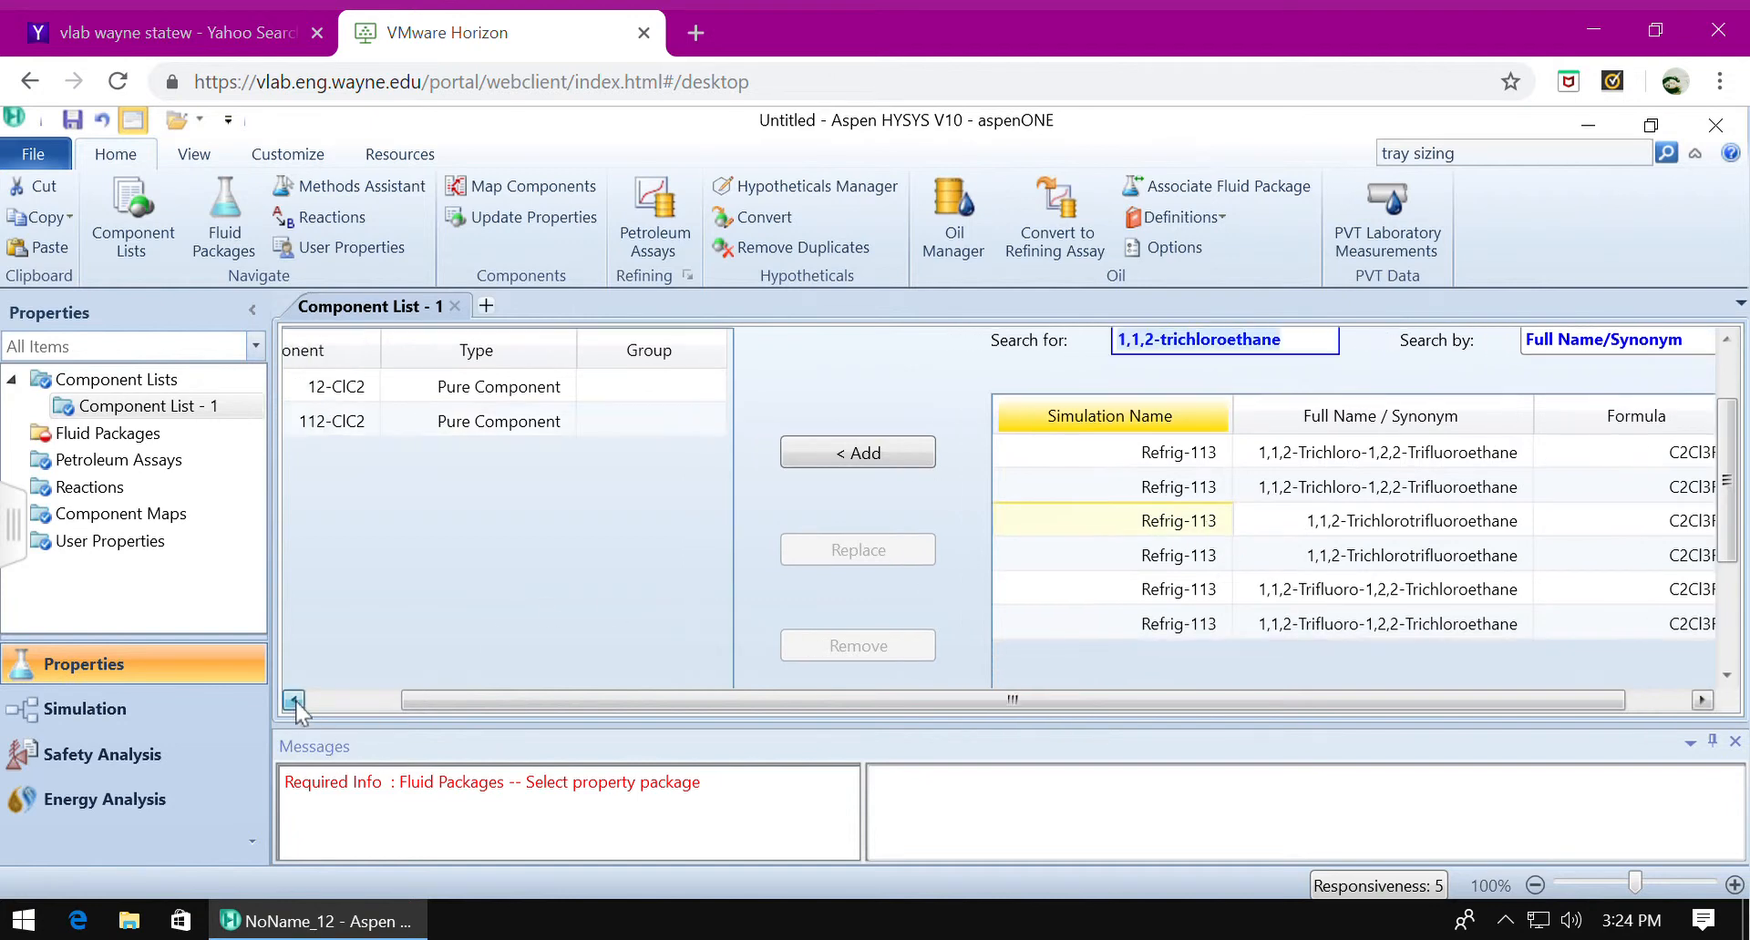
click(294, 702)
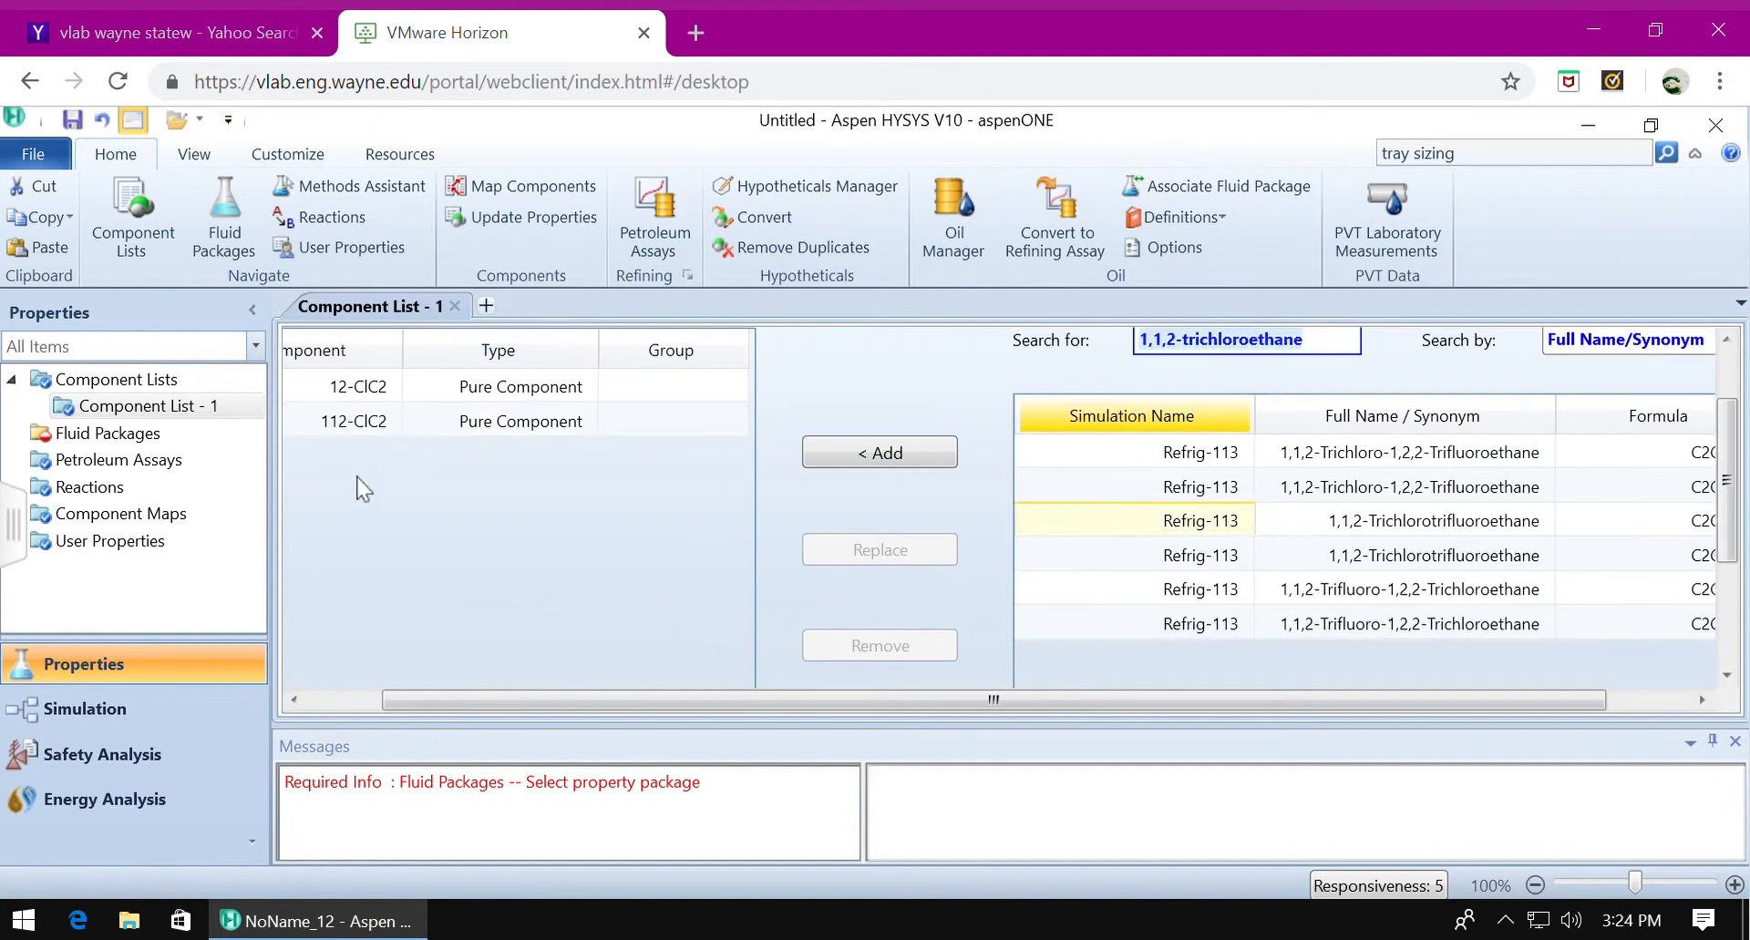
Add a fluid package for Component List - 1 and choose Peng-Robinson as its property package.
click(177, 442)
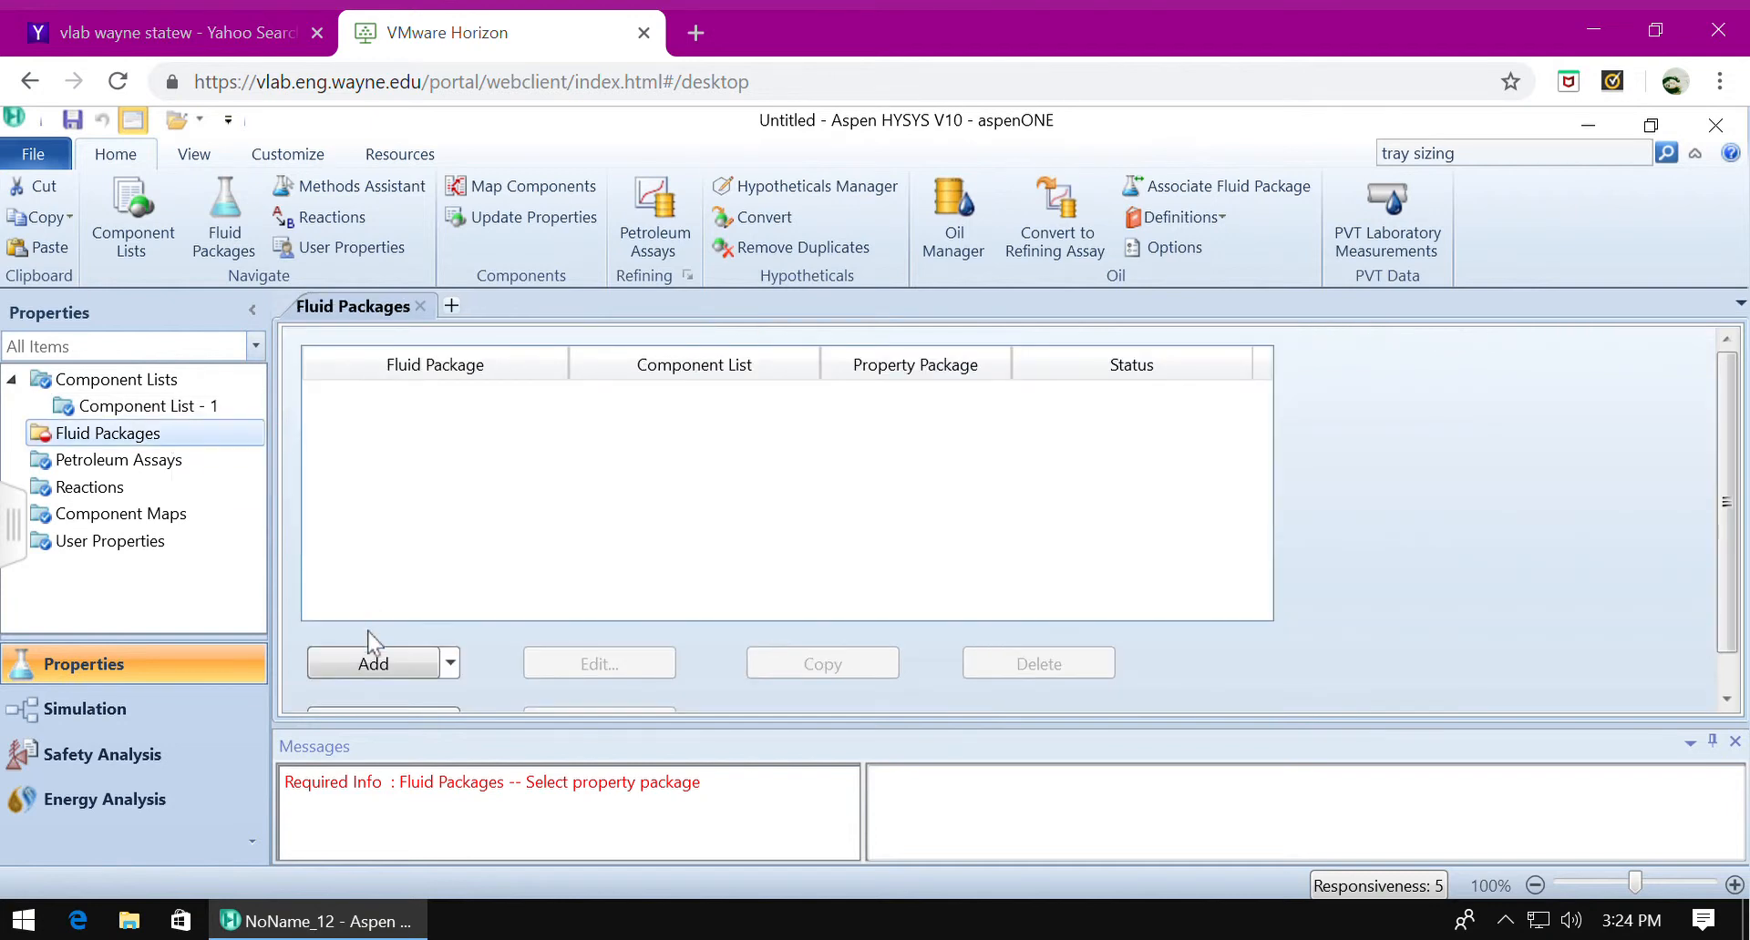
click(379, 661)
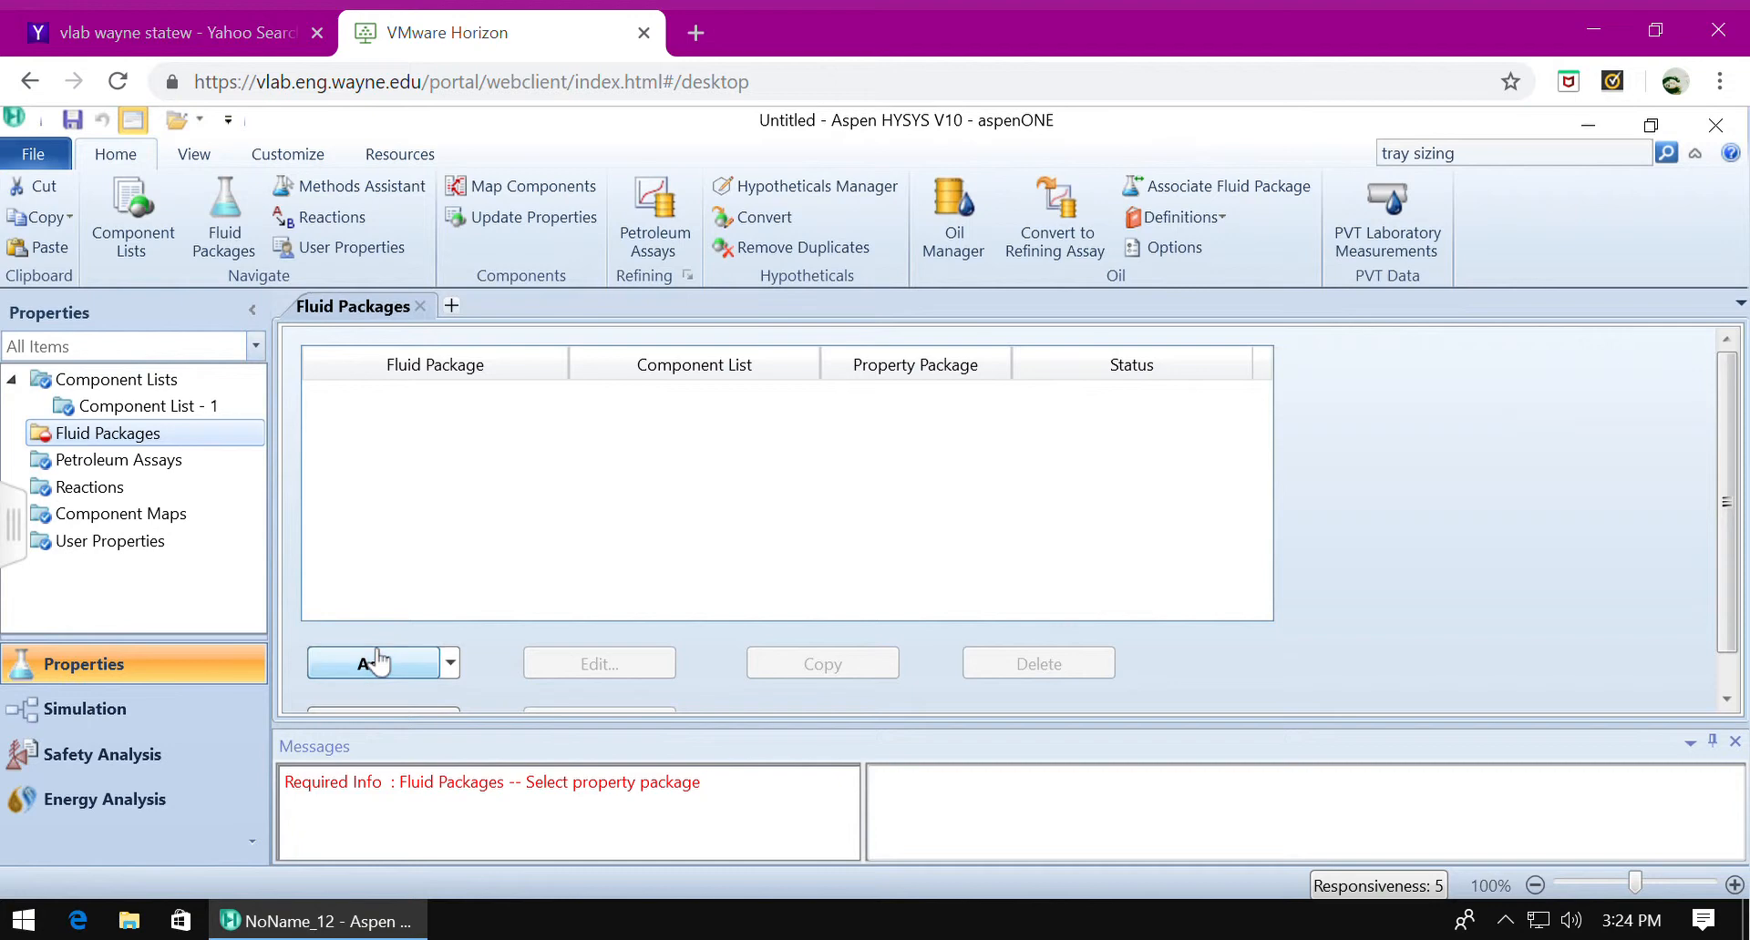
scroll(422, 658, down, 1)
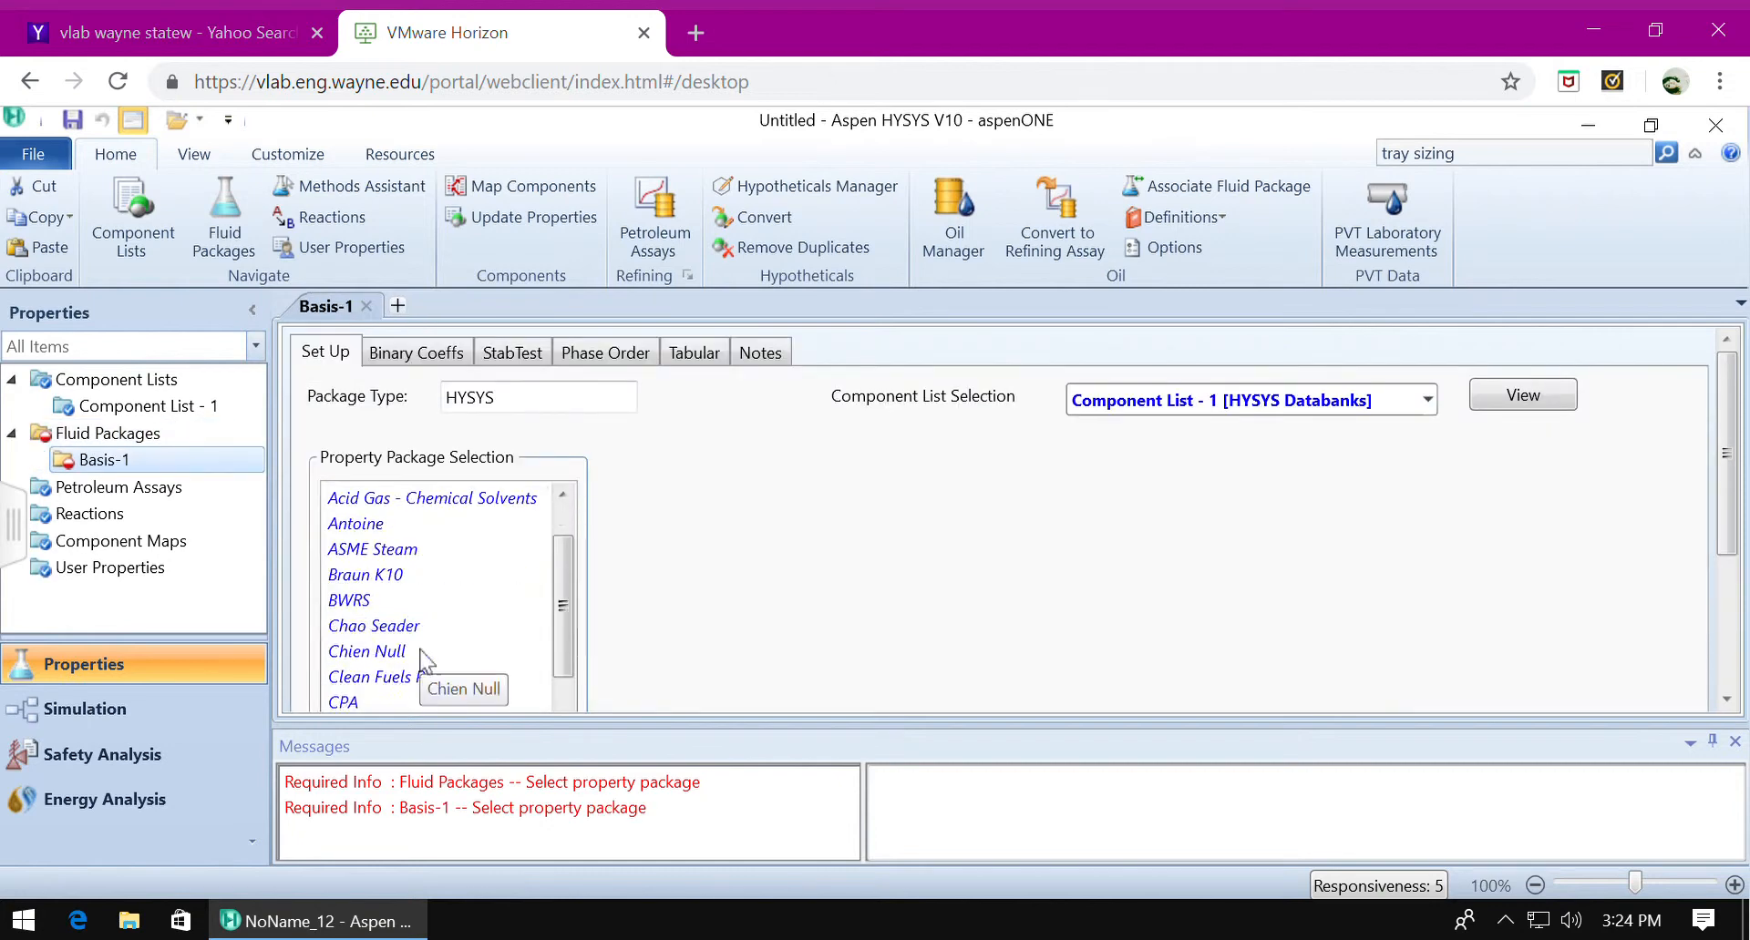
scroll(422, 658, down, 5)
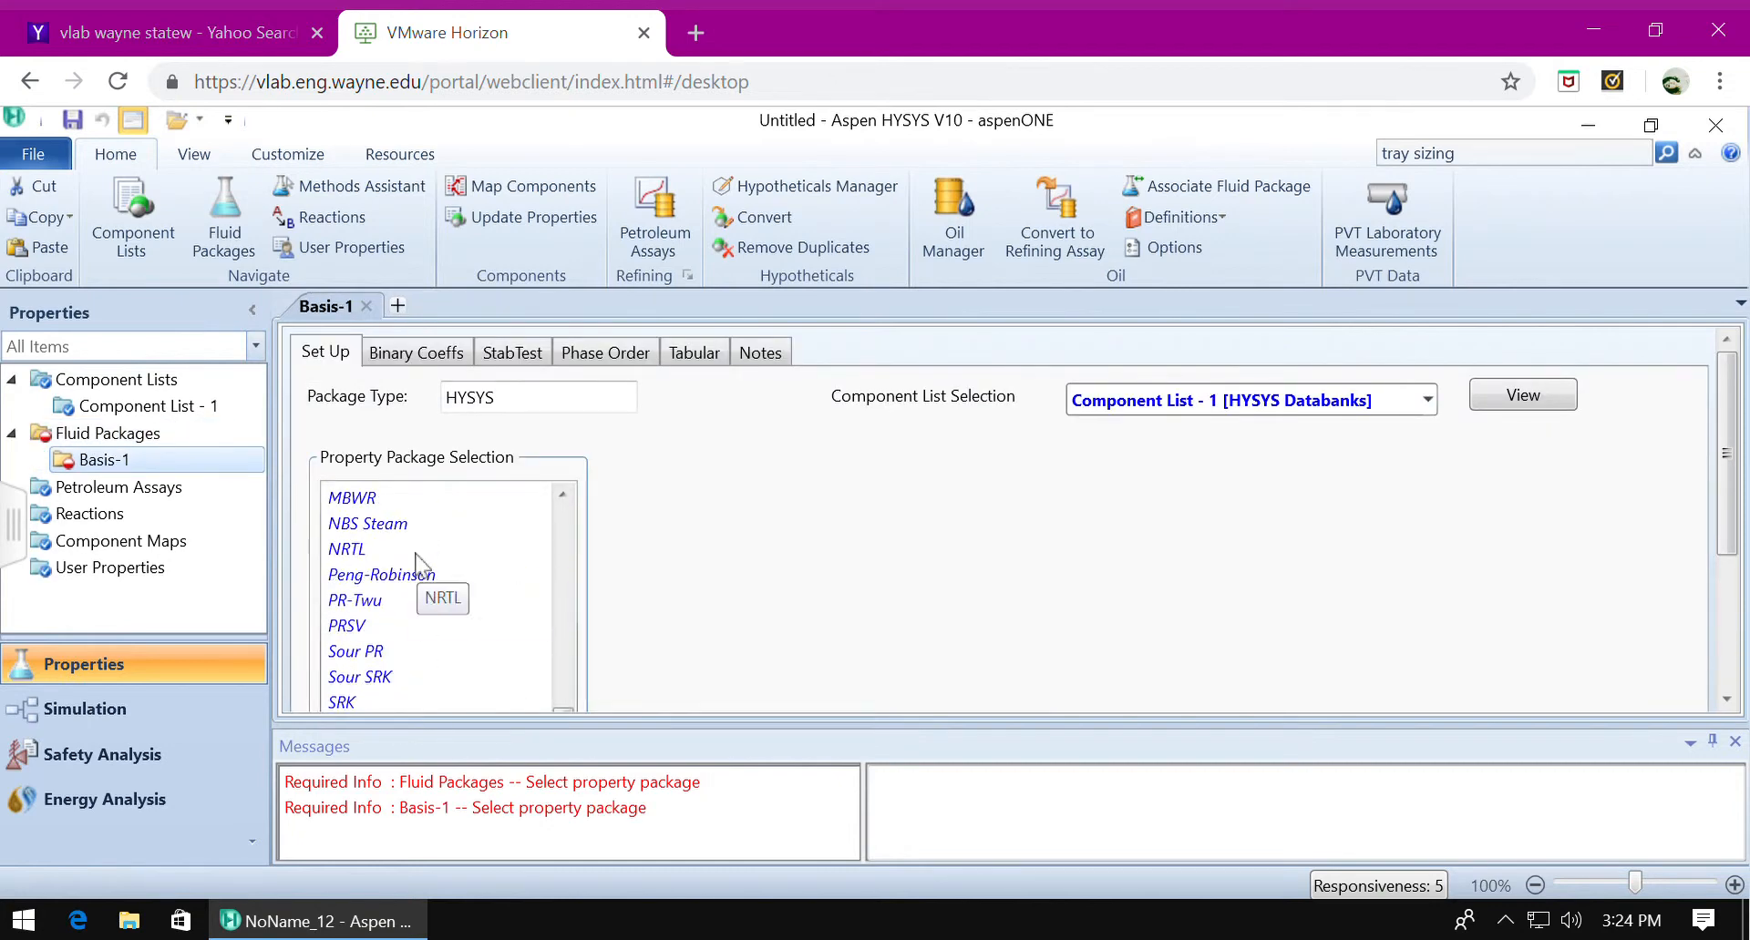
click(416, 584)
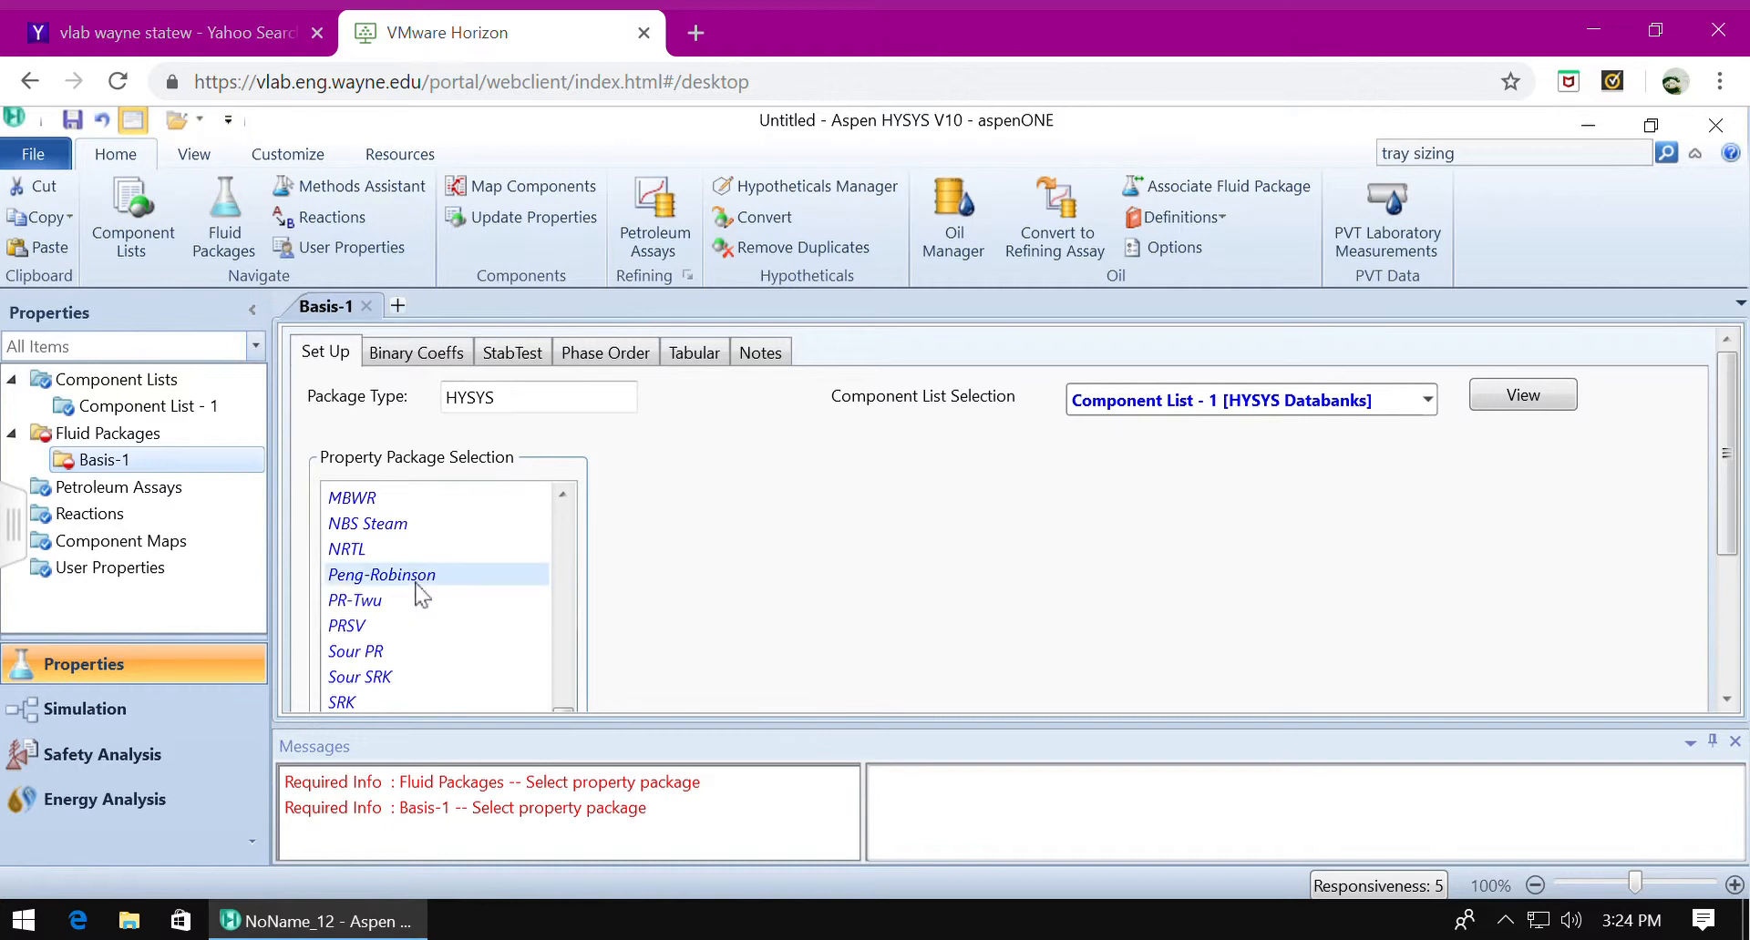
click(1725, 698)
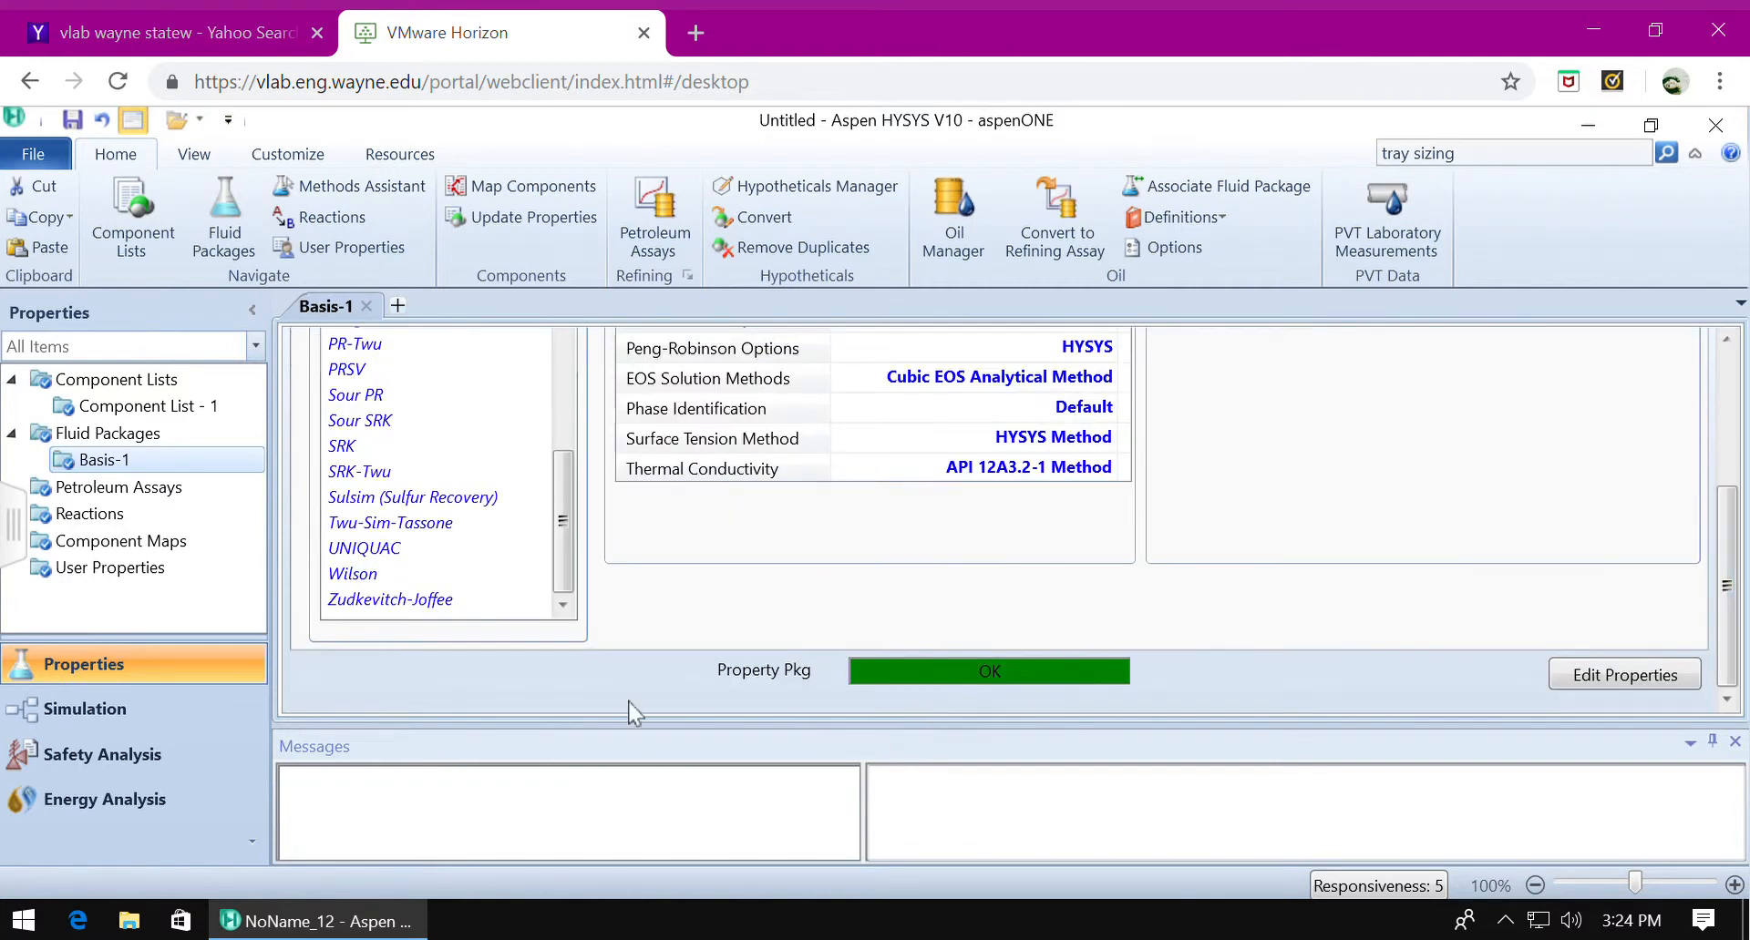
Switch to the simulation environment and place a material stream on the empty main flowsheet.
click(96, 711)
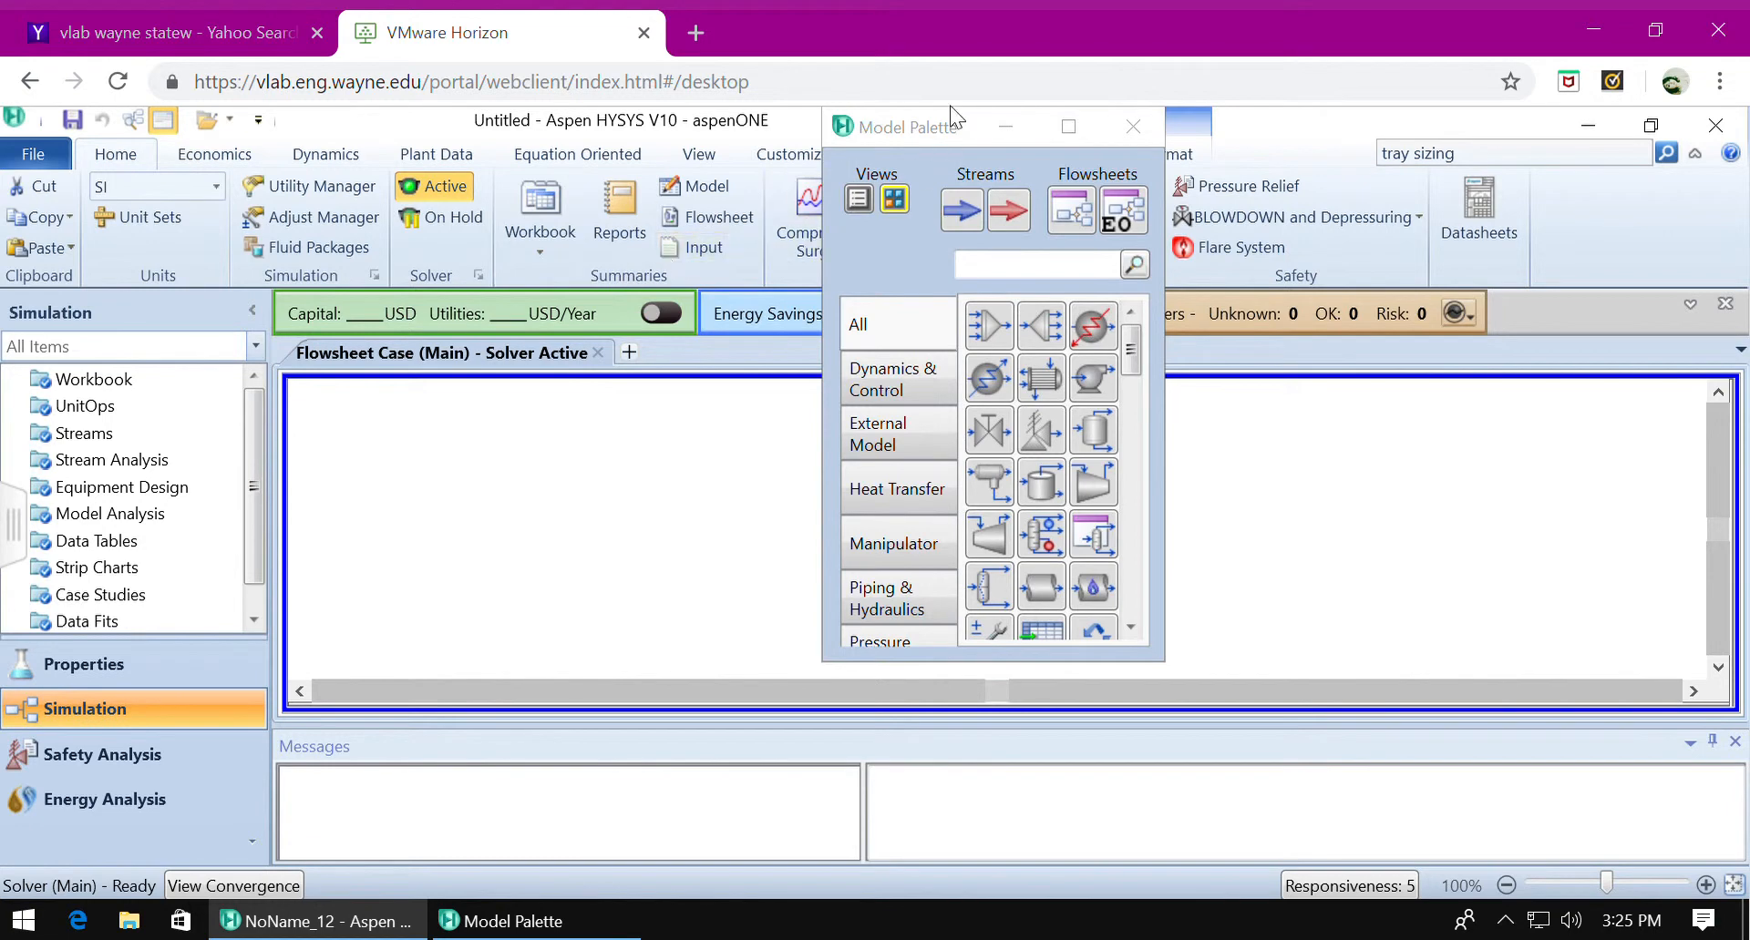
drag(969, 142, 130, 219)
click(123, 299)
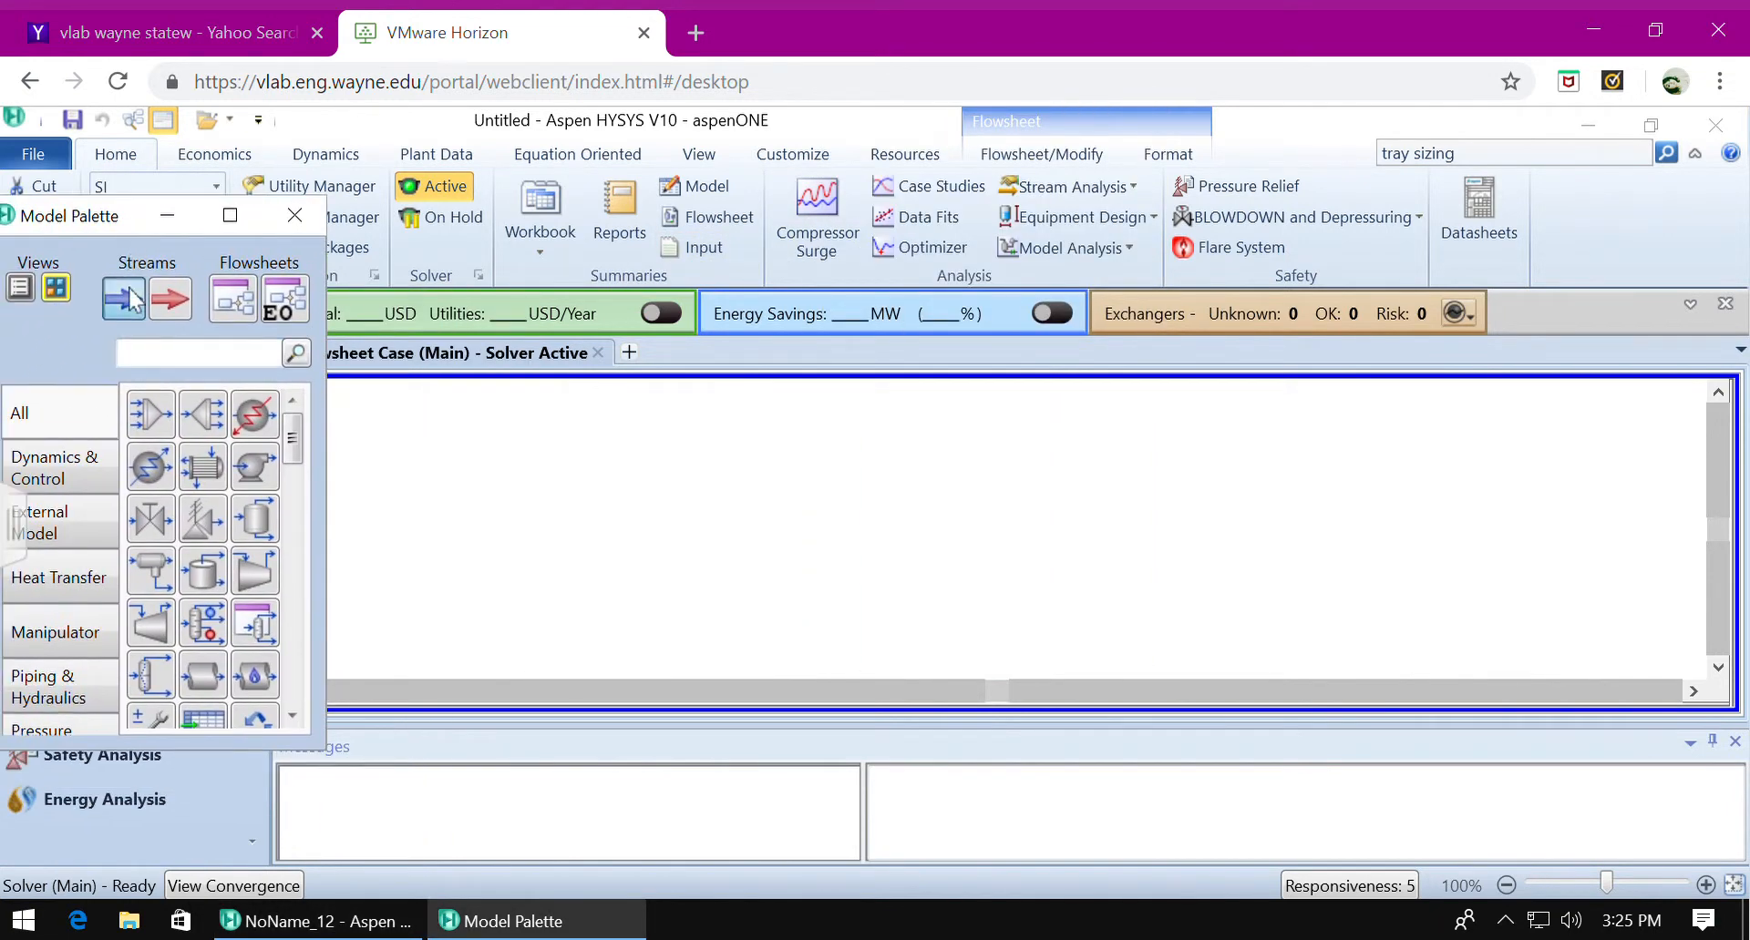
click(493, 461)
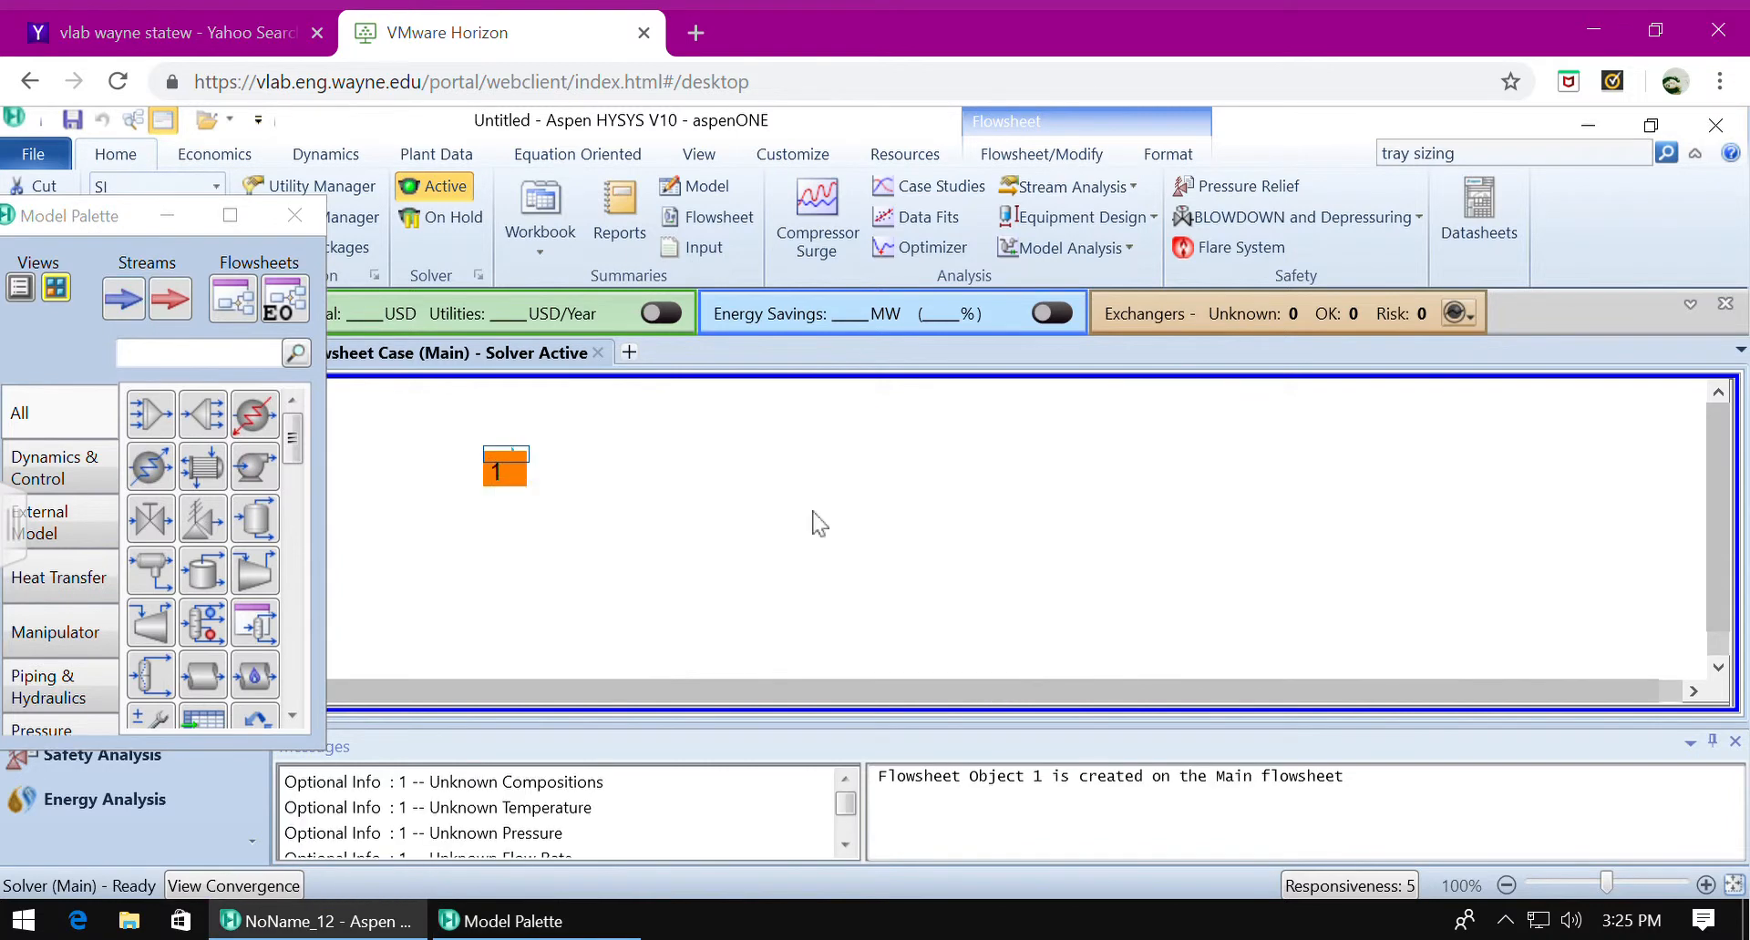
Open the new material stream's properties and name the stream Feed.
click(511, 468)
double_click(510, 468)
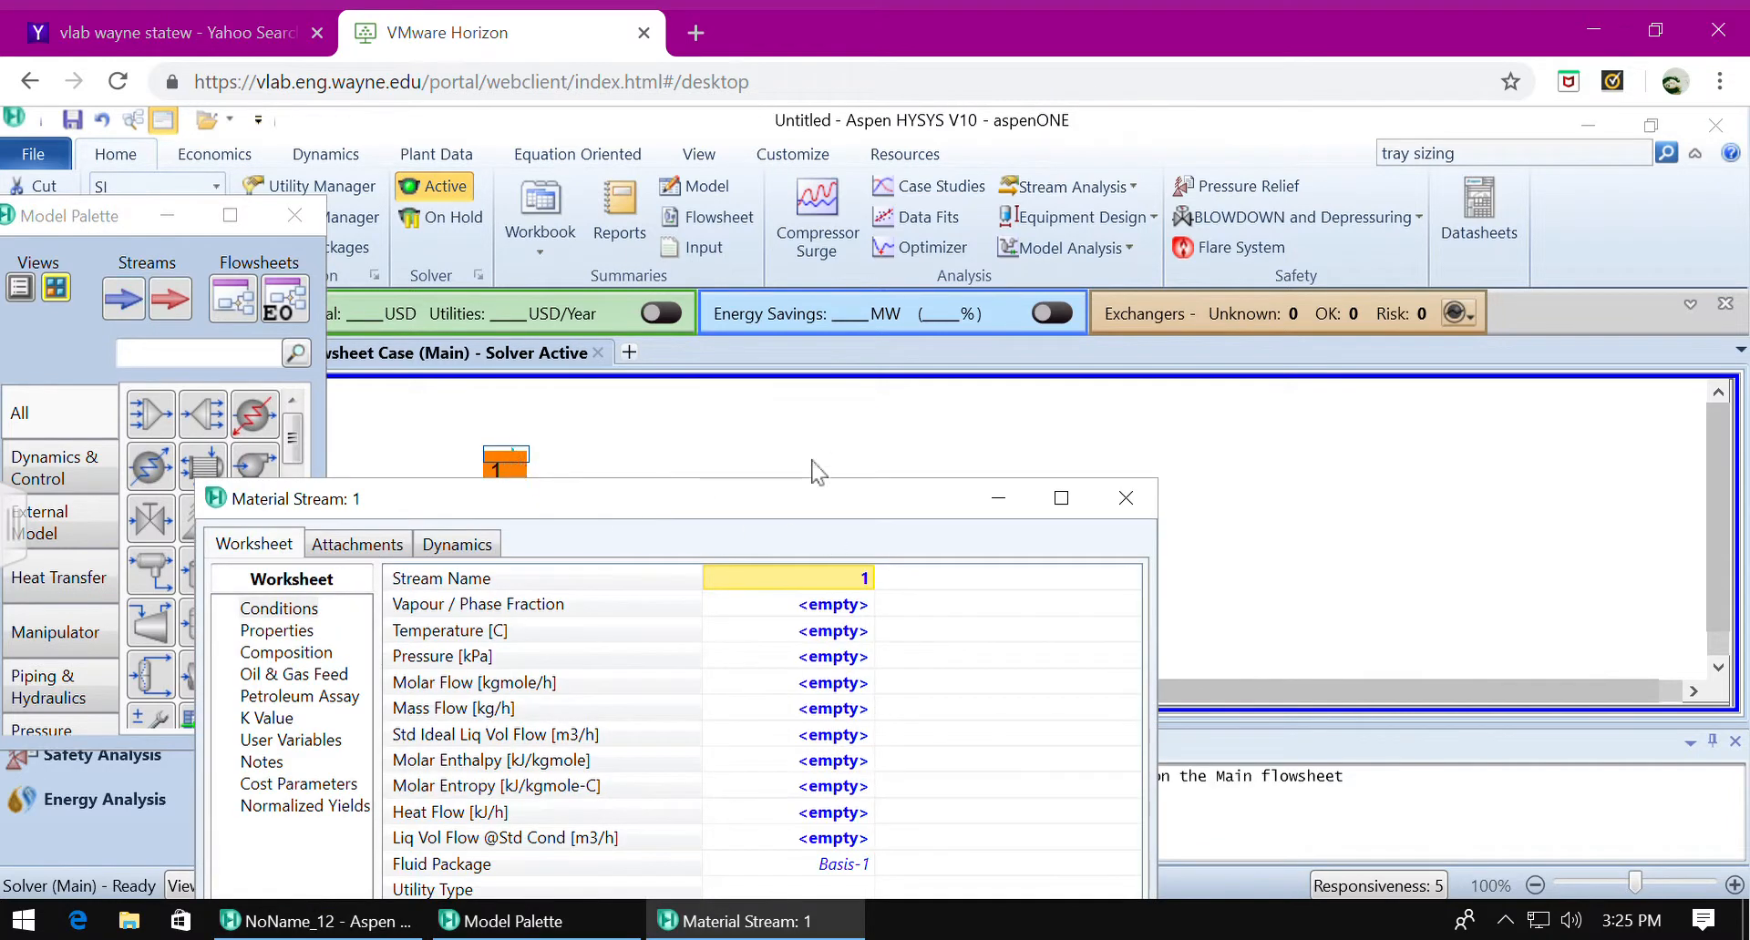
drag(815, 503, 977, 169)
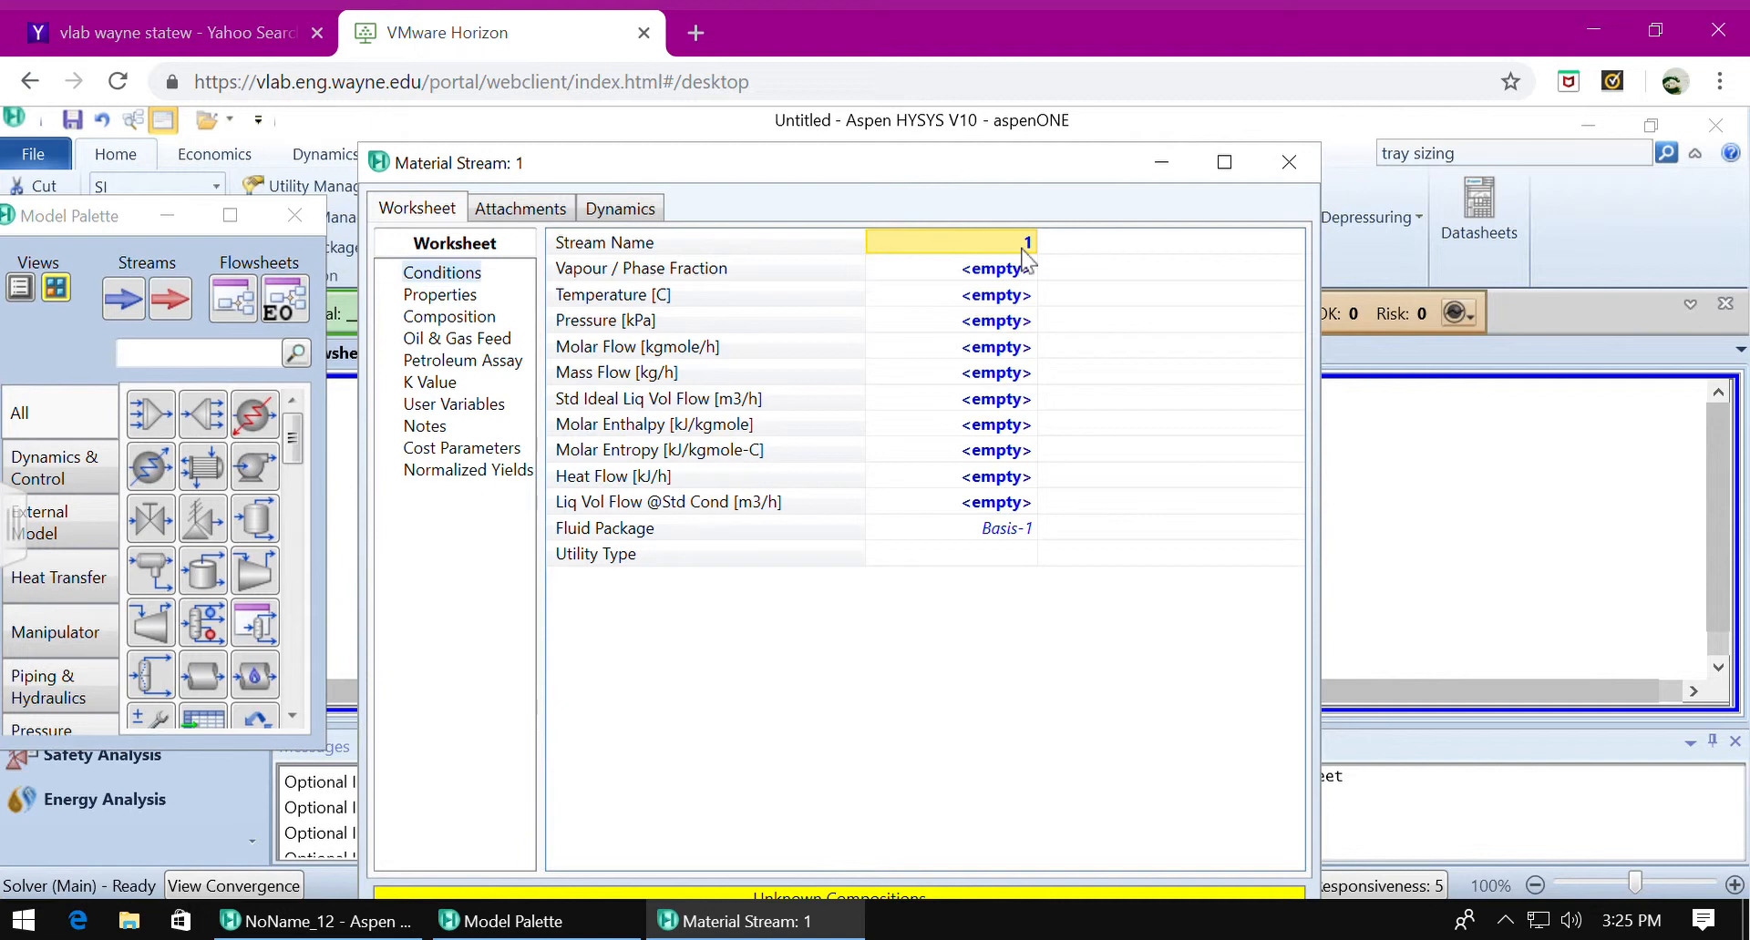
text(Feed)
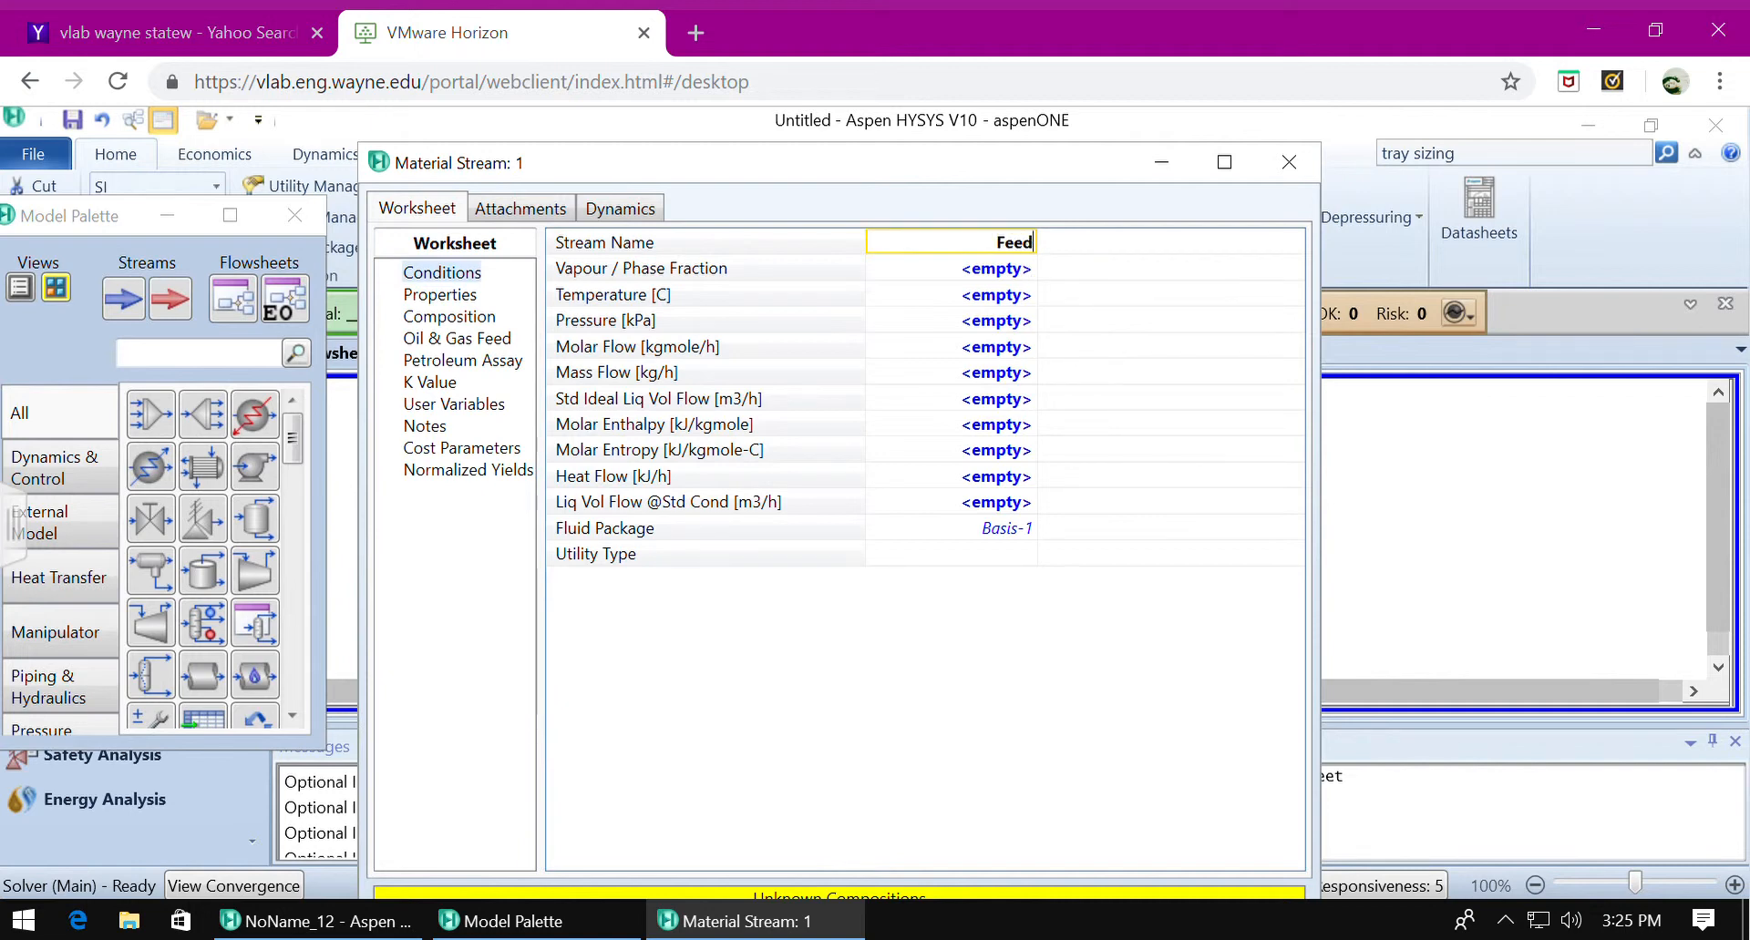
Set the Feed stream's vapour fraction to 1 and its pressure to 1 atm.
click(1003, 268)
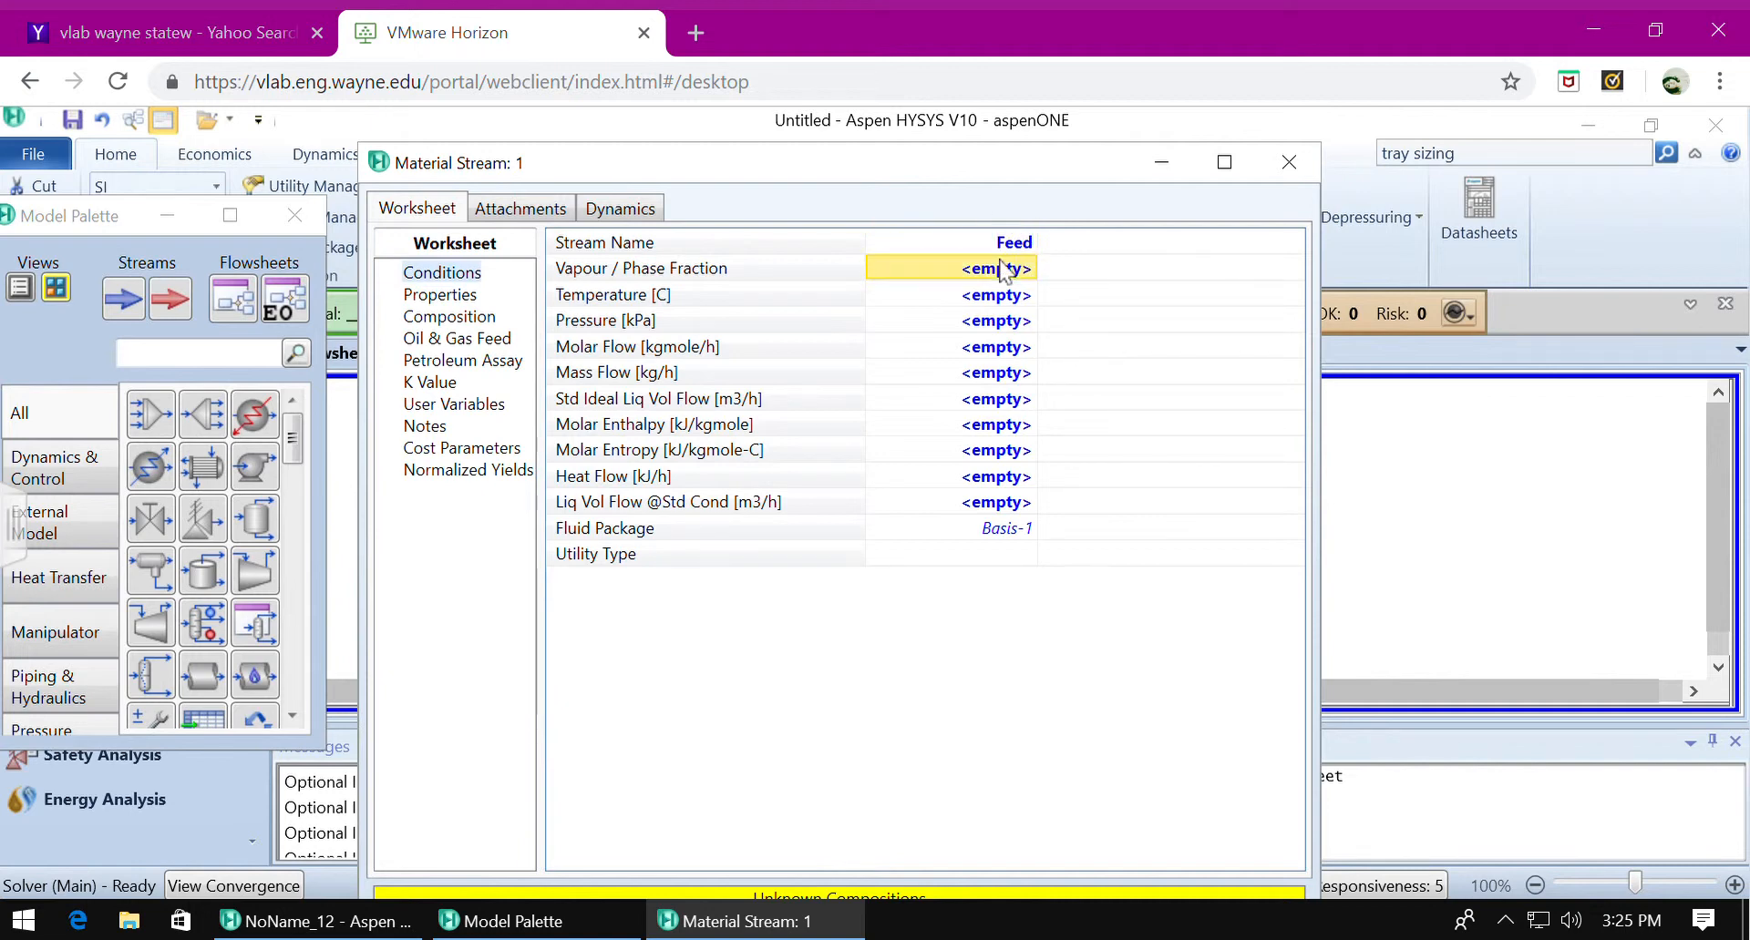
text(1)
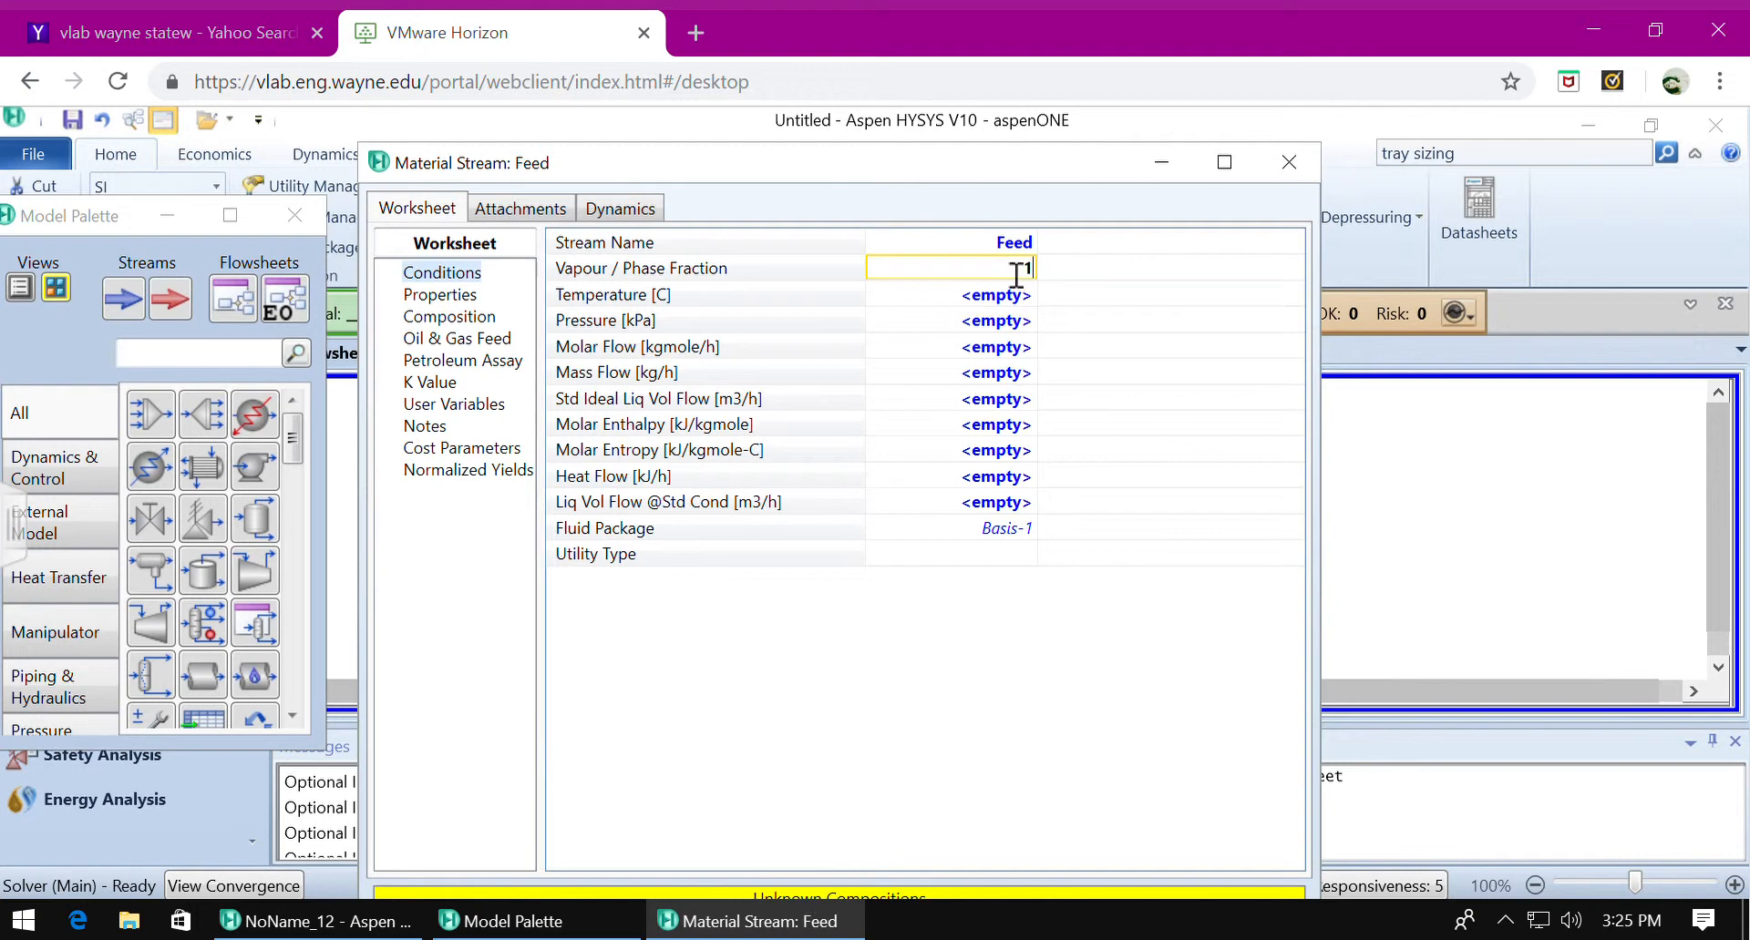
click(977, 328)
text(1)
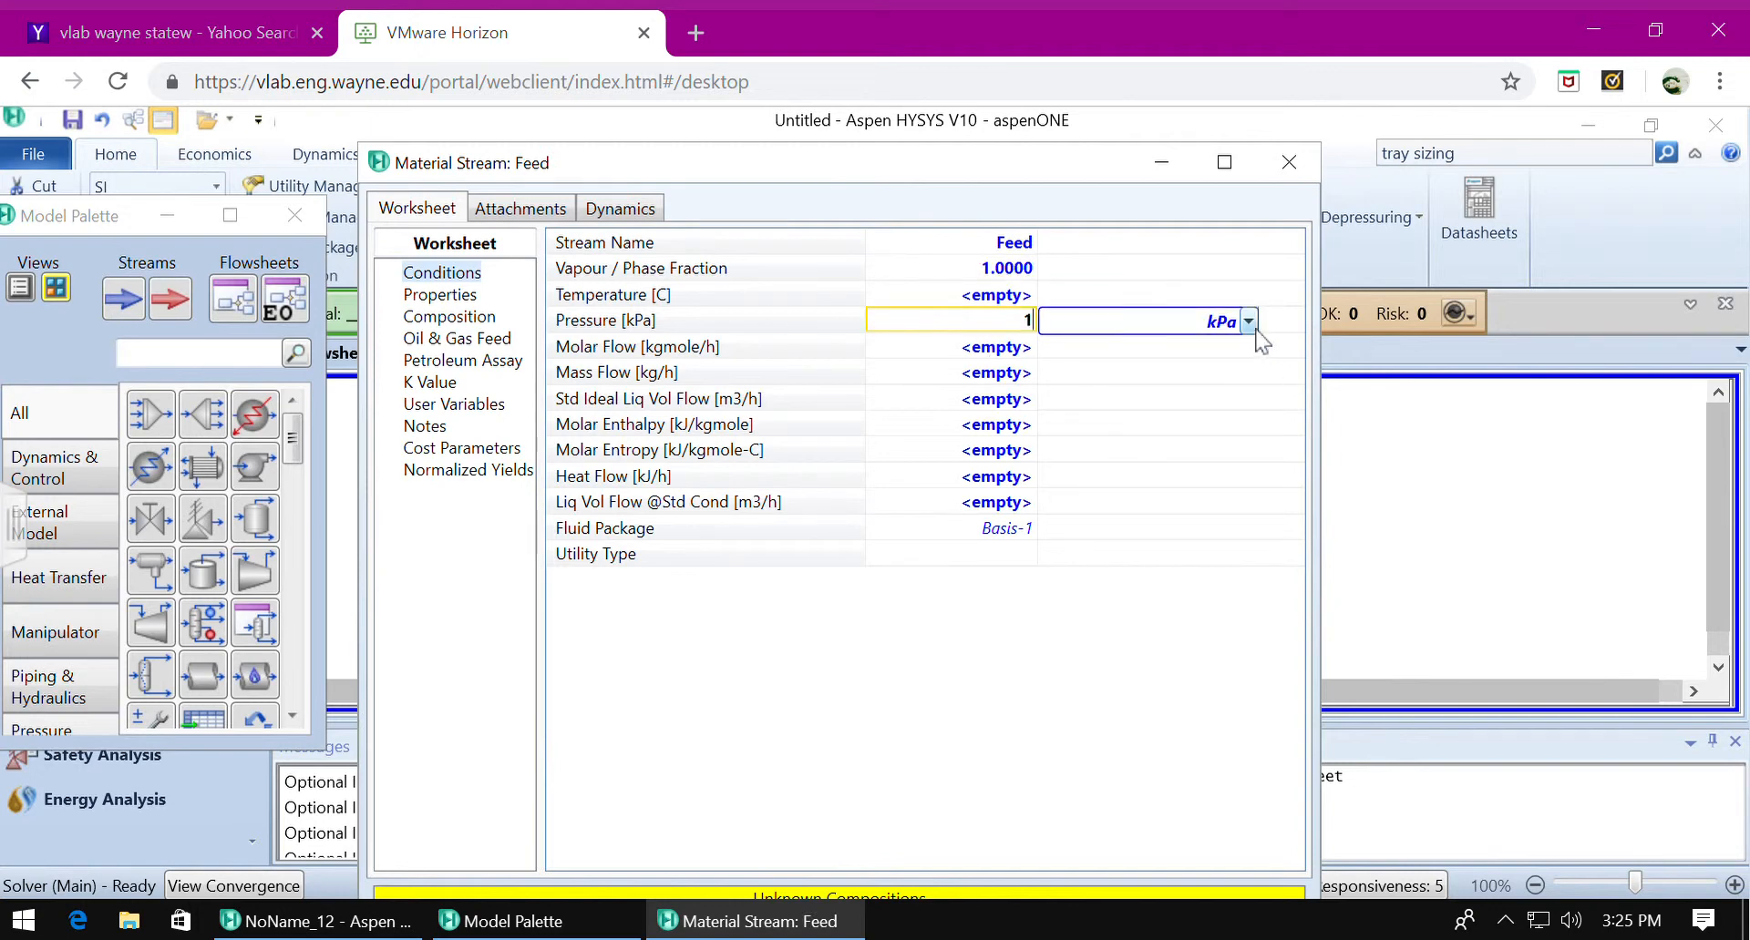
click(1248, 321)
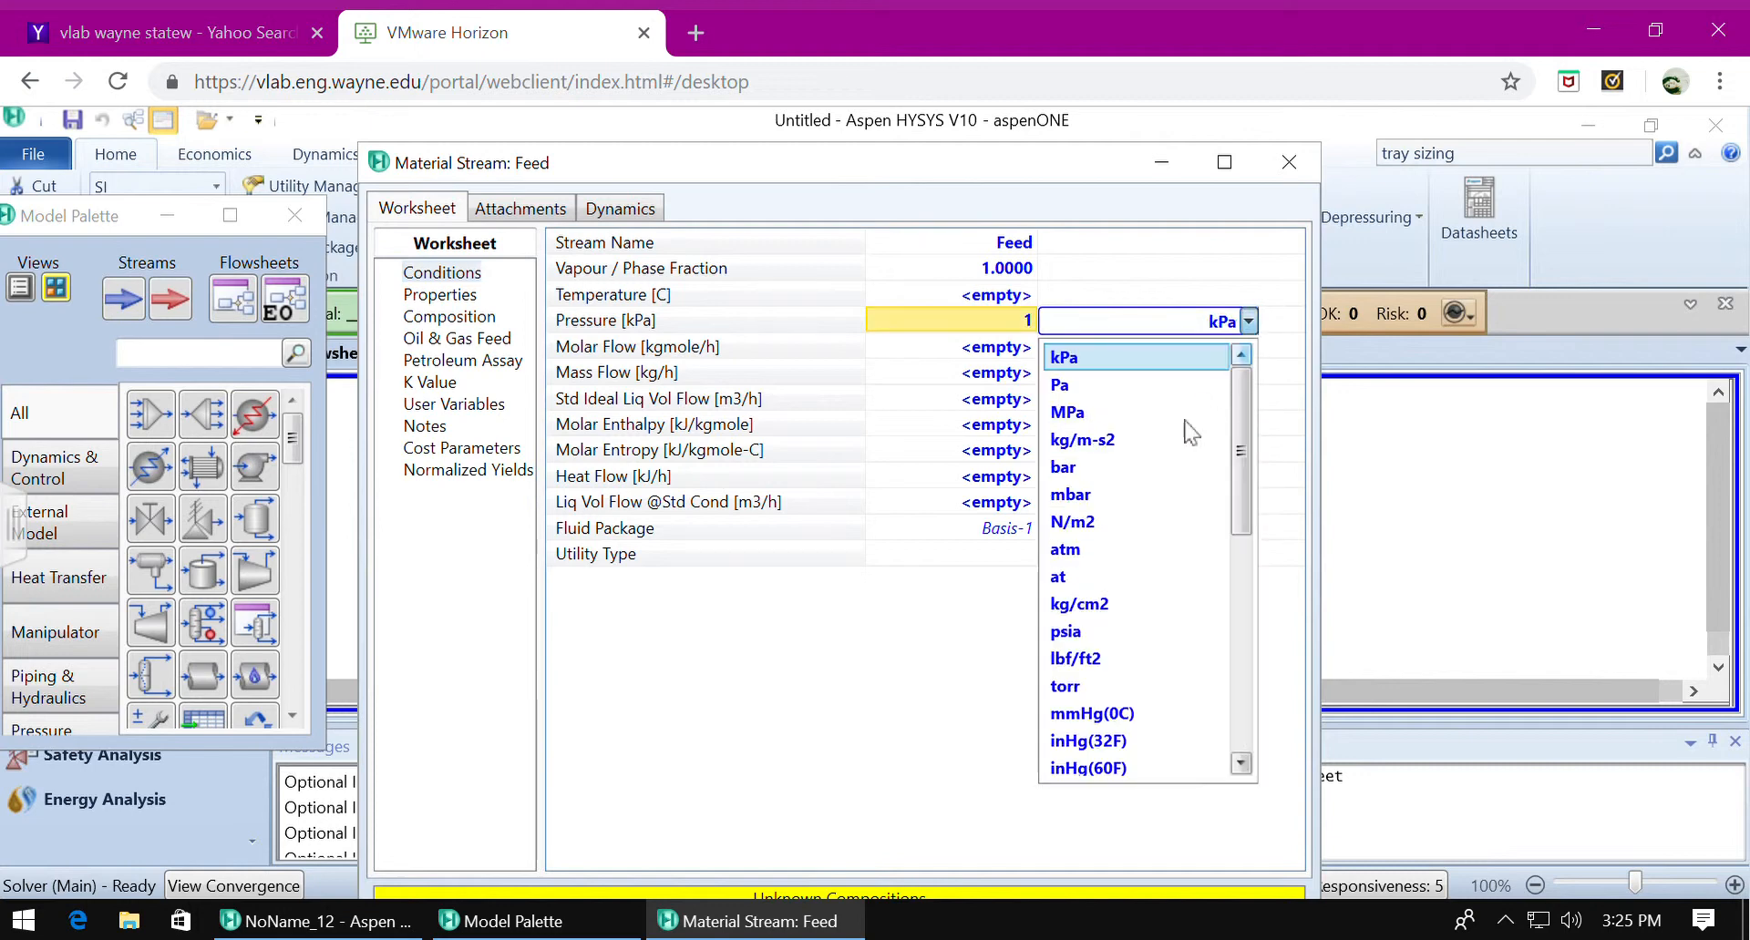
click(1096, 551)
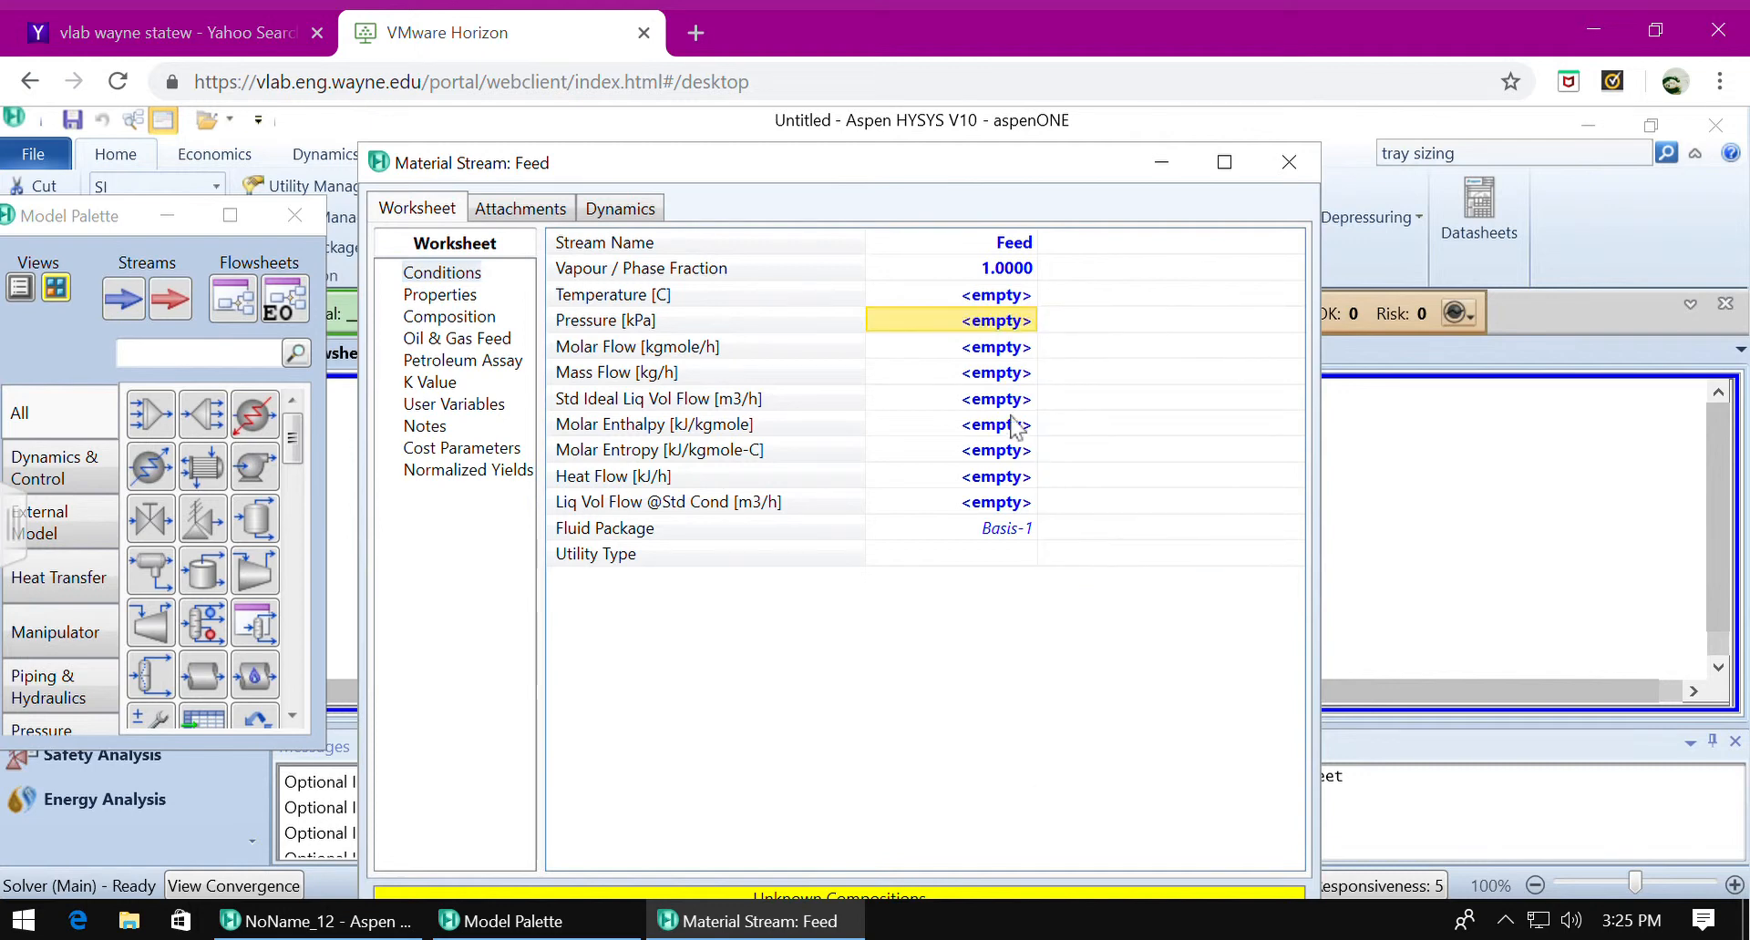
Set the Feed stream's molar flow to 100 kgmole/h.
click(1018, 352)
text(100)
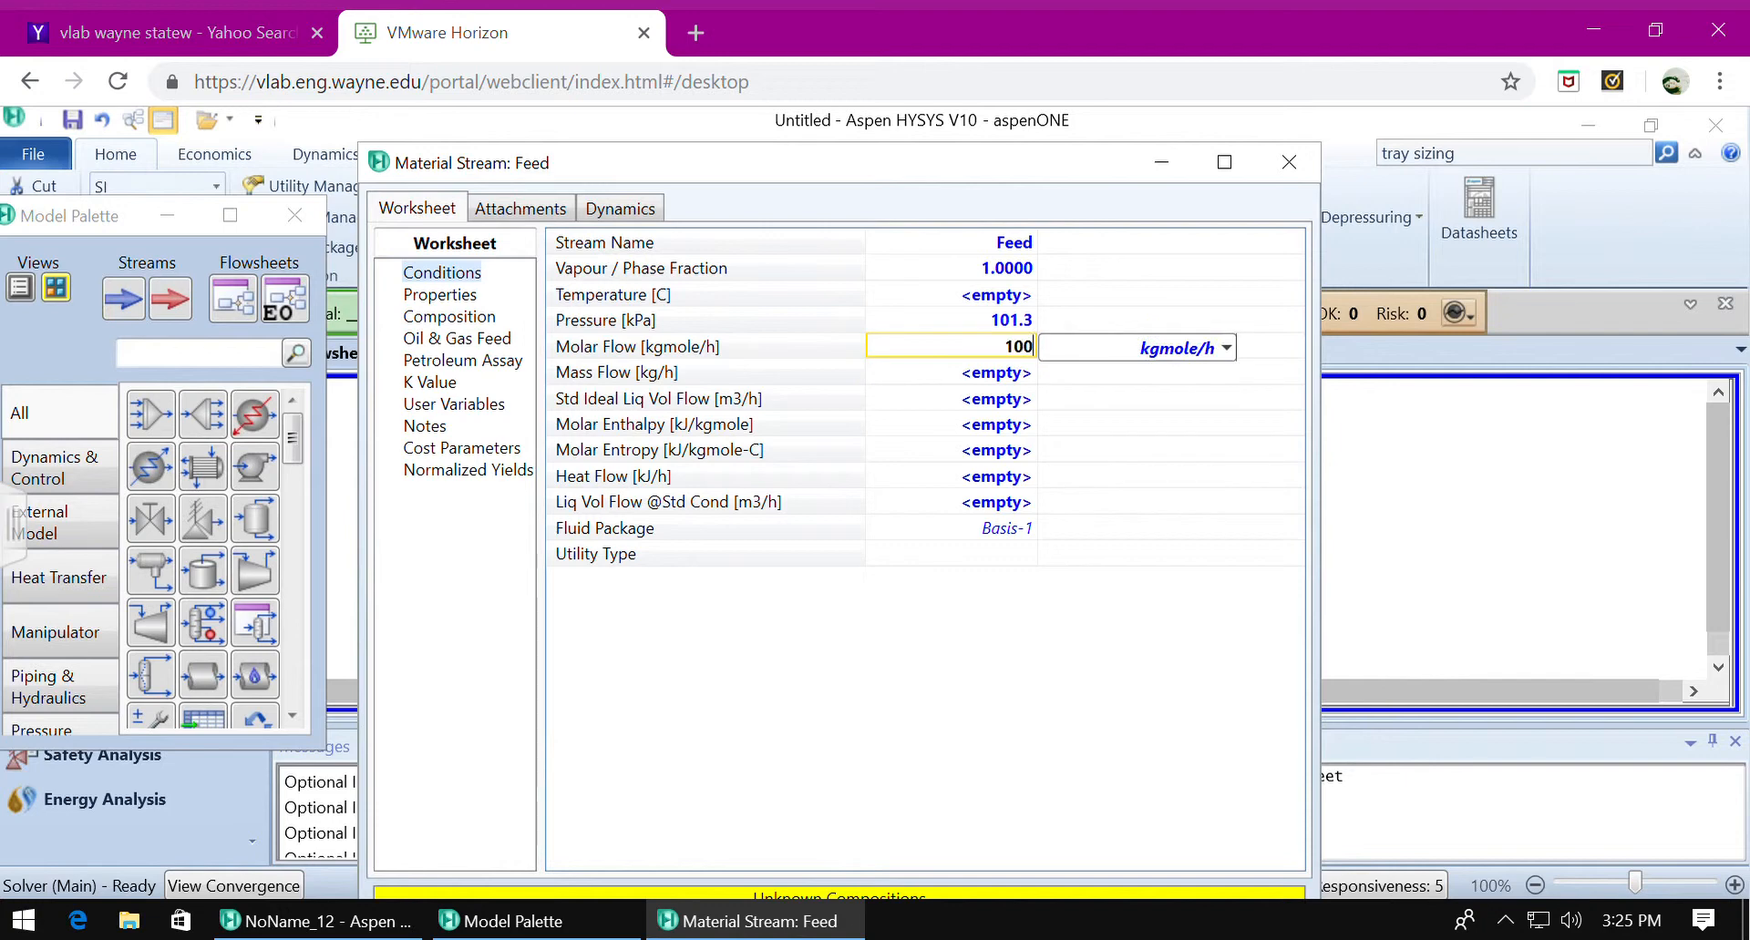
key(Return)
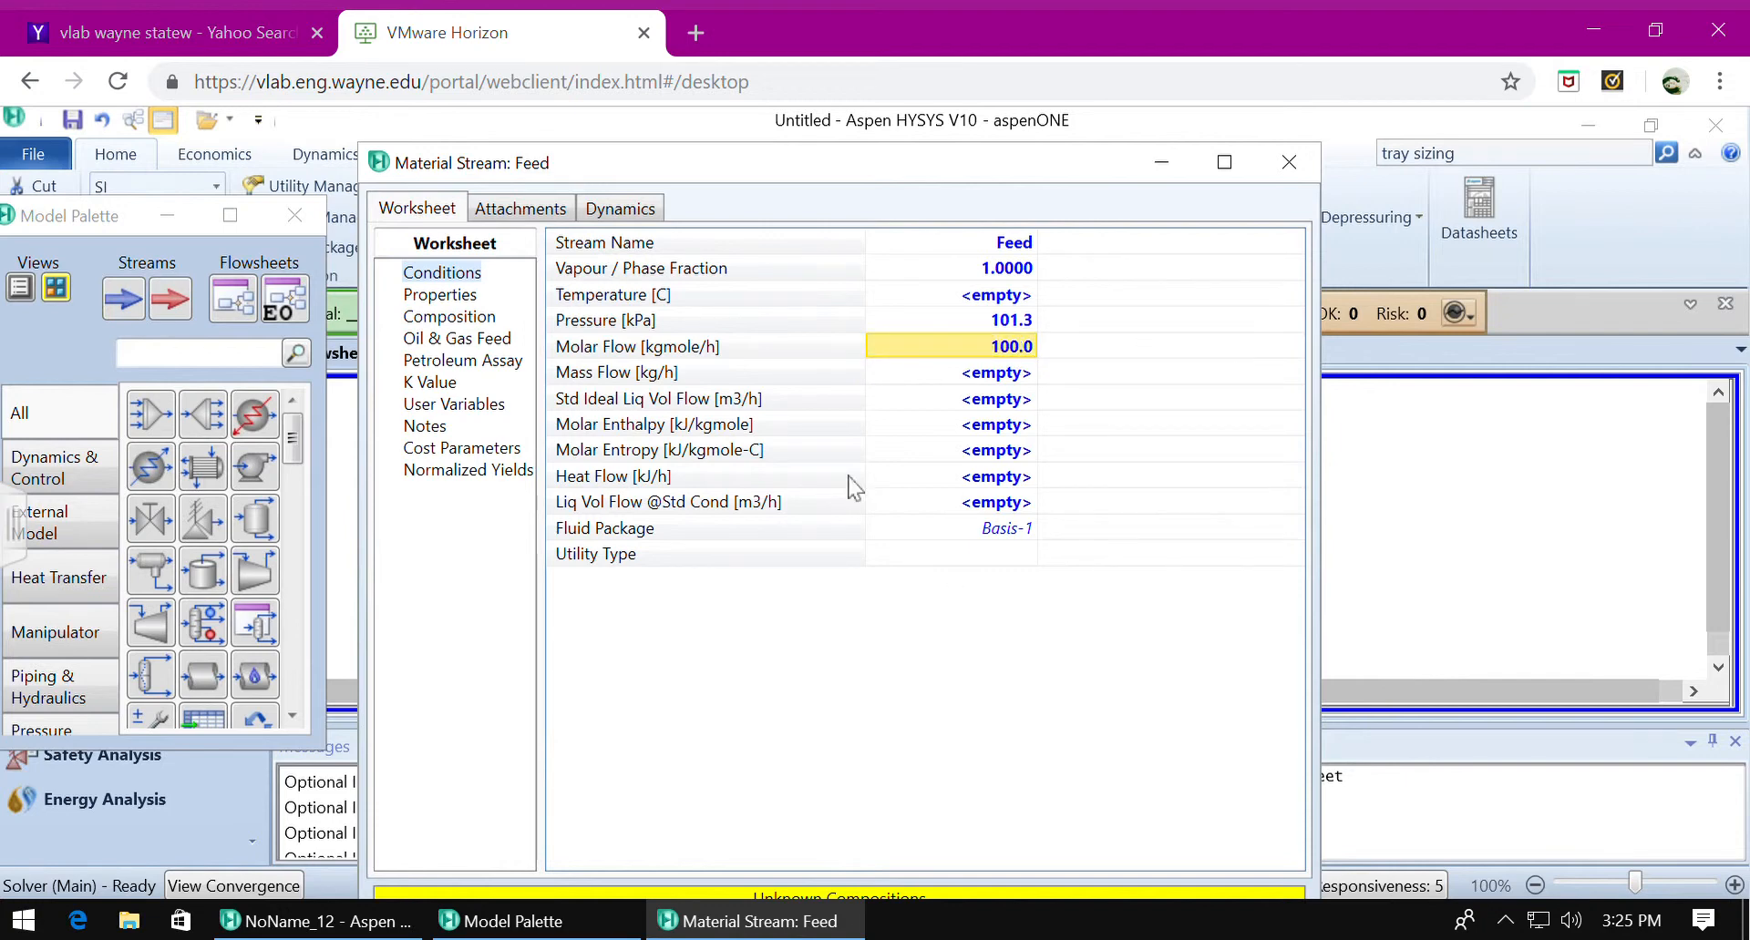
Set the Feed composition to mole fractions of 0.6 for 12-ClC2 and 0.4 for 112-ClC2, and close the stream's properties.
click(455, 324)
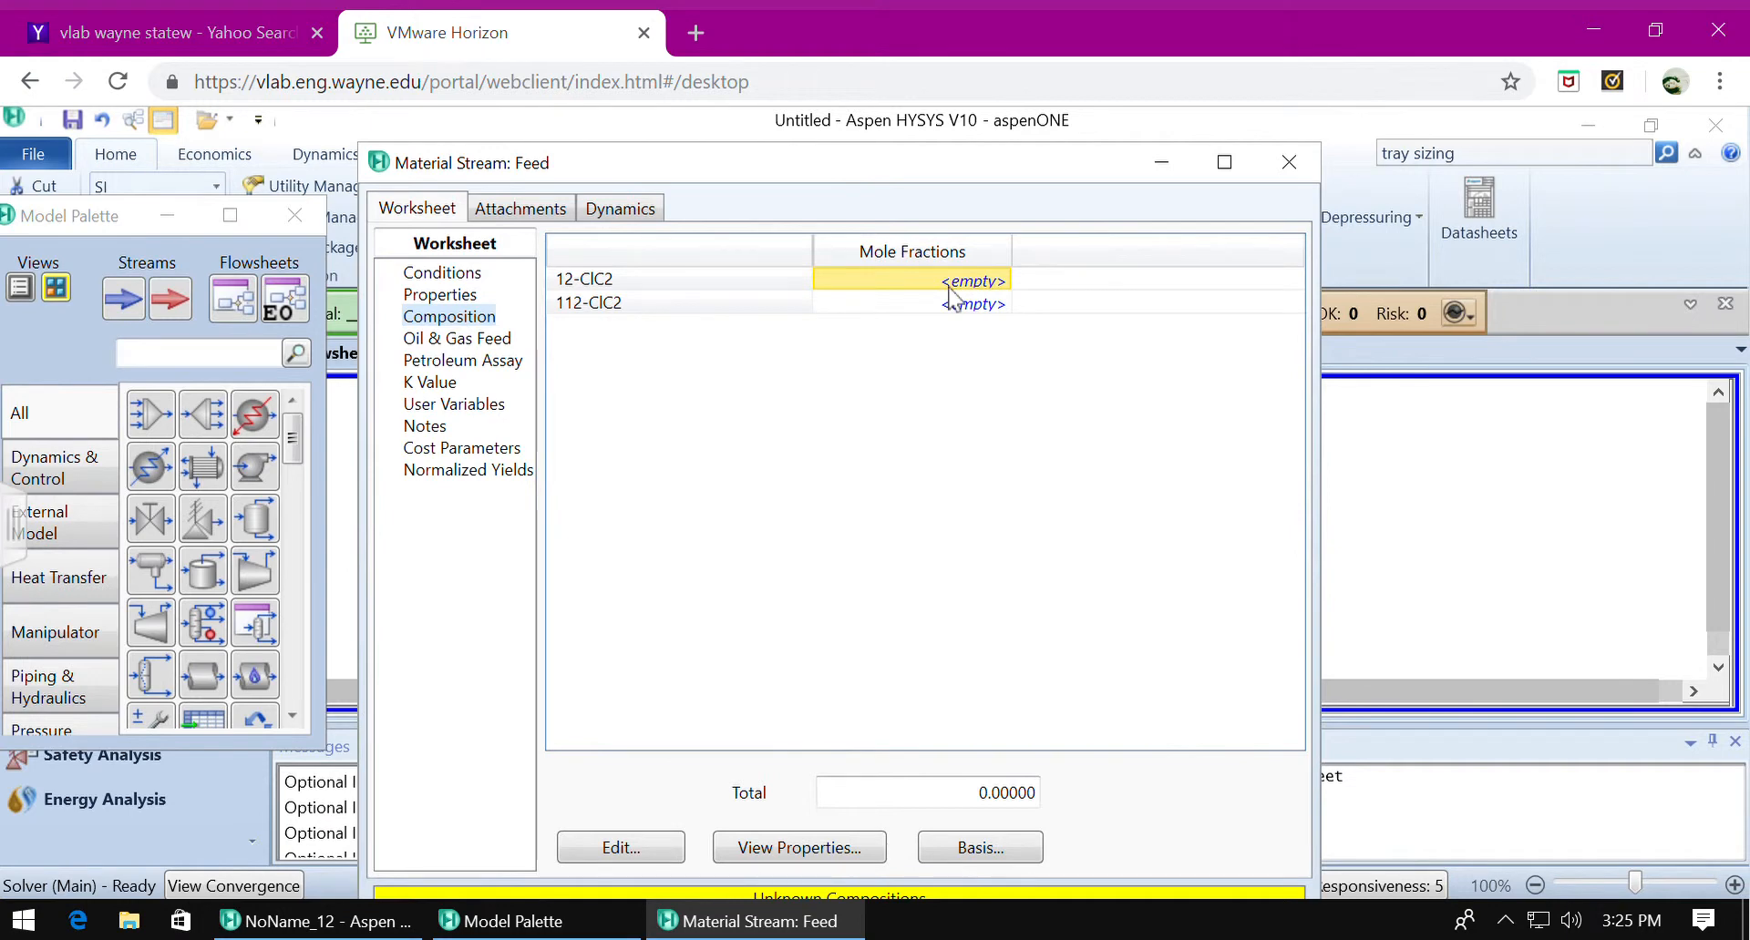
text(0.6)
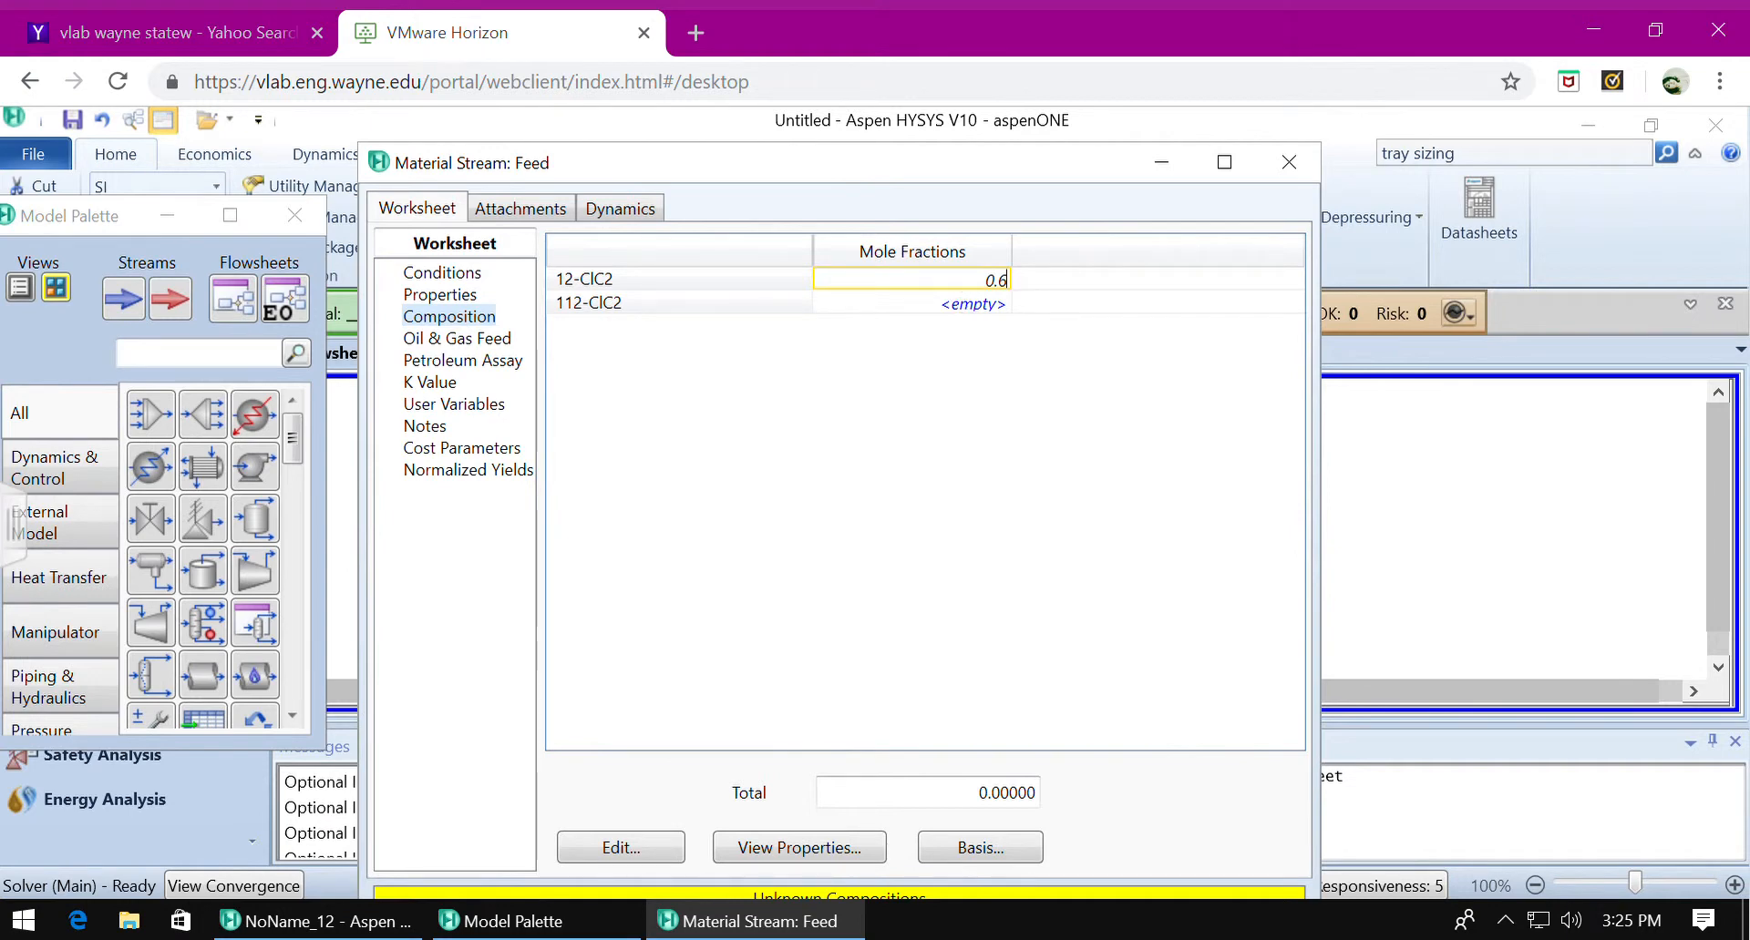
key(Return)
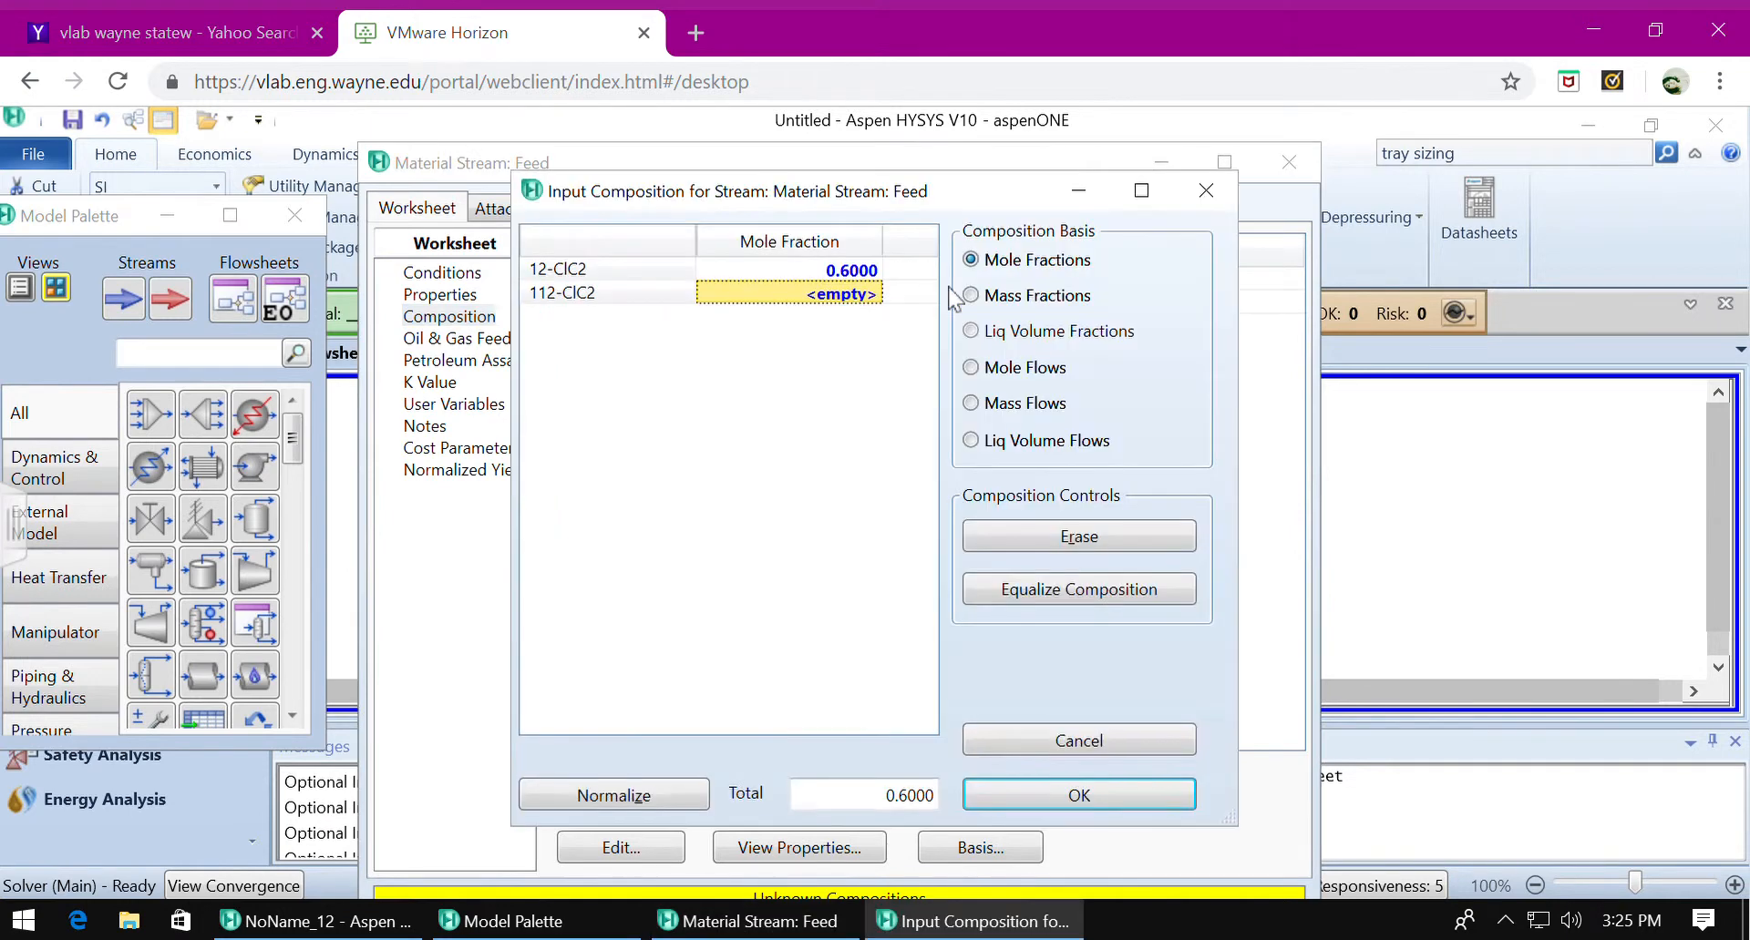
text(0.4)
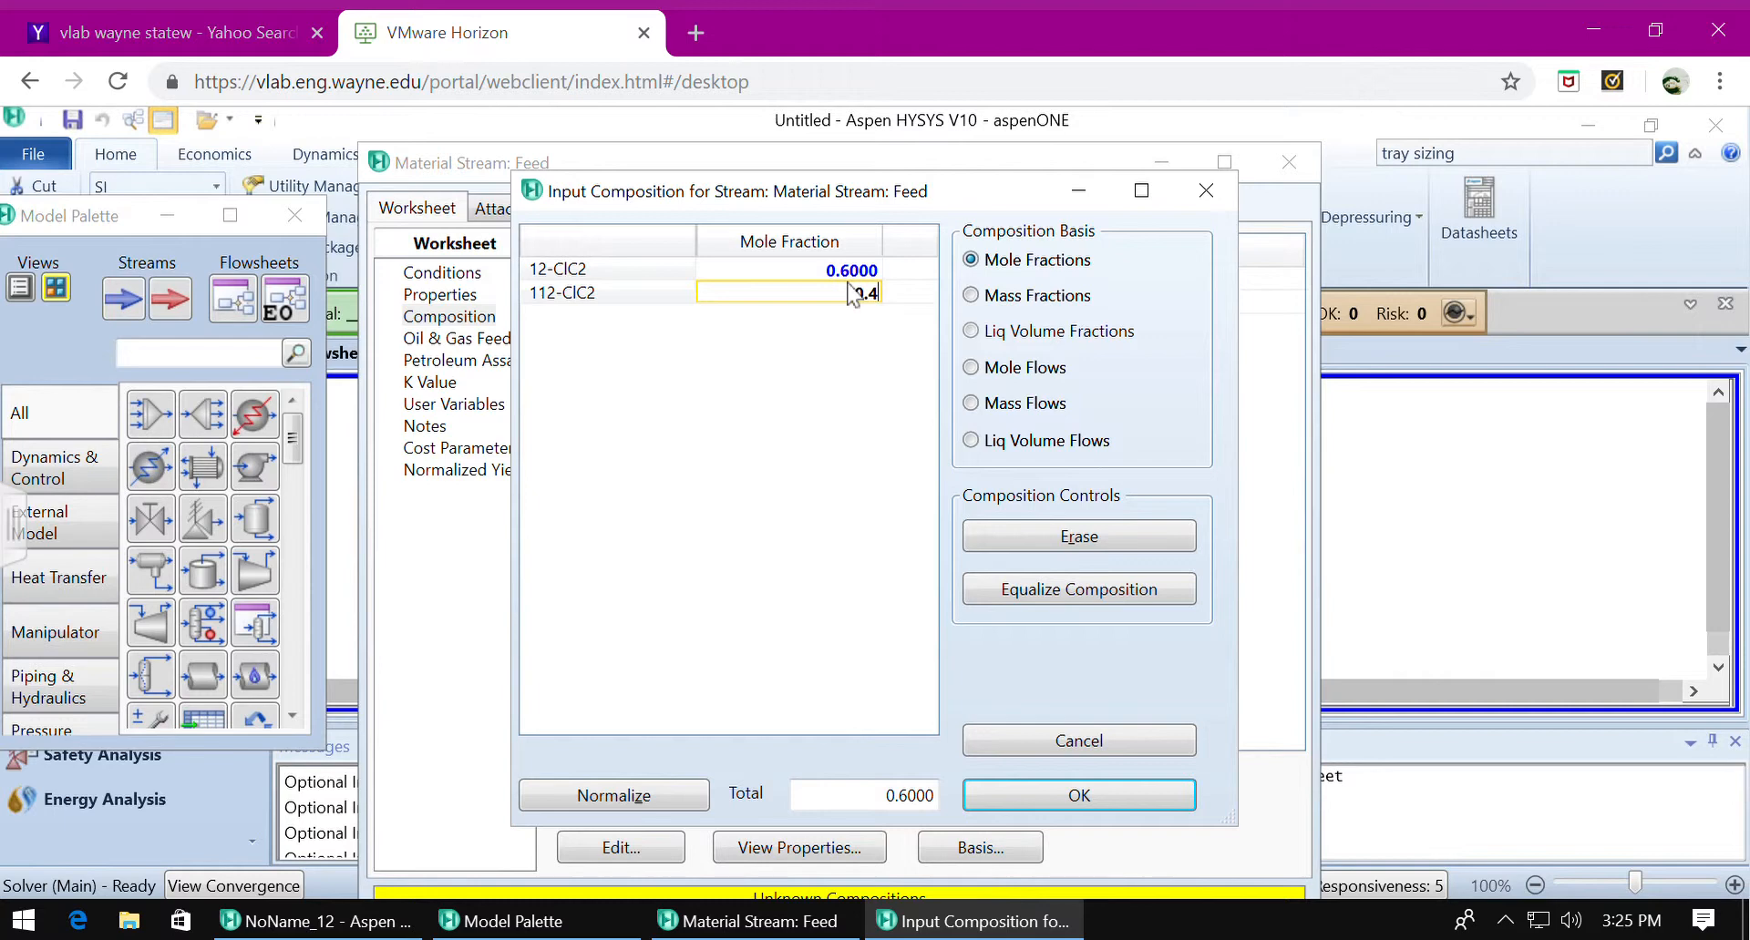
key(Return)
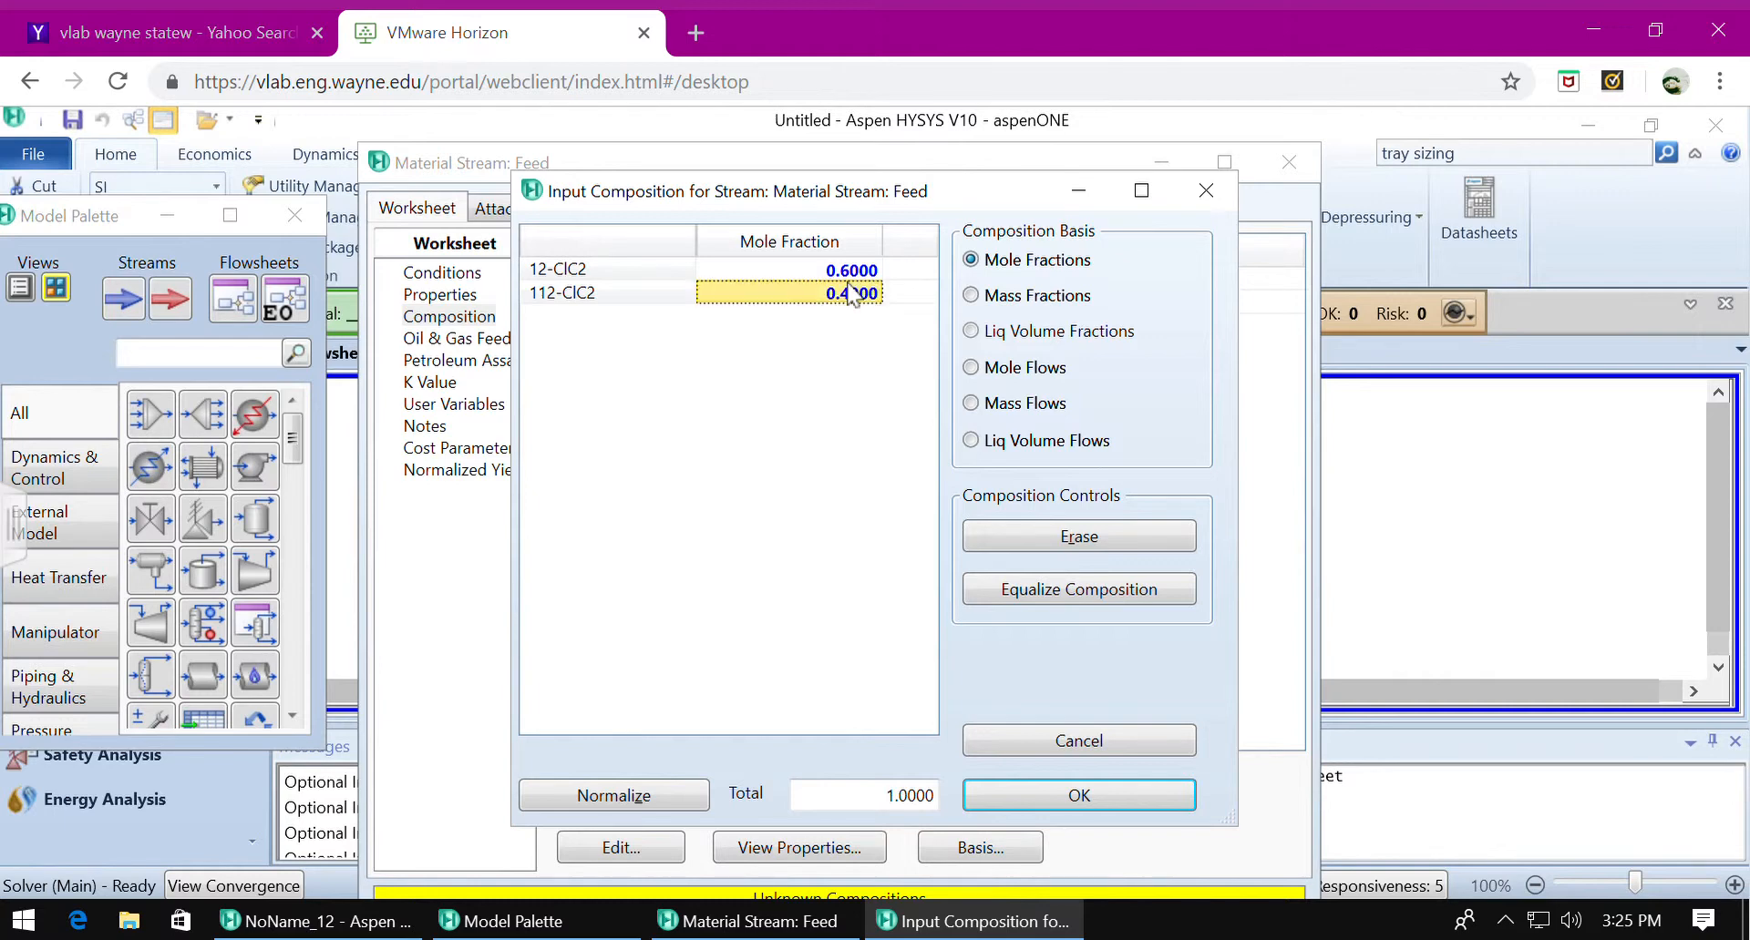
click(1087, 808)
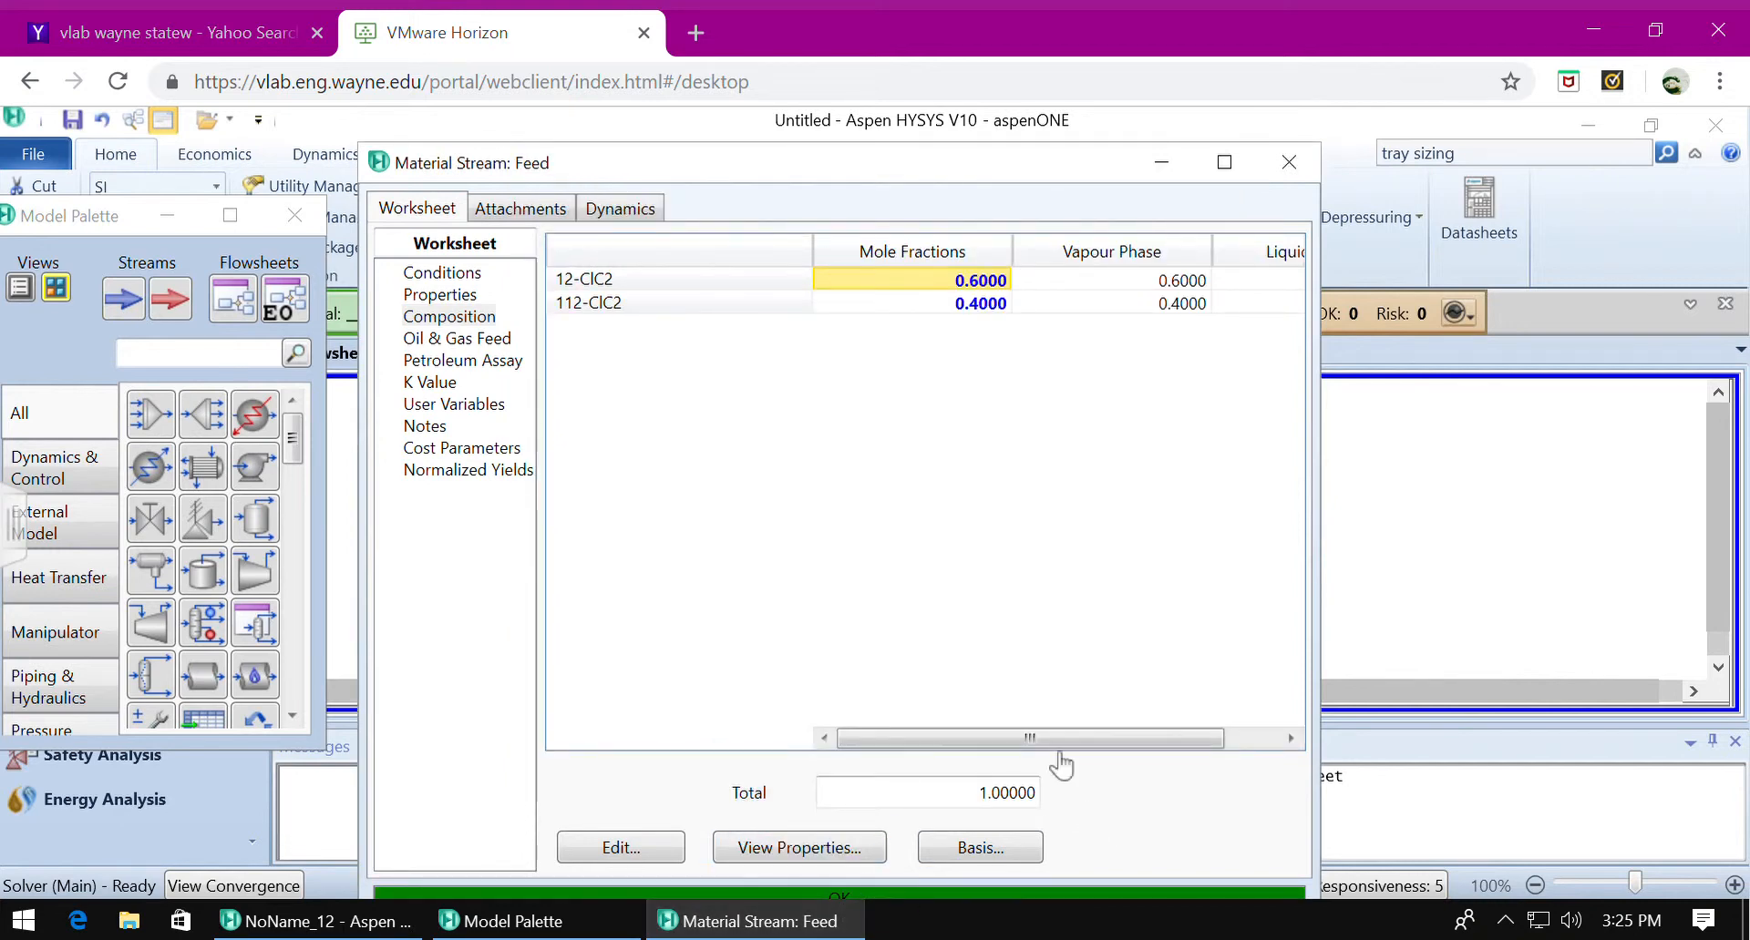
click(1289, 167)
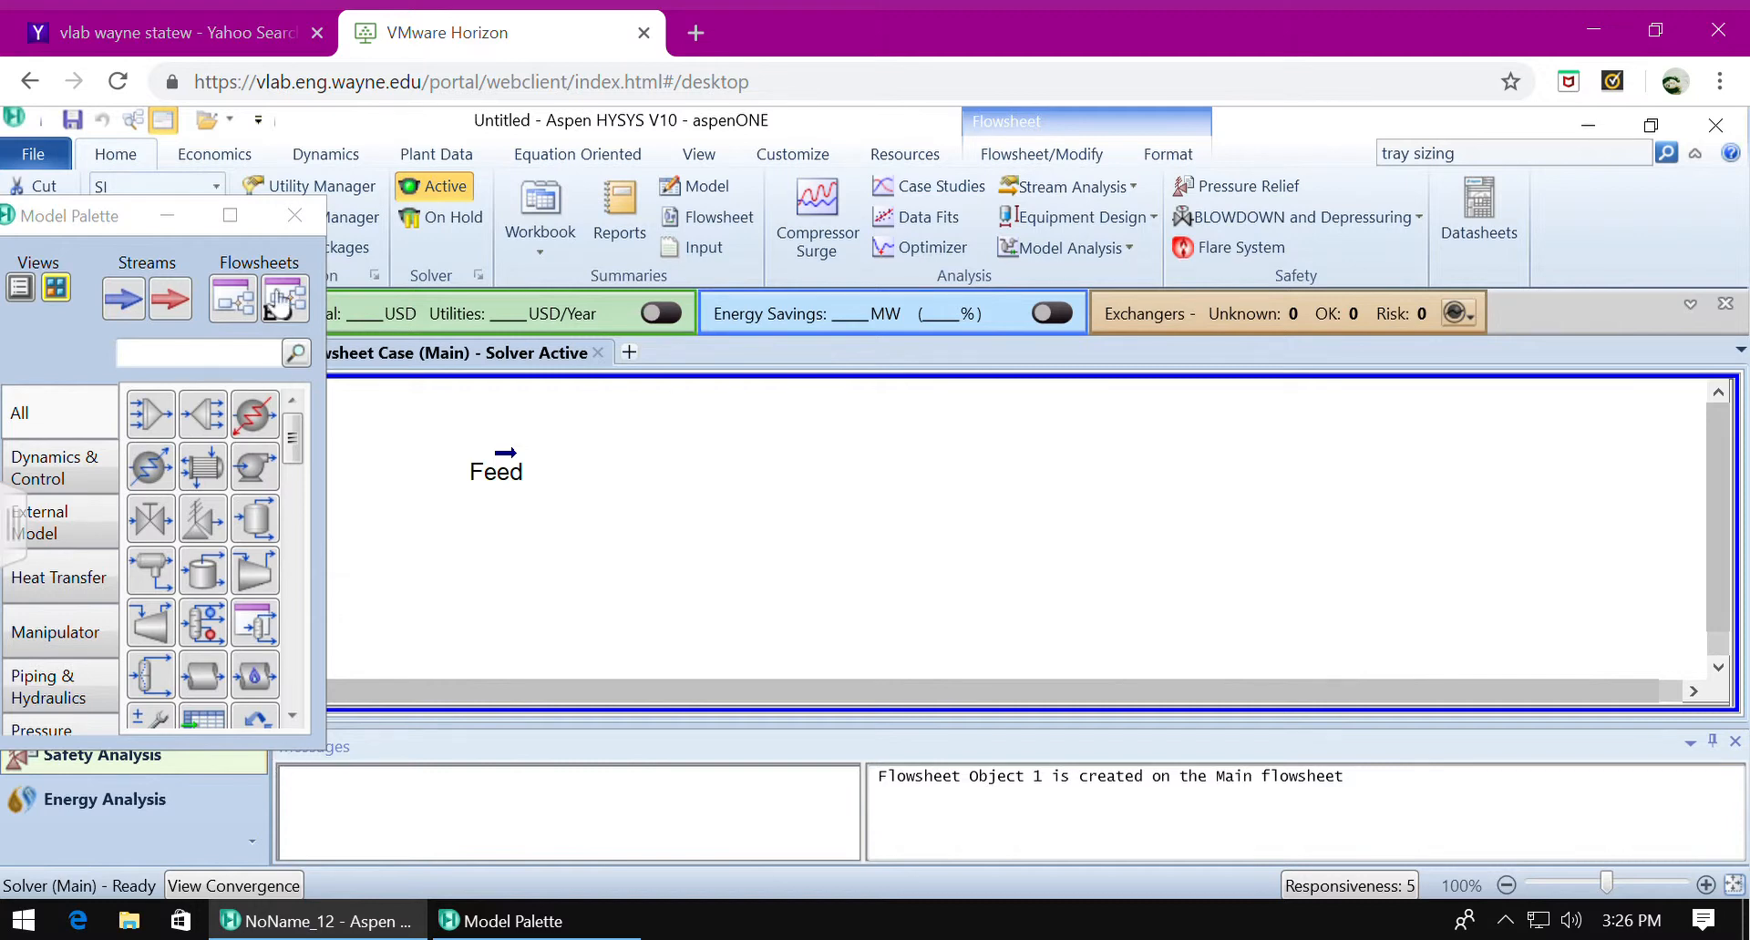
Return to the simulation flowsheet, and reposition and lengthen the model palette to reach more unit operation categories.
double_click(112, 216)
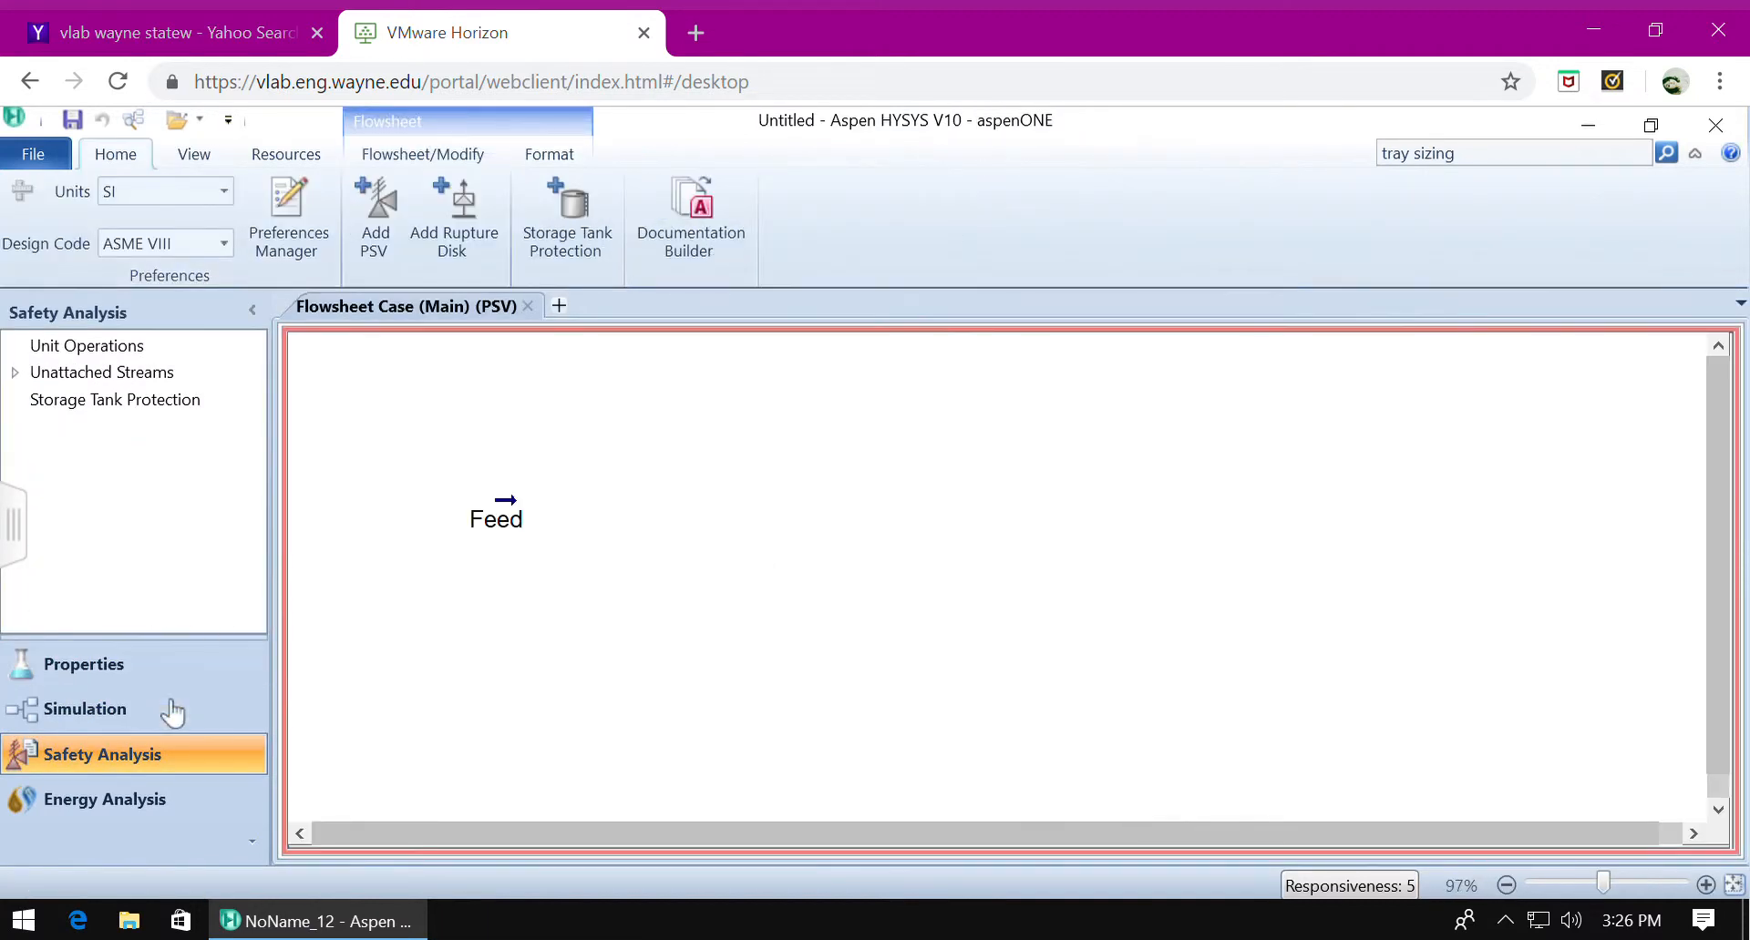
click(172, 713)
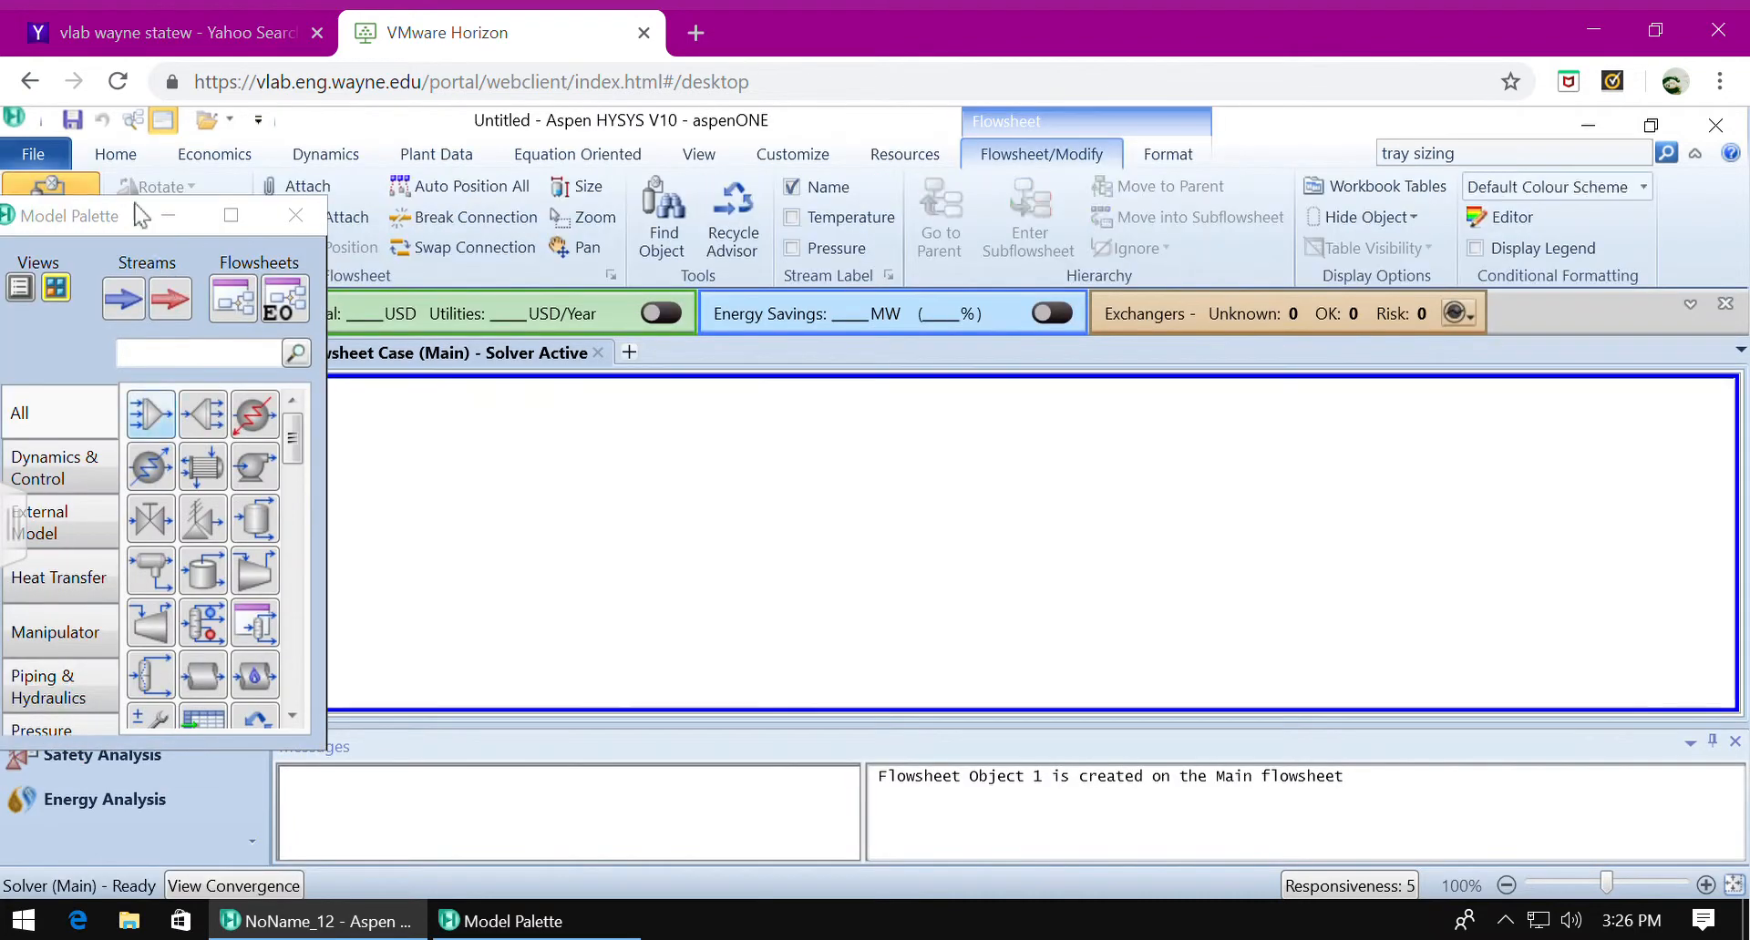
drag(101, 224, 100, 150)
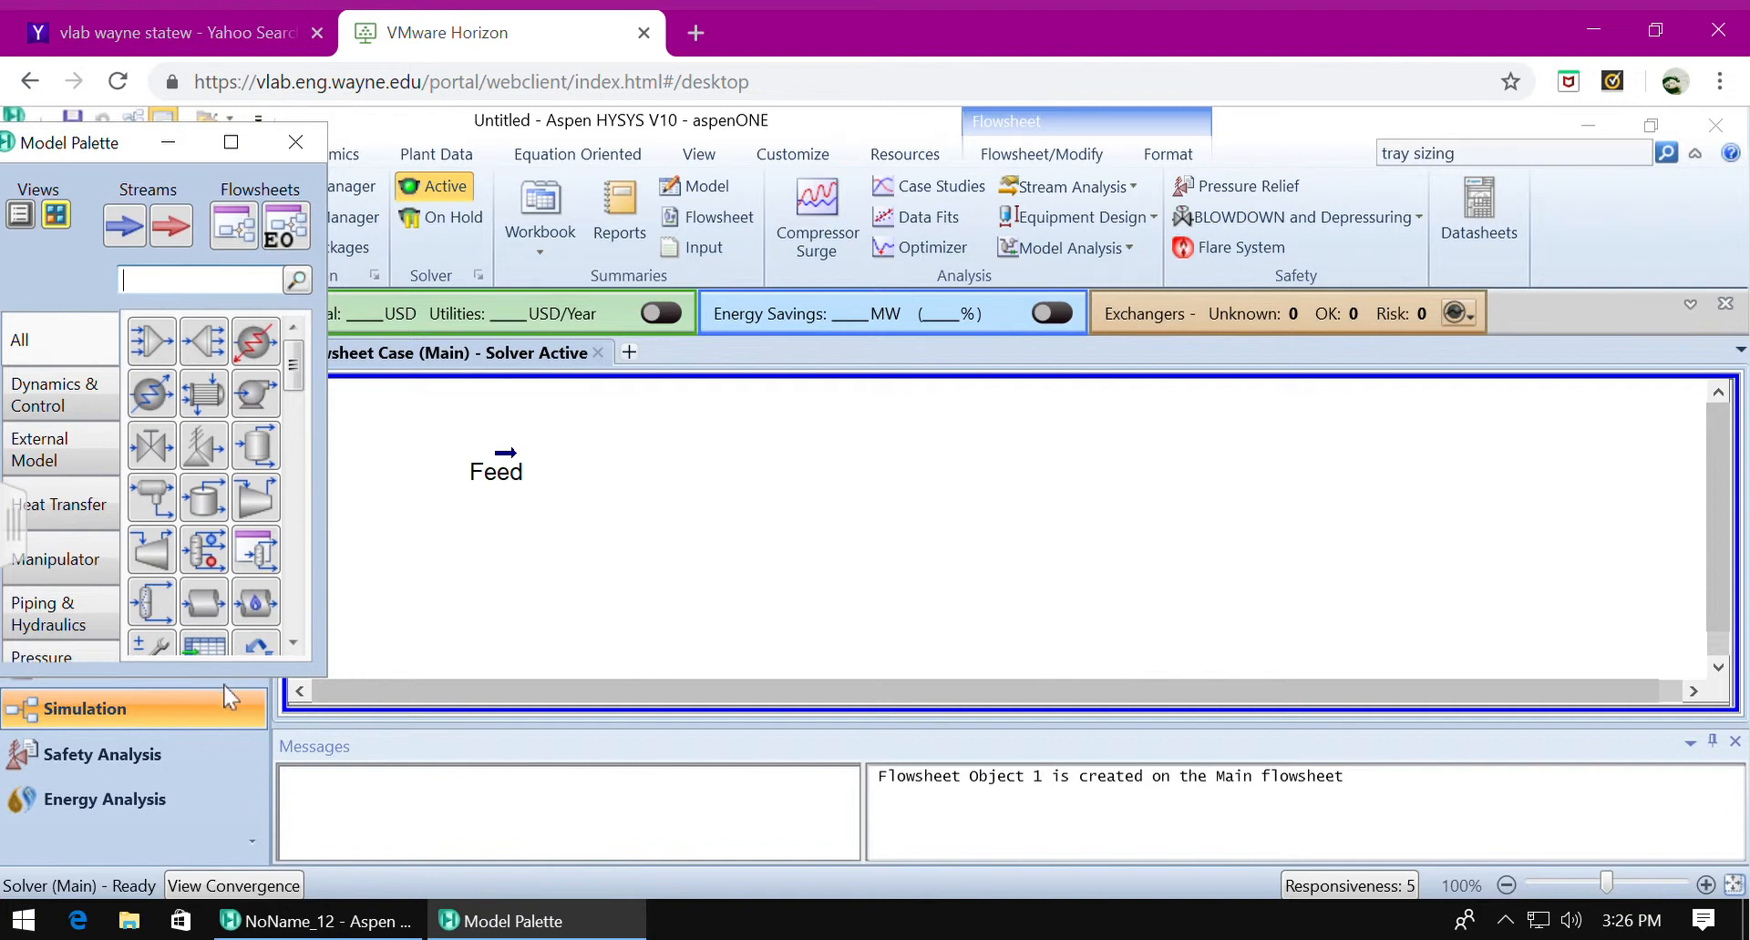
drag(248, 703, 228, 806)
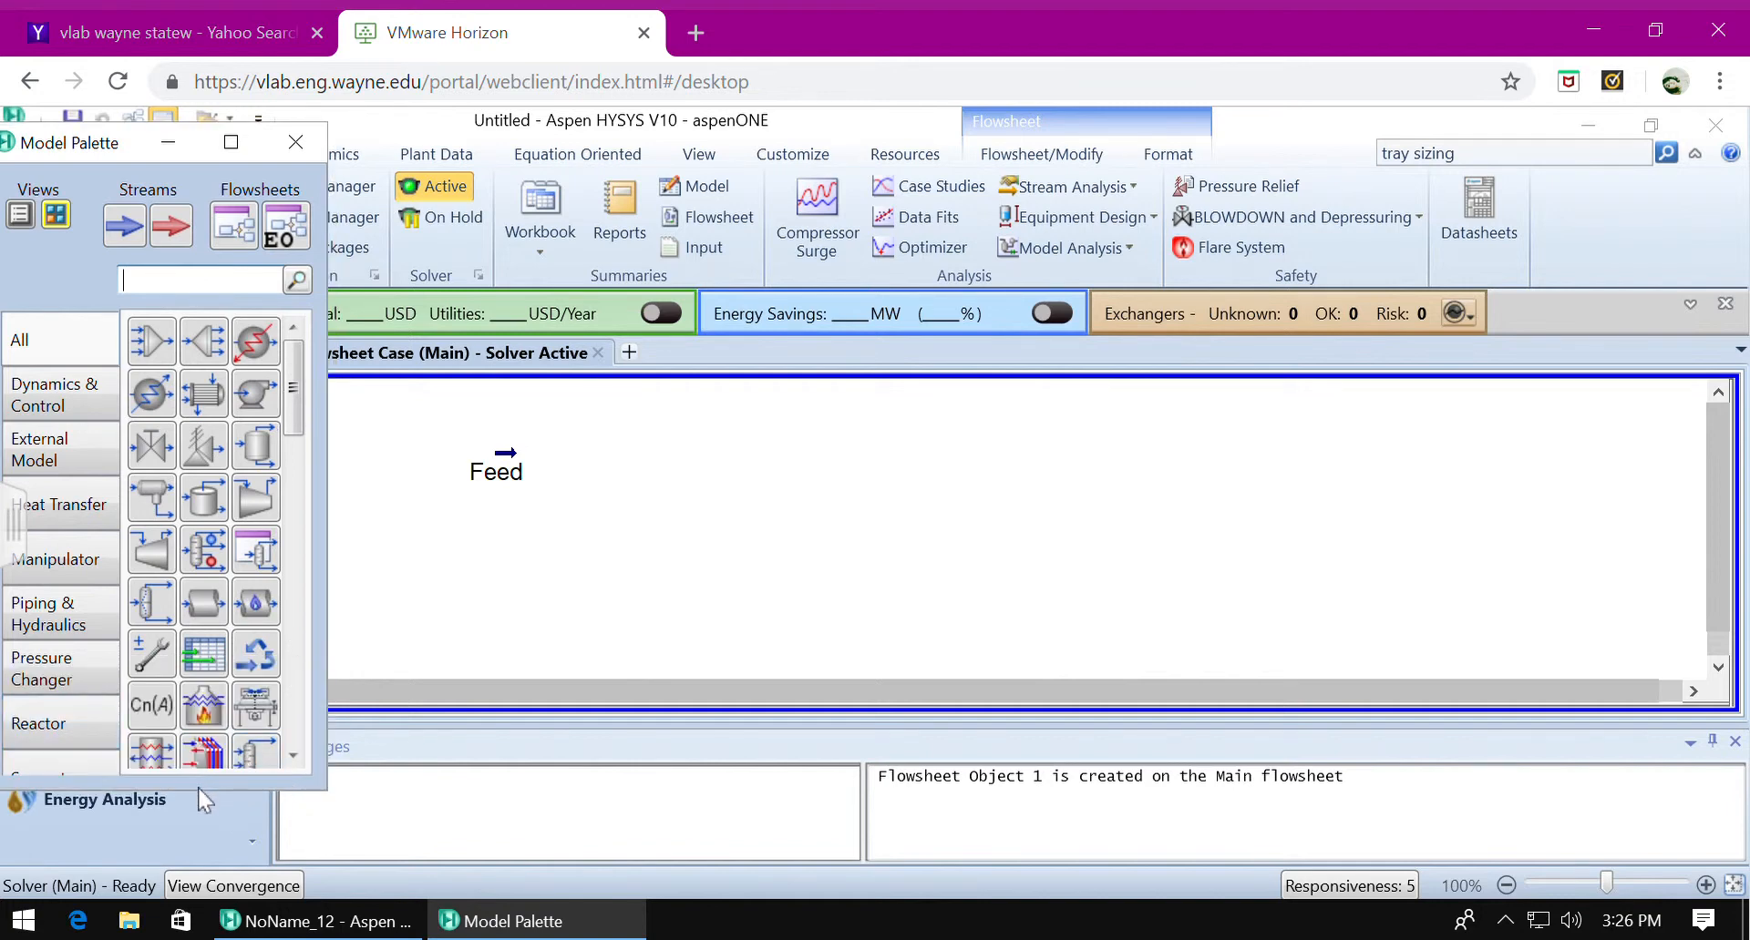
drag(207, 814, 202, 829)
Place a distillation column from the separator models beside the Feed stream and open its input expert.
click(52, 787)
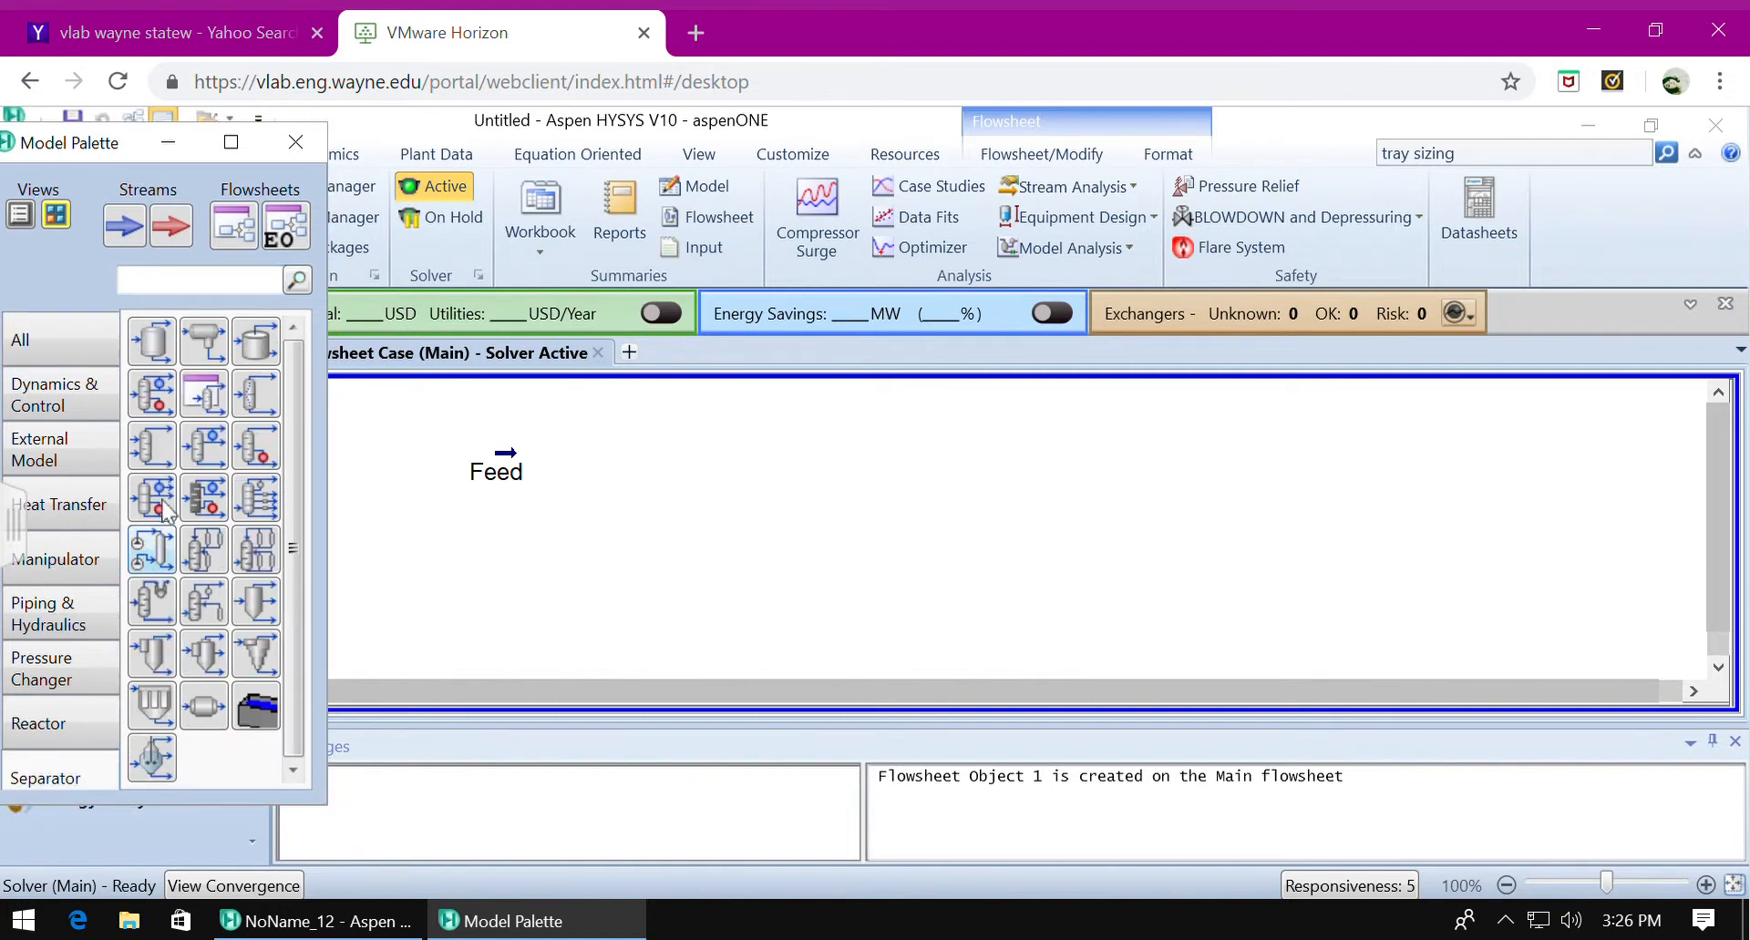
click(153, 394)
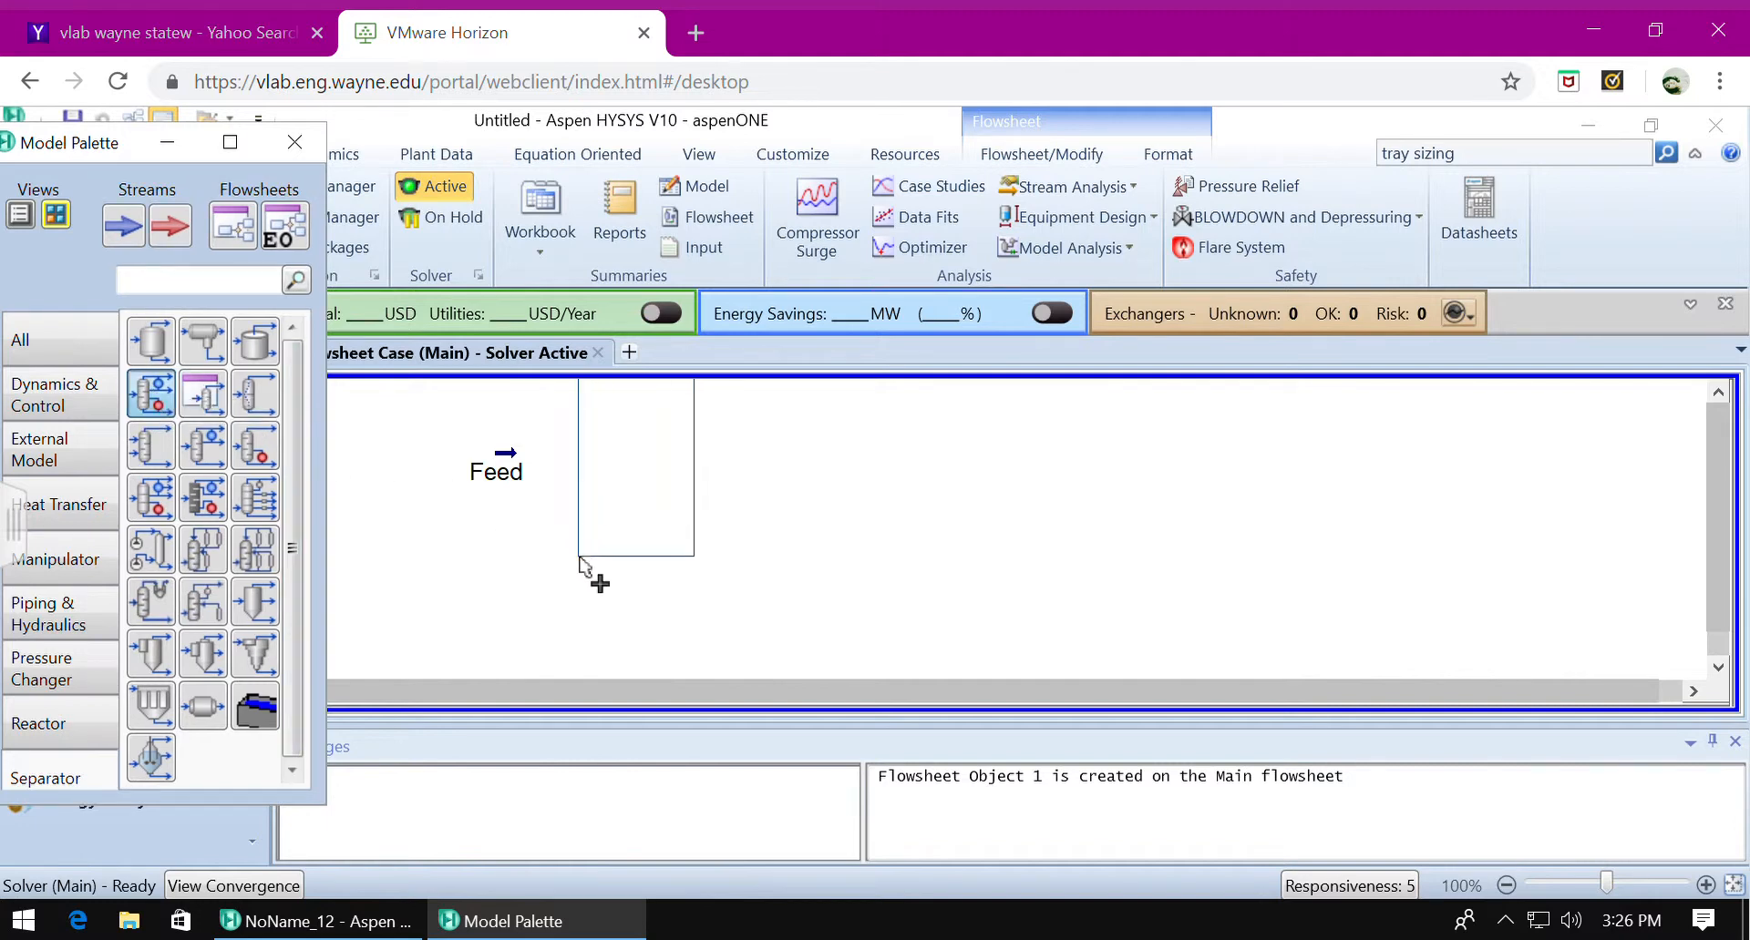
click(599, 578)
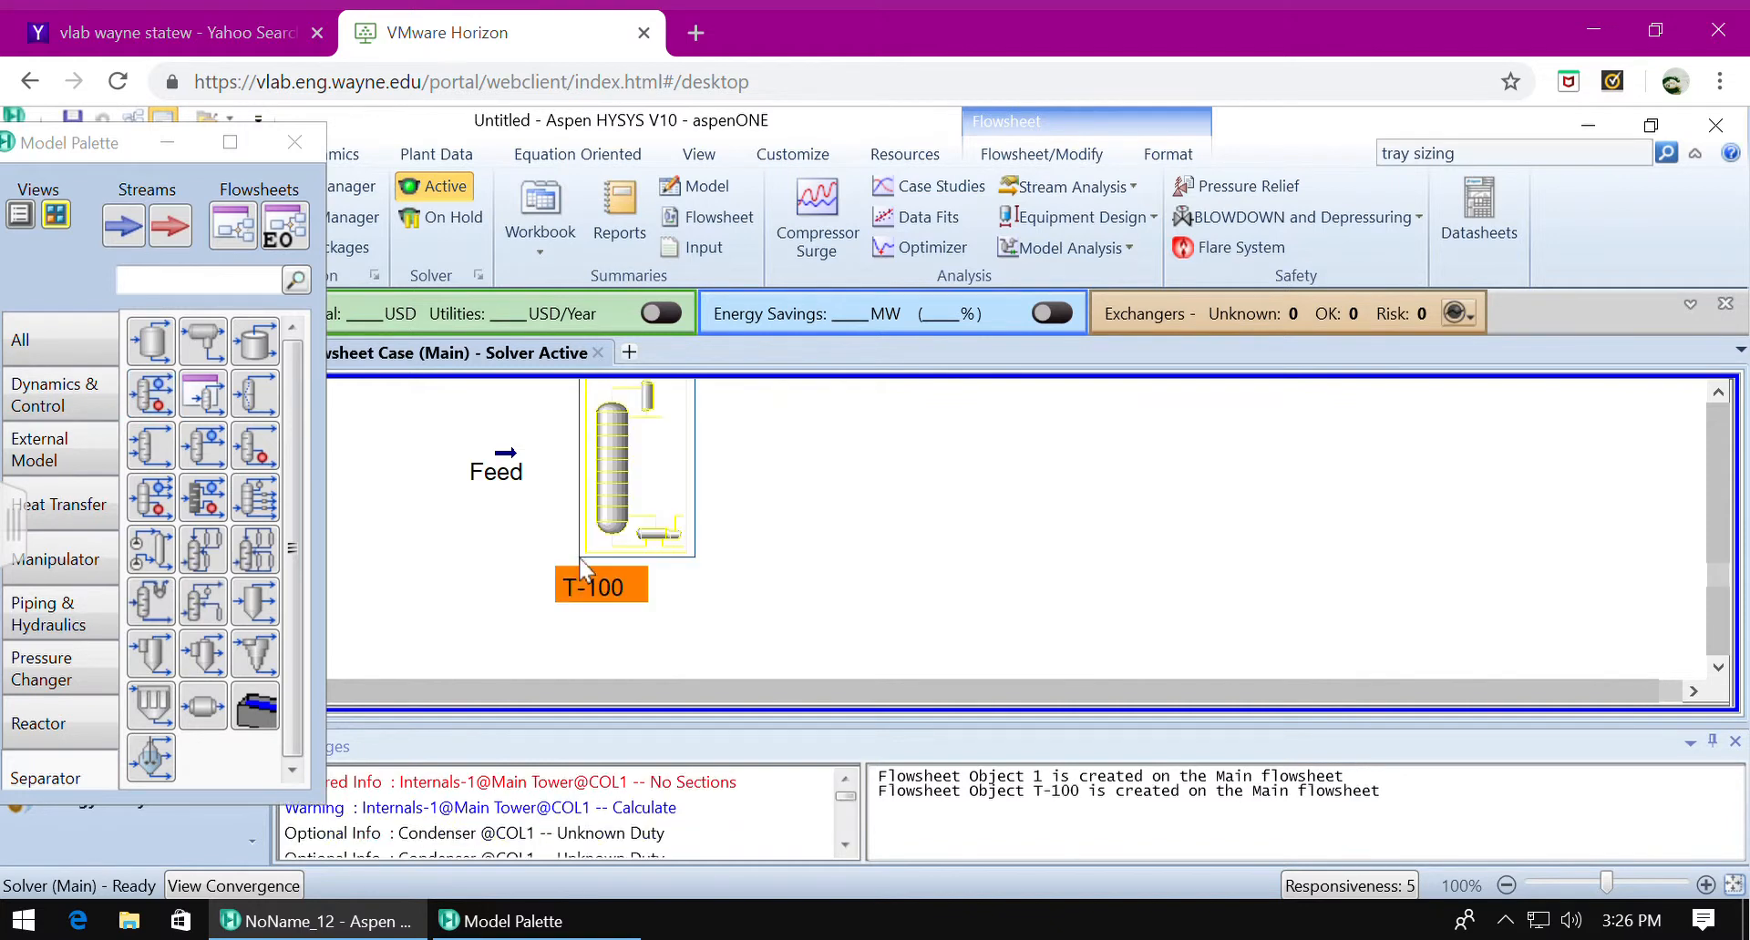
double_click(608, 442)
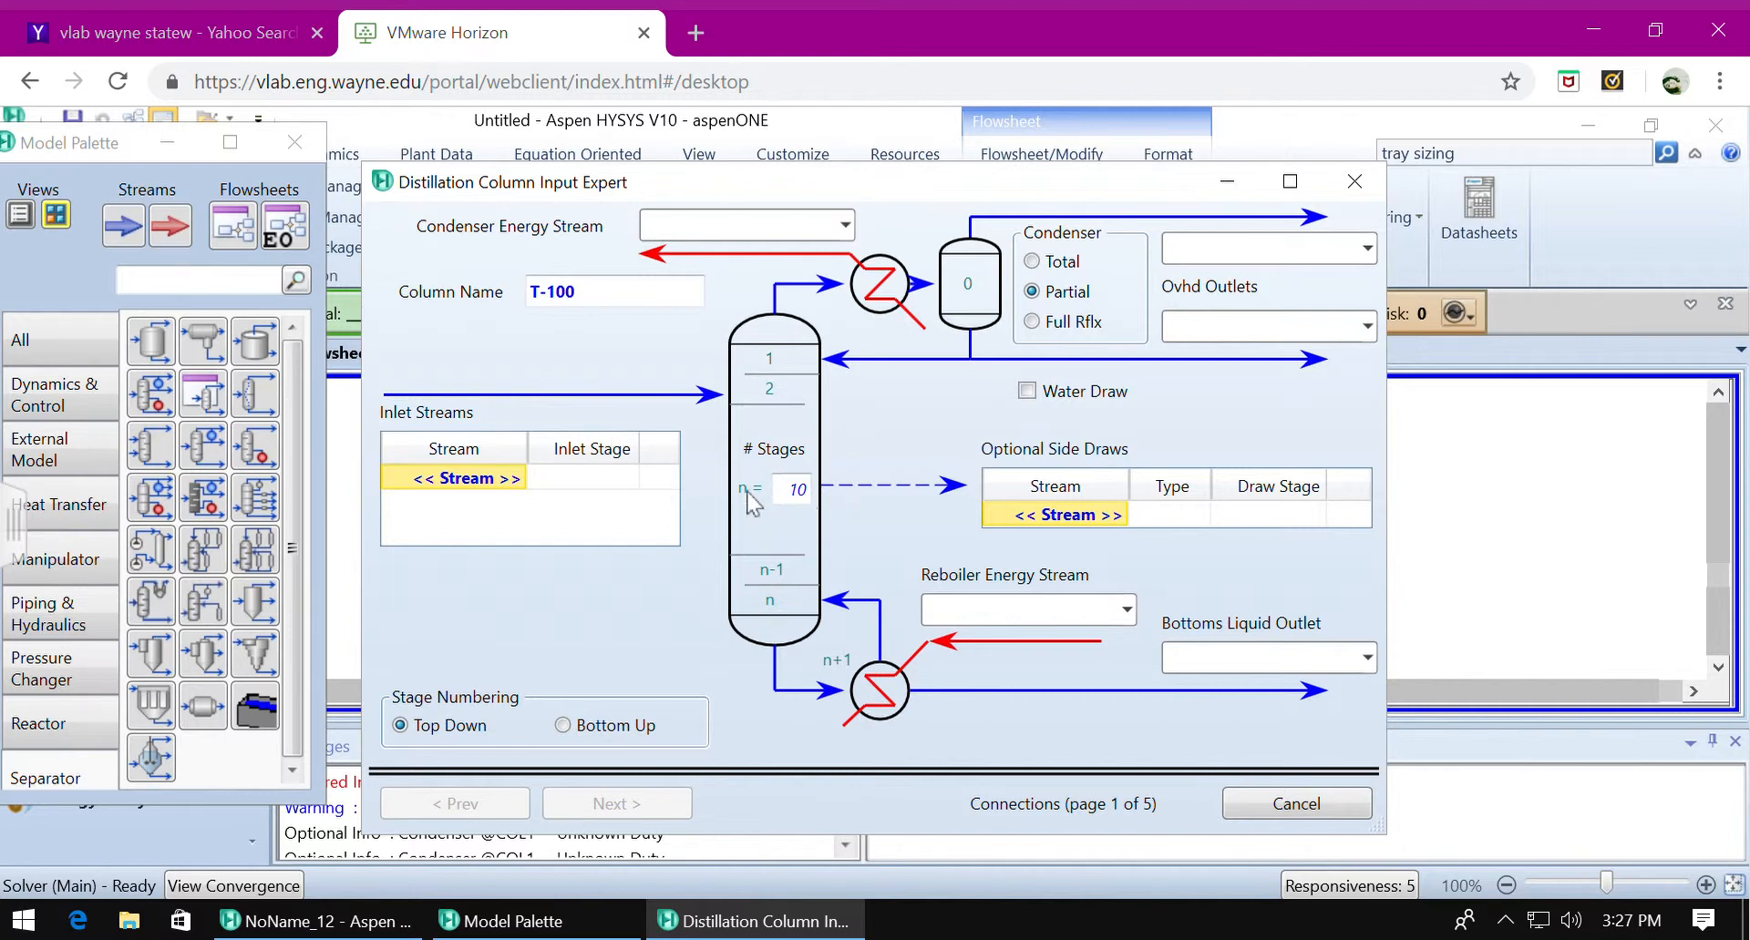
Set the column to 21 stages and connect Feed as the inlet stream at stage 9 of the main tower.
click(510, 483)
click(802, 490)
text(21)
click(517, 479)
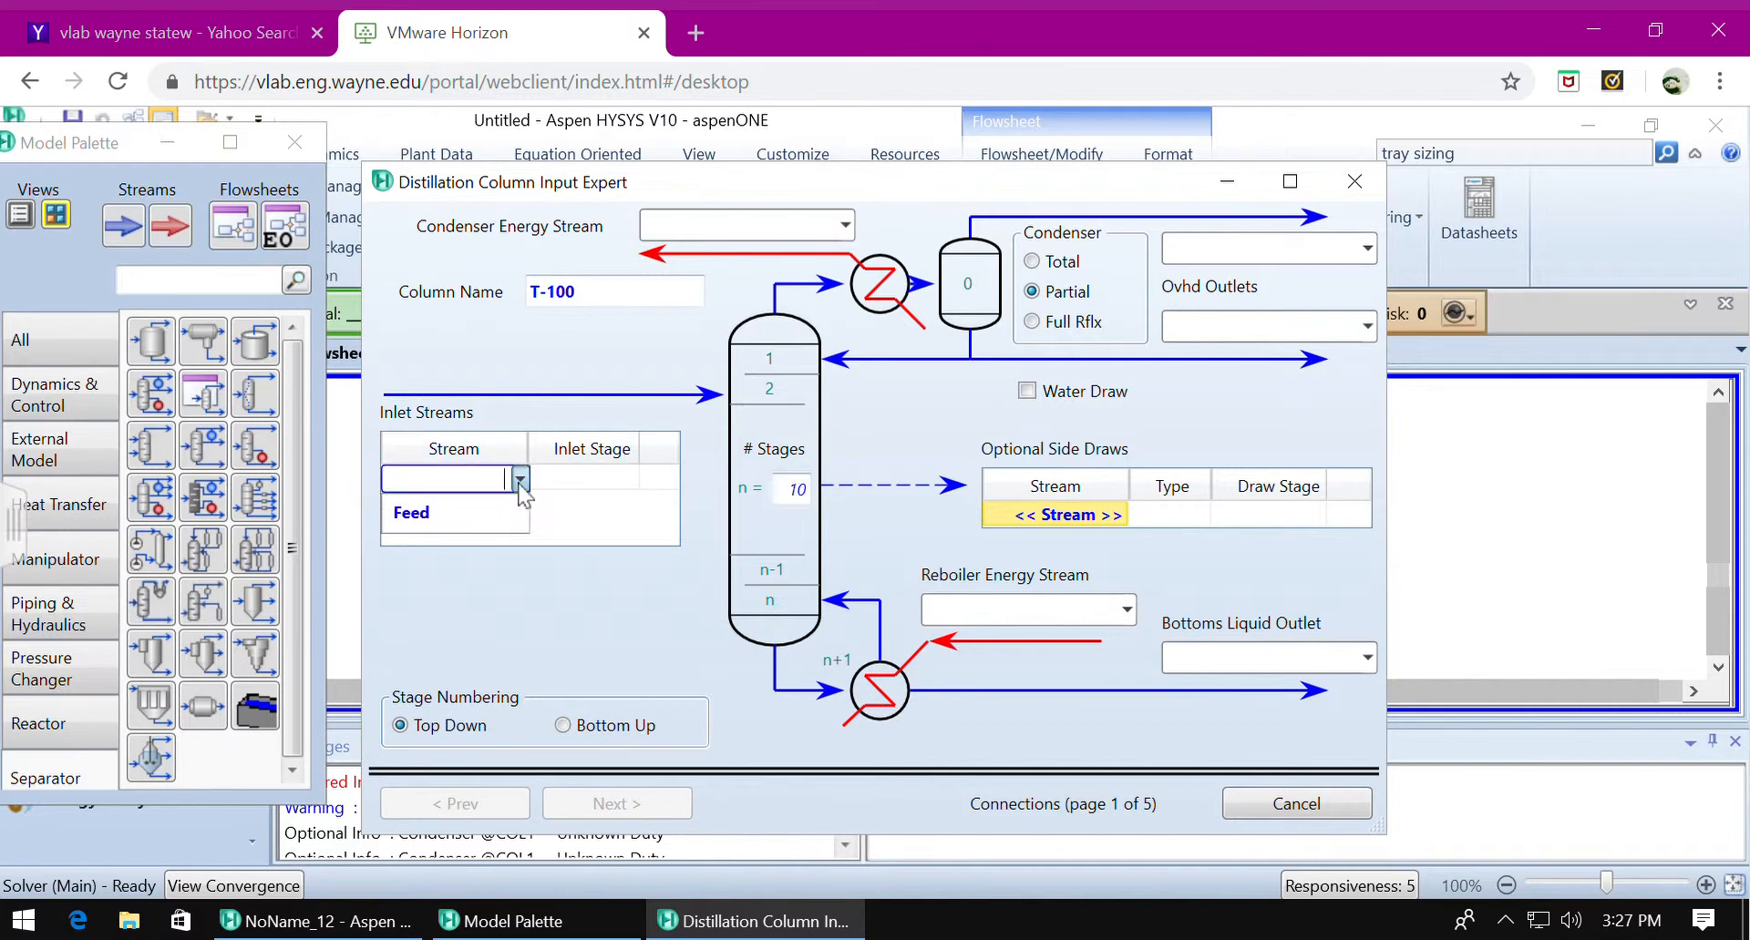
click(464, 527)
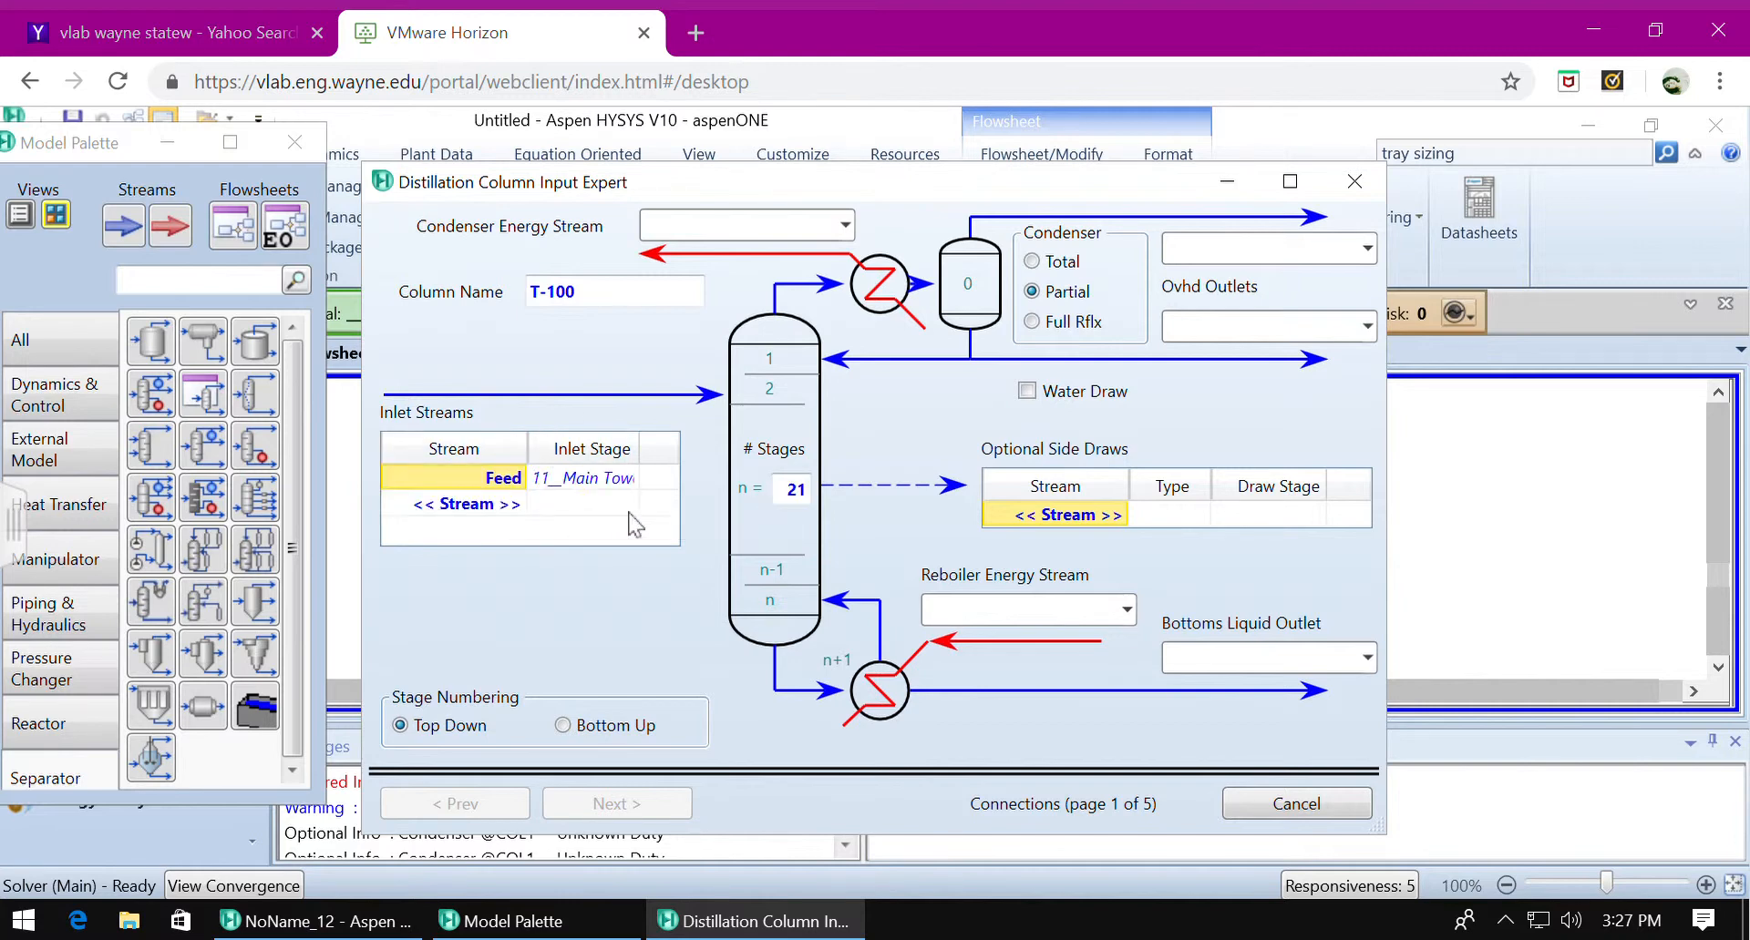
click(629, 481)
click(632, 479)
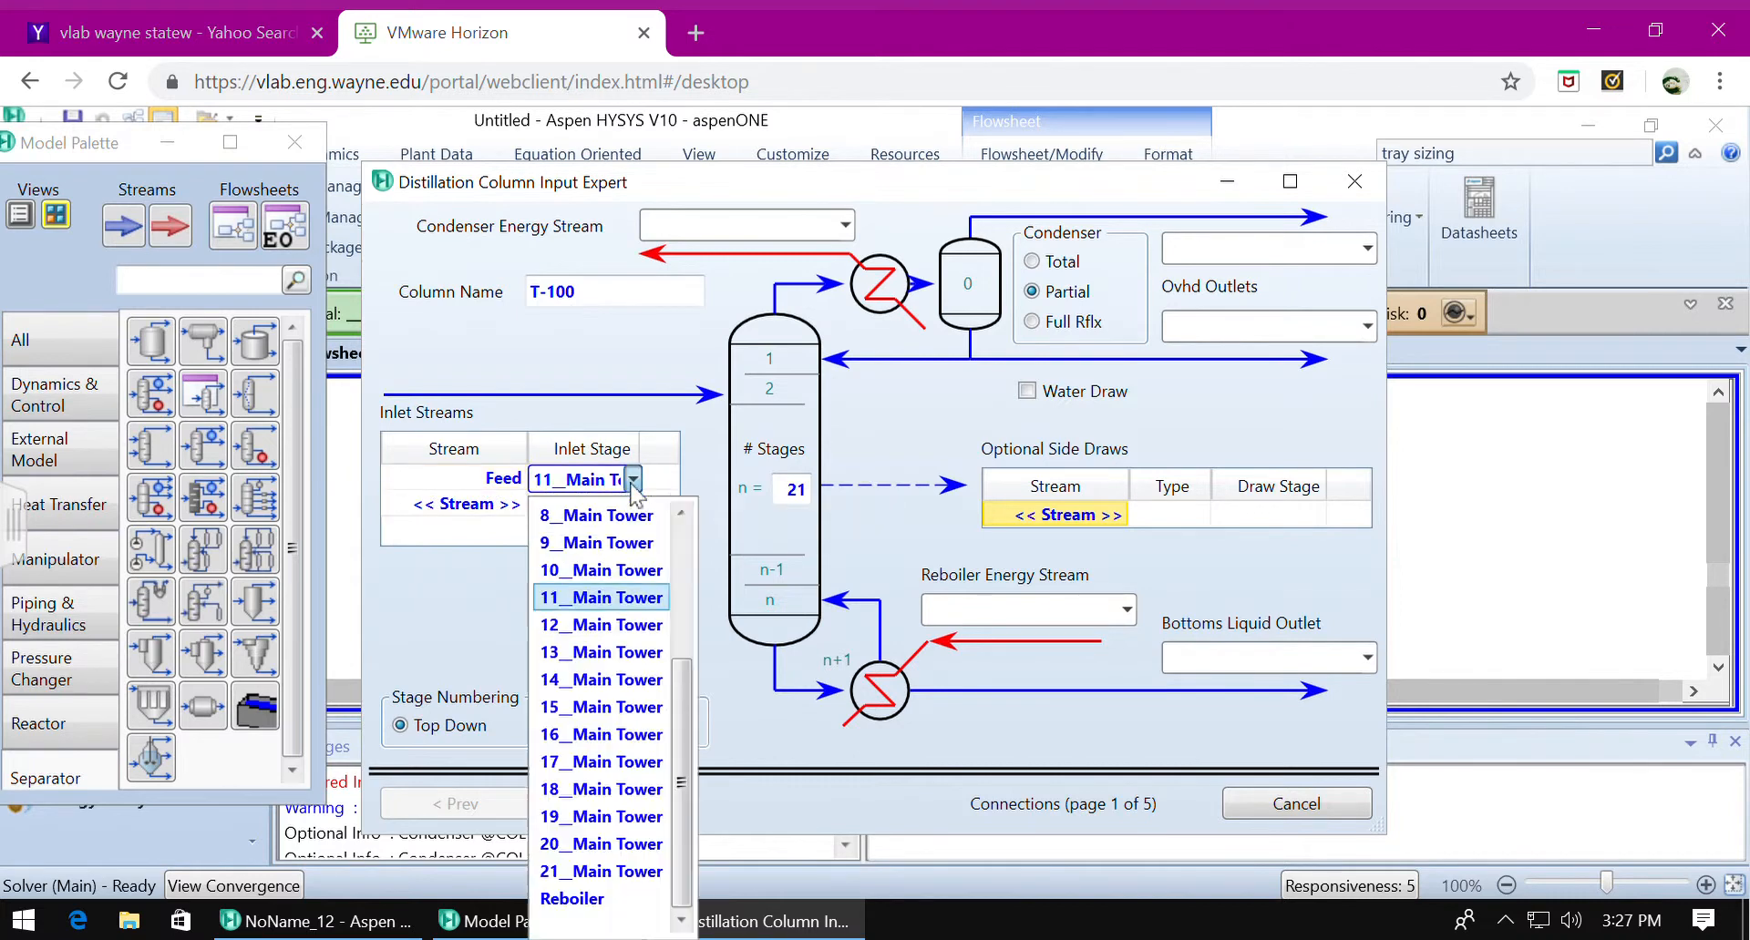
click(593, 545)
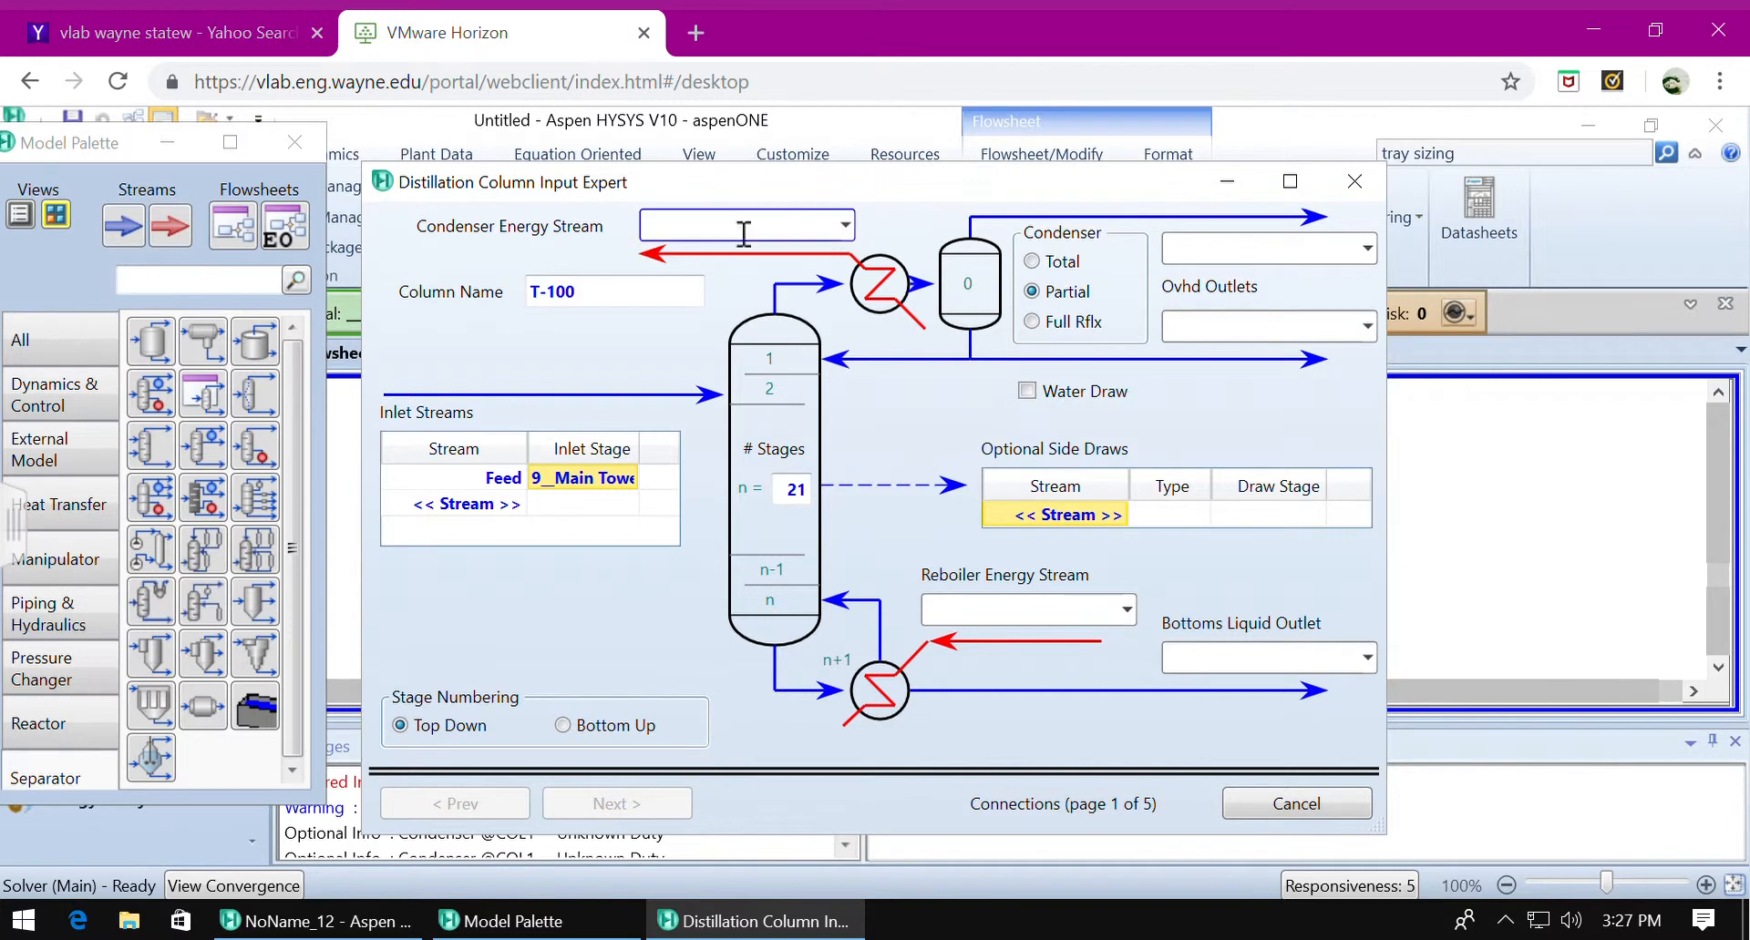
Name the condenser energy stream Qc, choose a total condenser, and name the overhead liquid outlet L.
text(Qc)
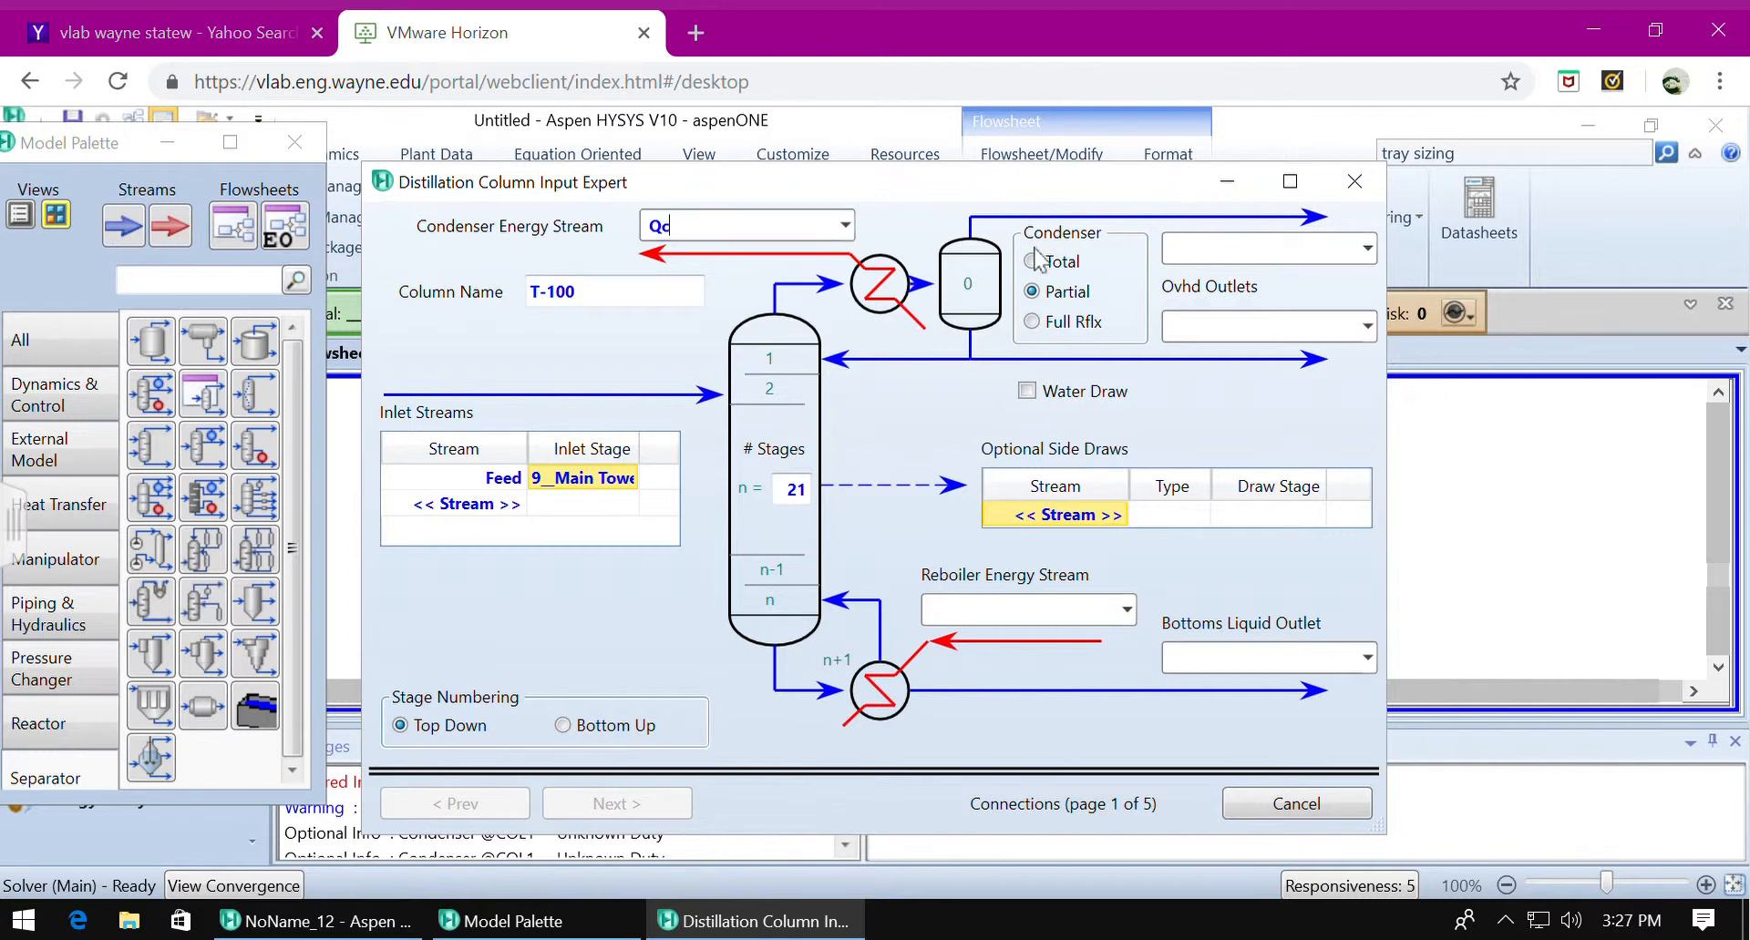
click(1033, 261)
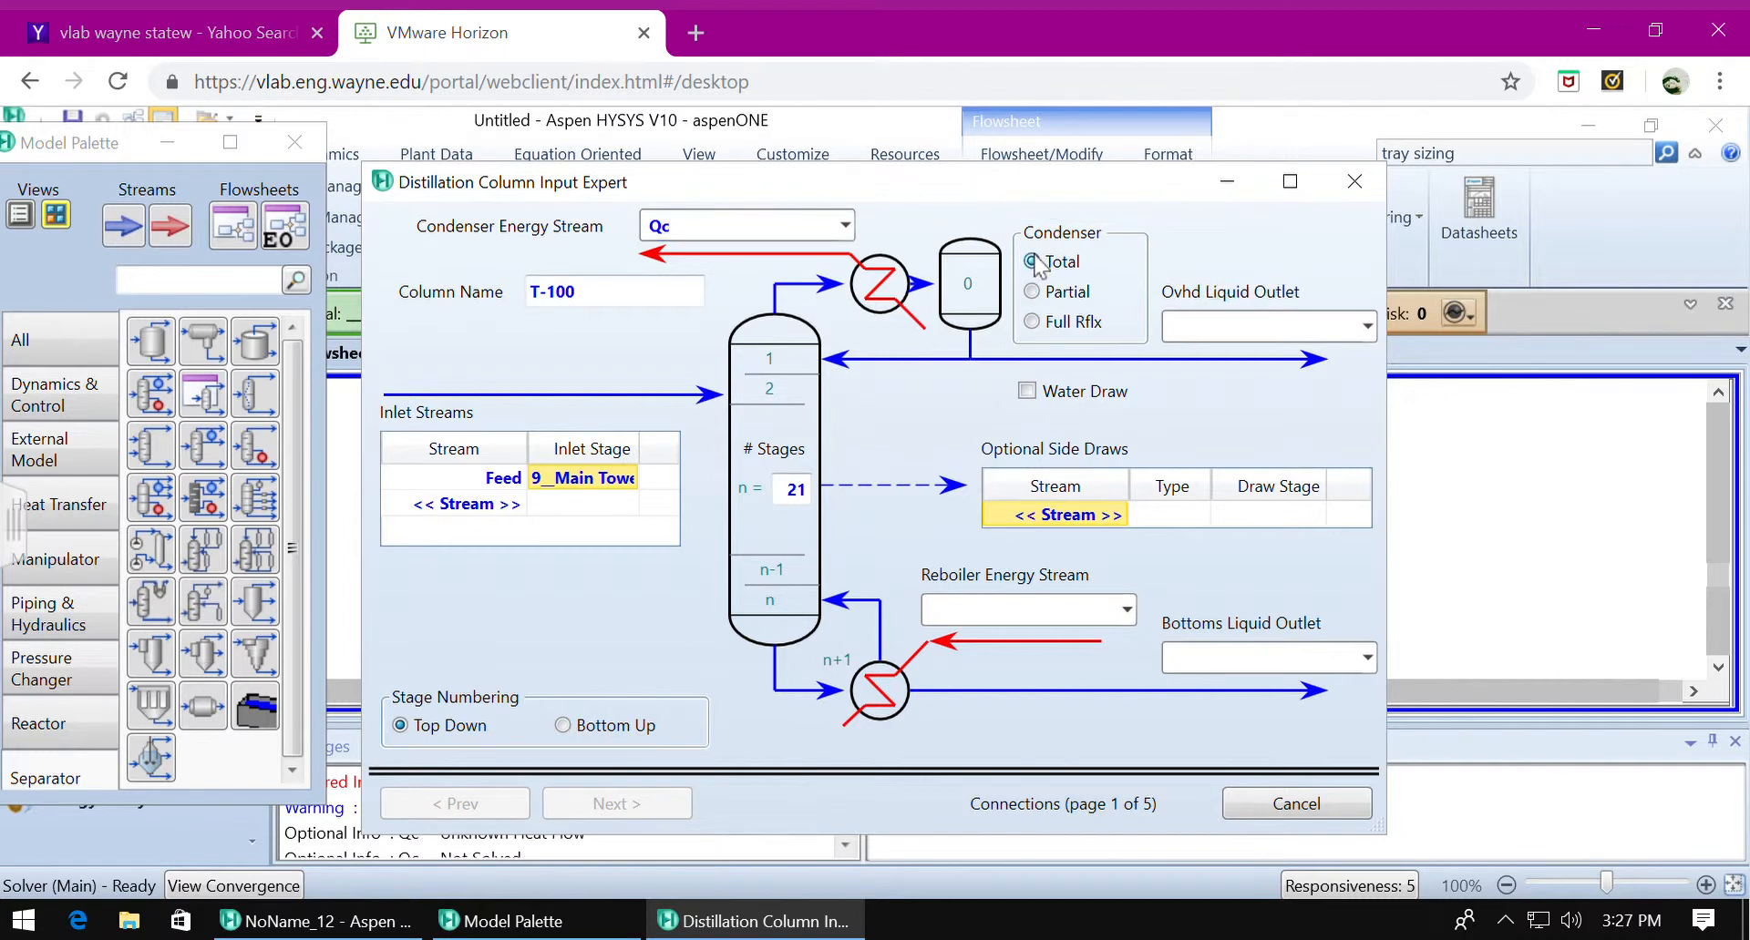
click(1241, 330)
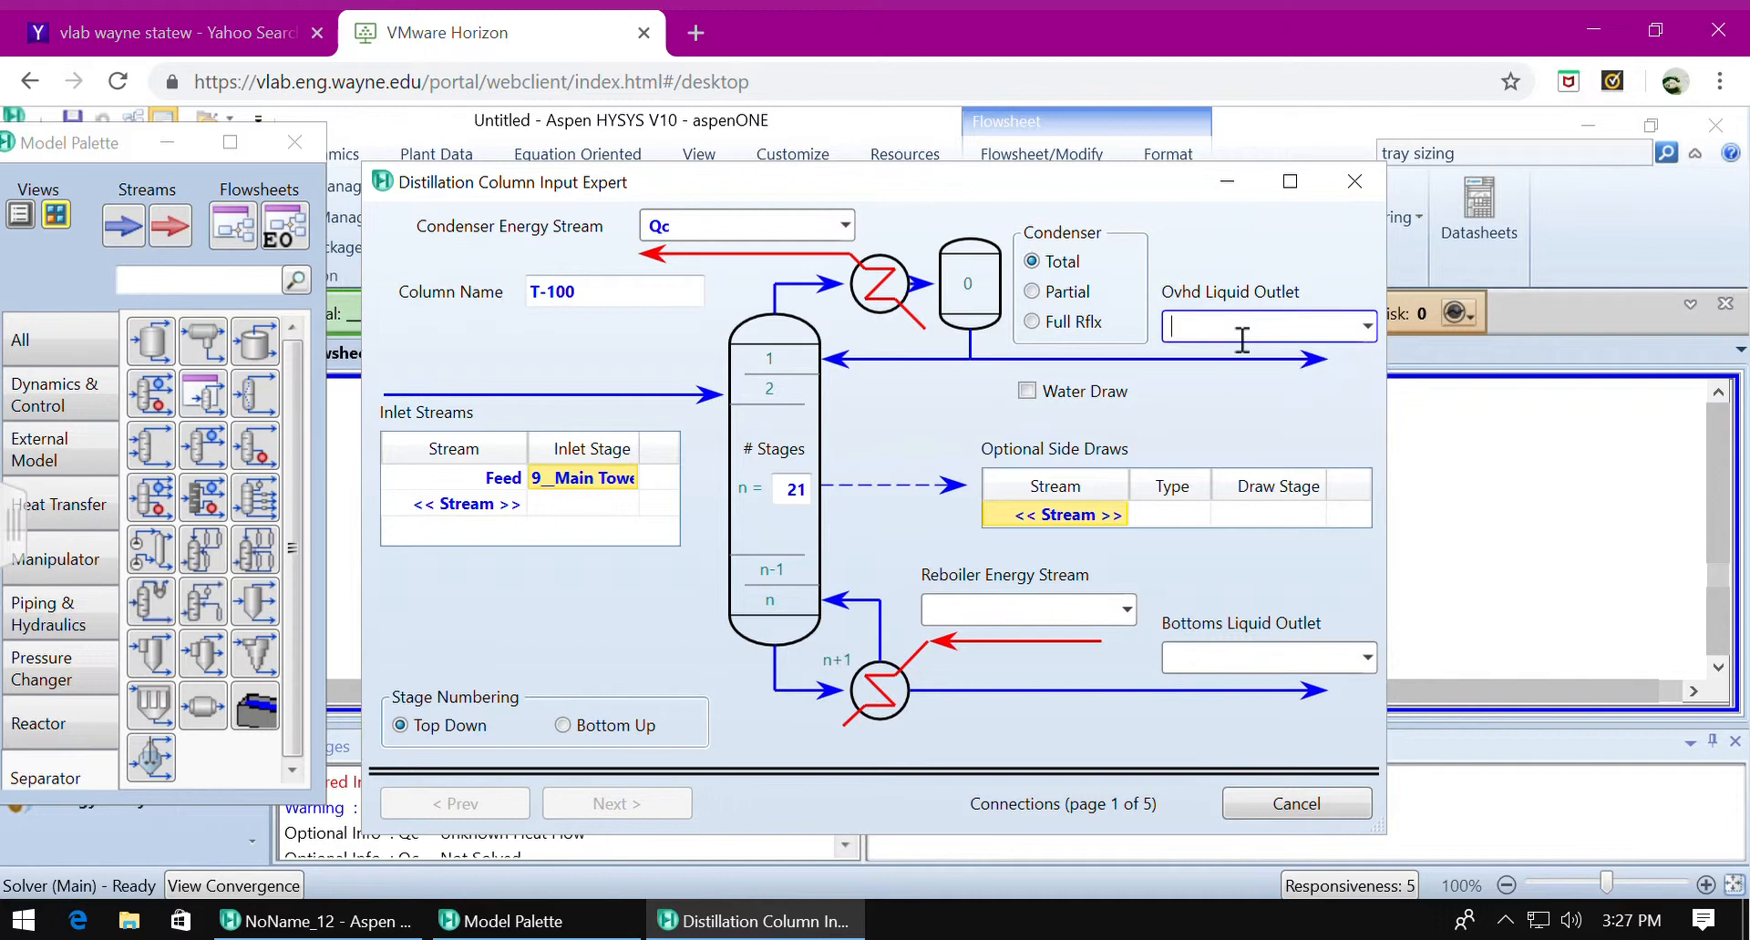
text(L)
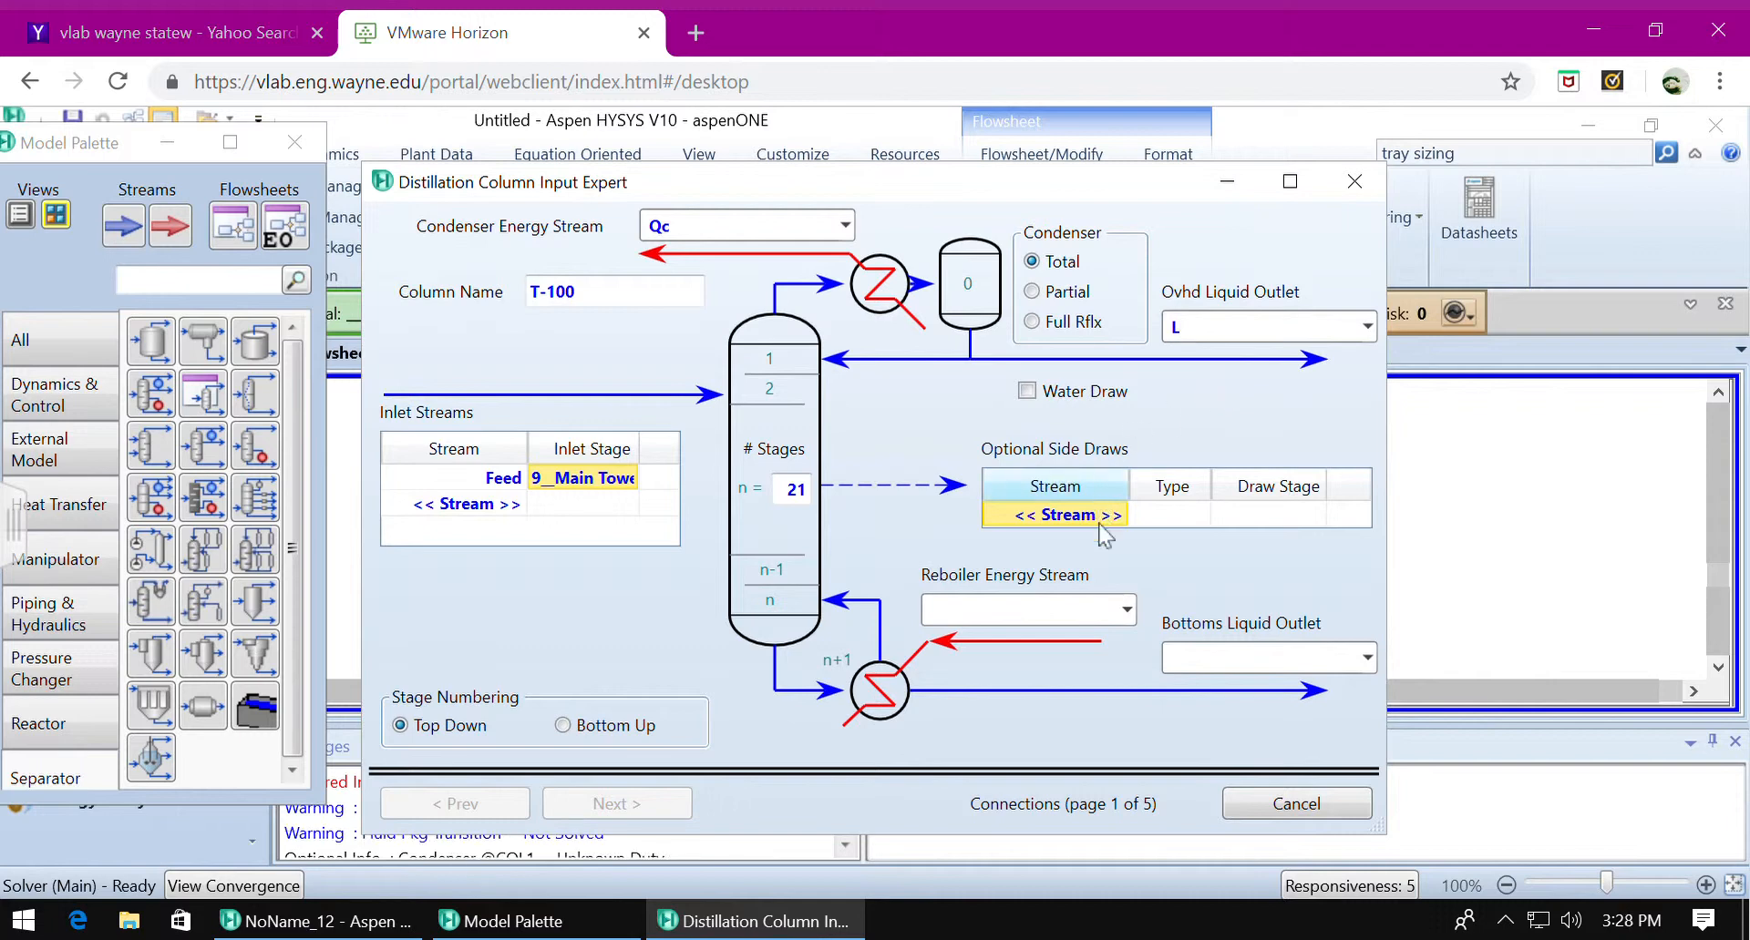
Name the reboiler energy stream Qr and the bottoms liquid outlet B, and accept the once-through regular HYSYS reboiler.
text(Q)
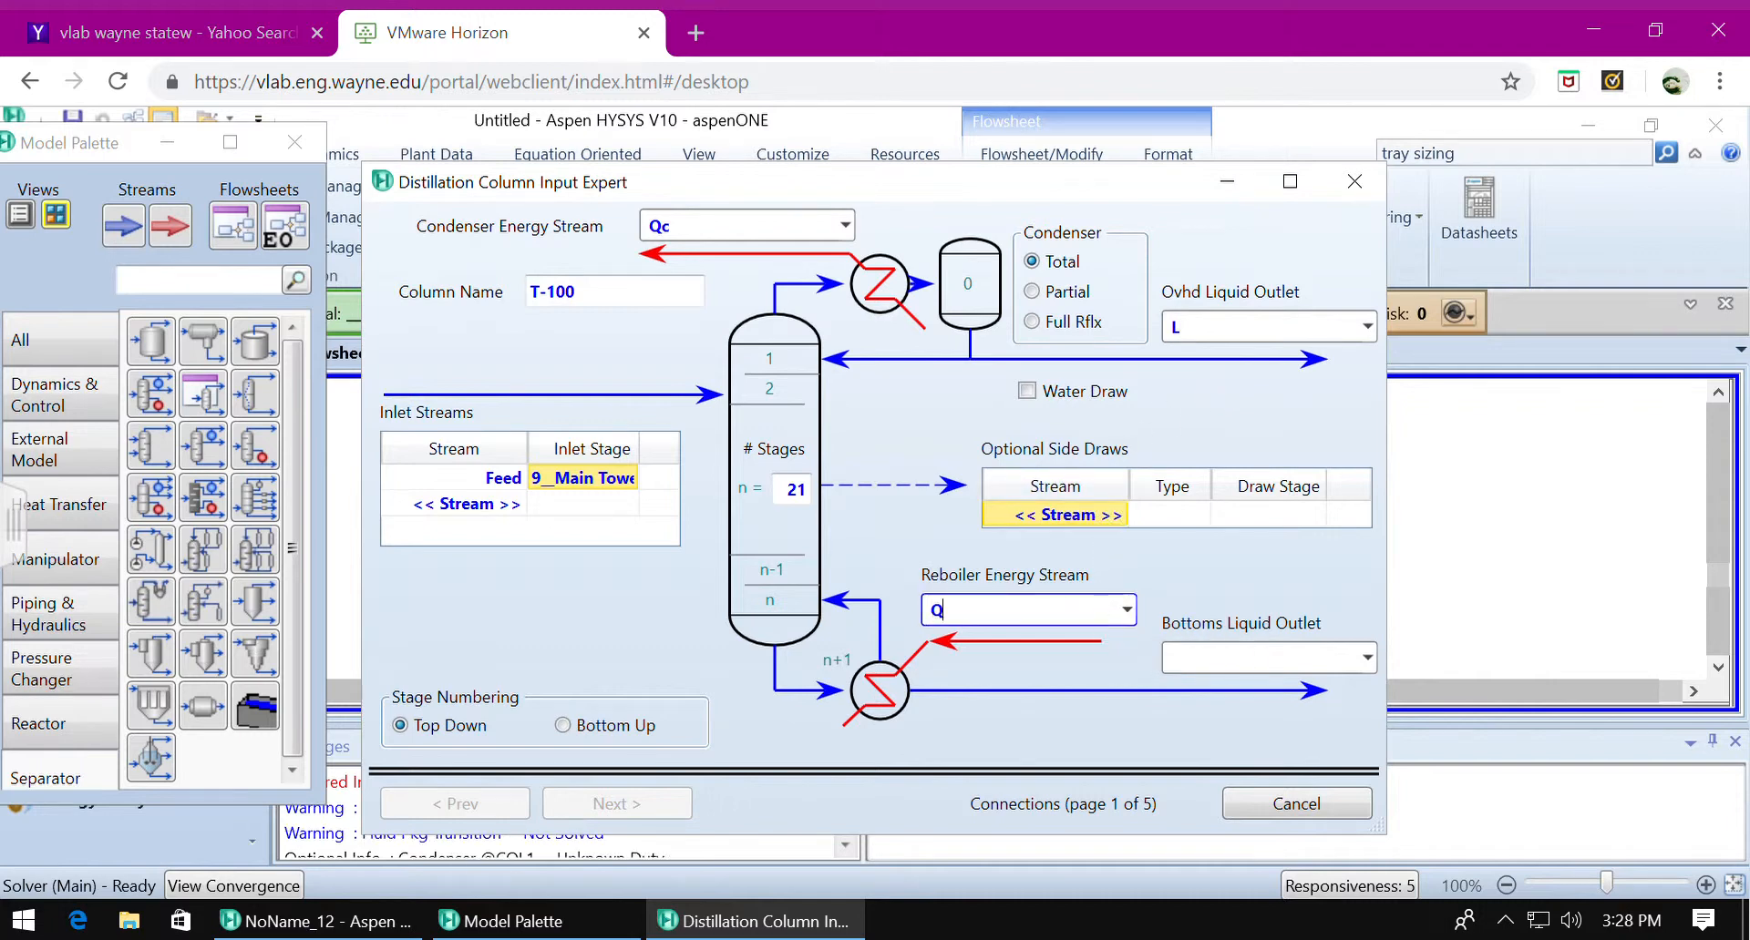
text(r)
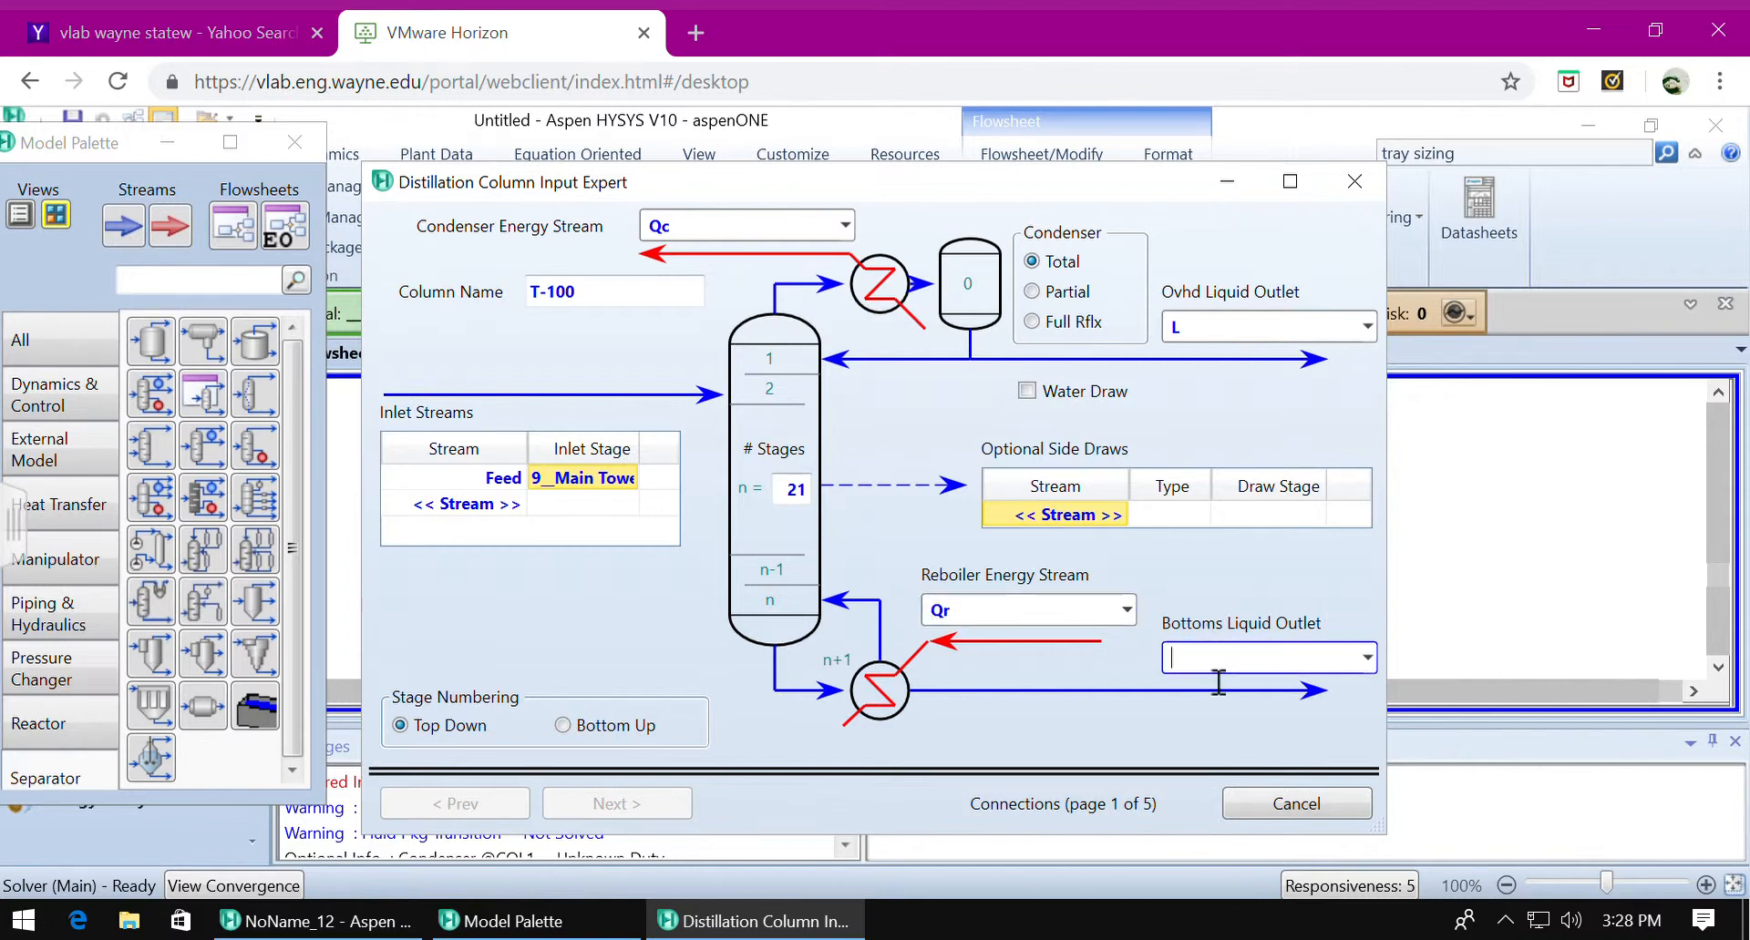
text(B)
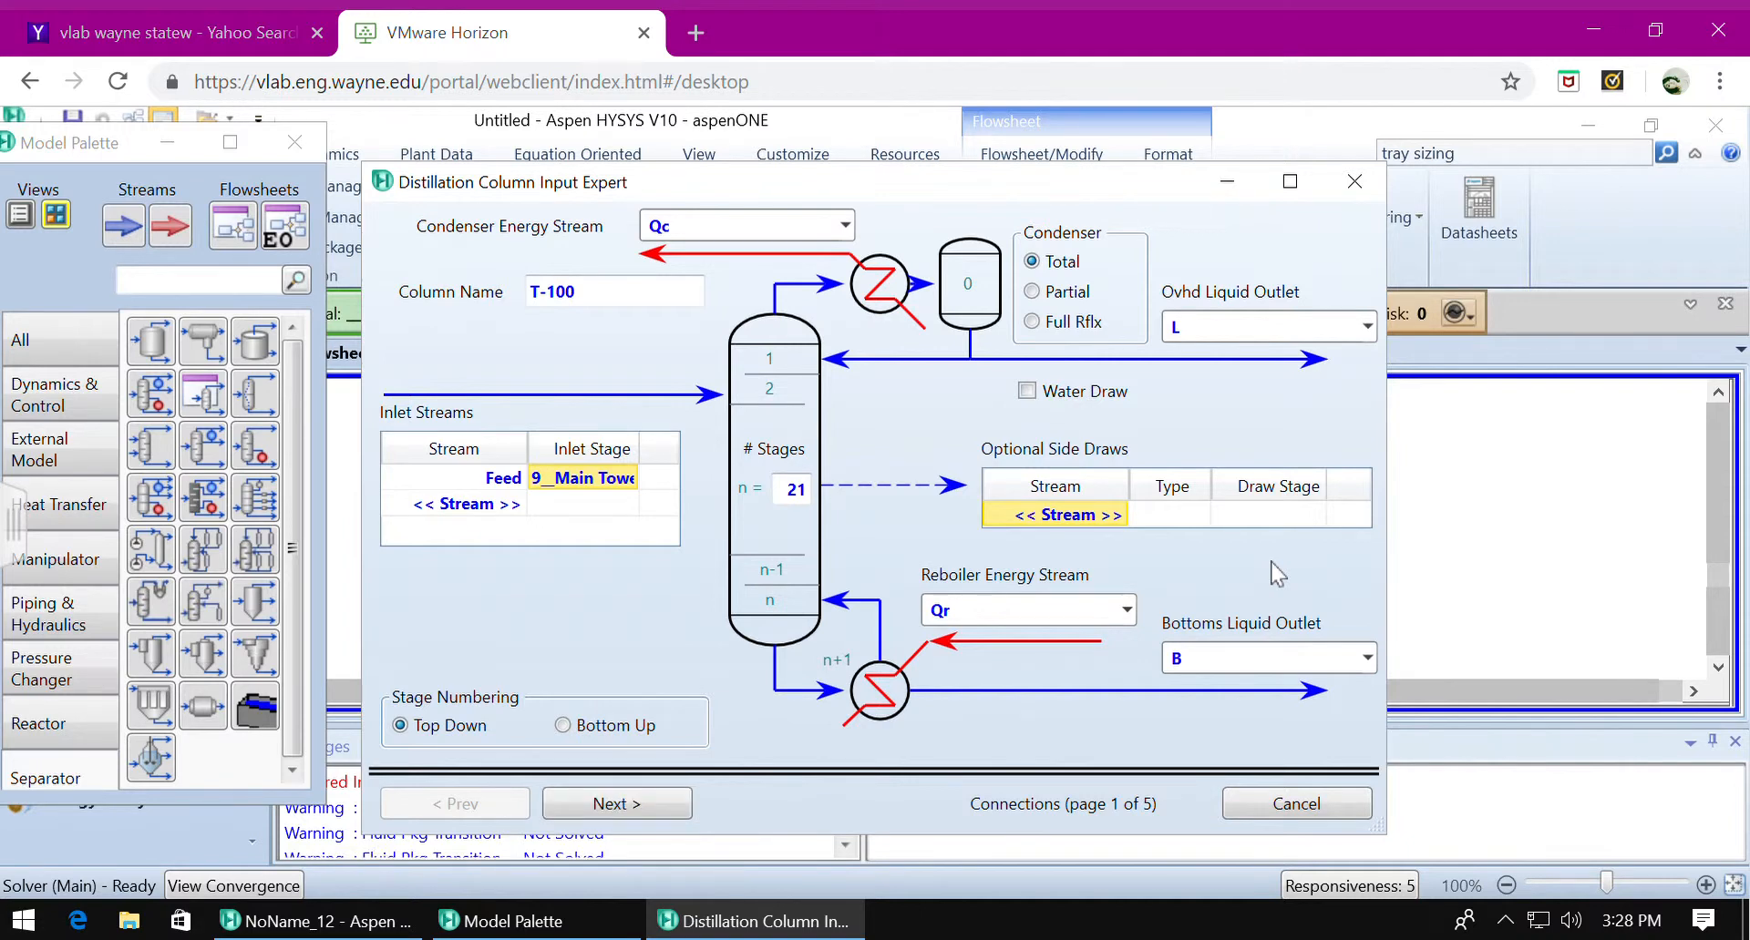
click(627, 806)
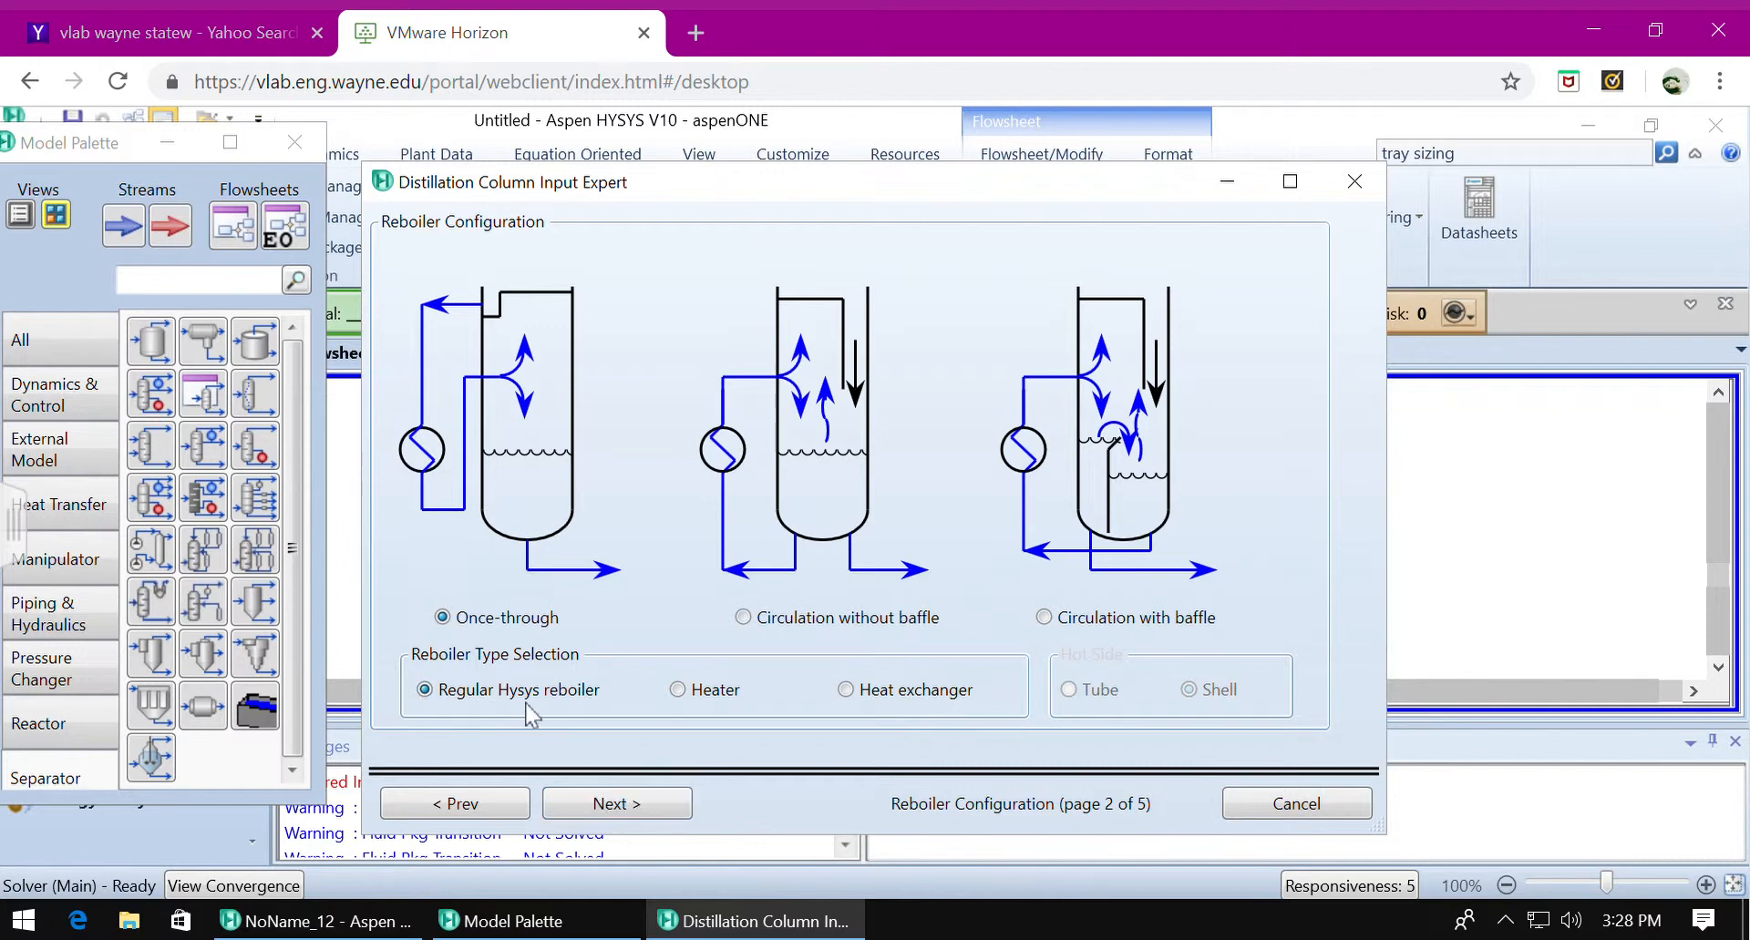
click(643, 809)
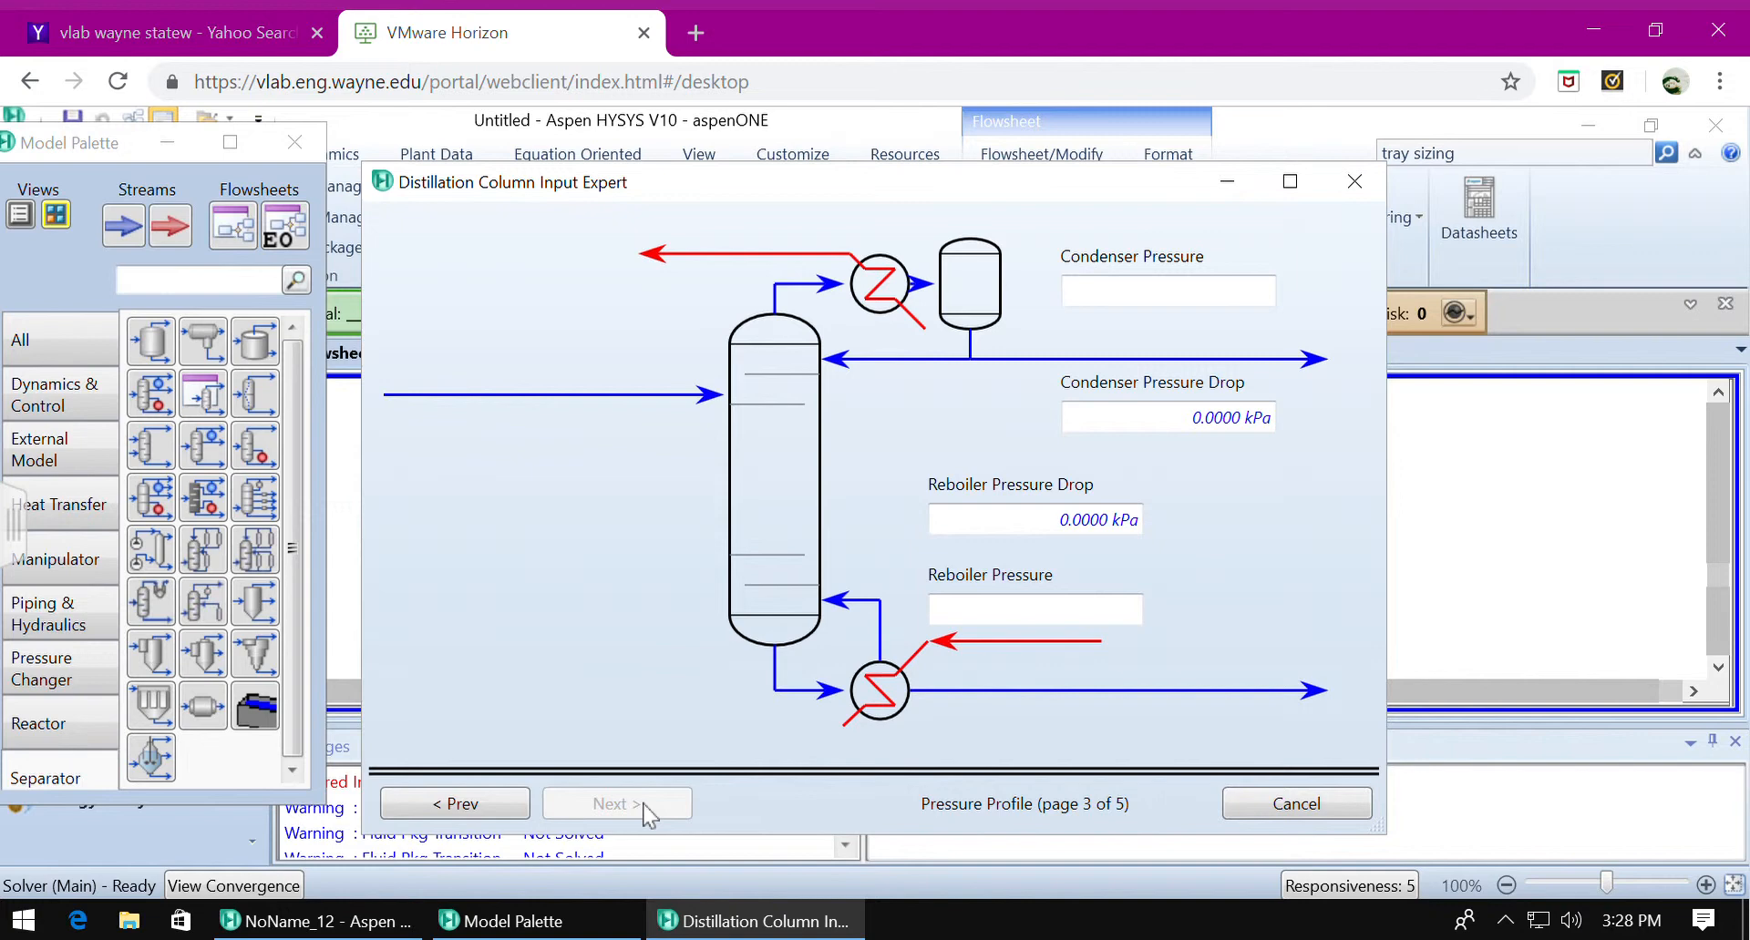
Set the condenser and reboiler pressures to 1 atm each and continue to the optional temperature estimates.
click(1162, 308)
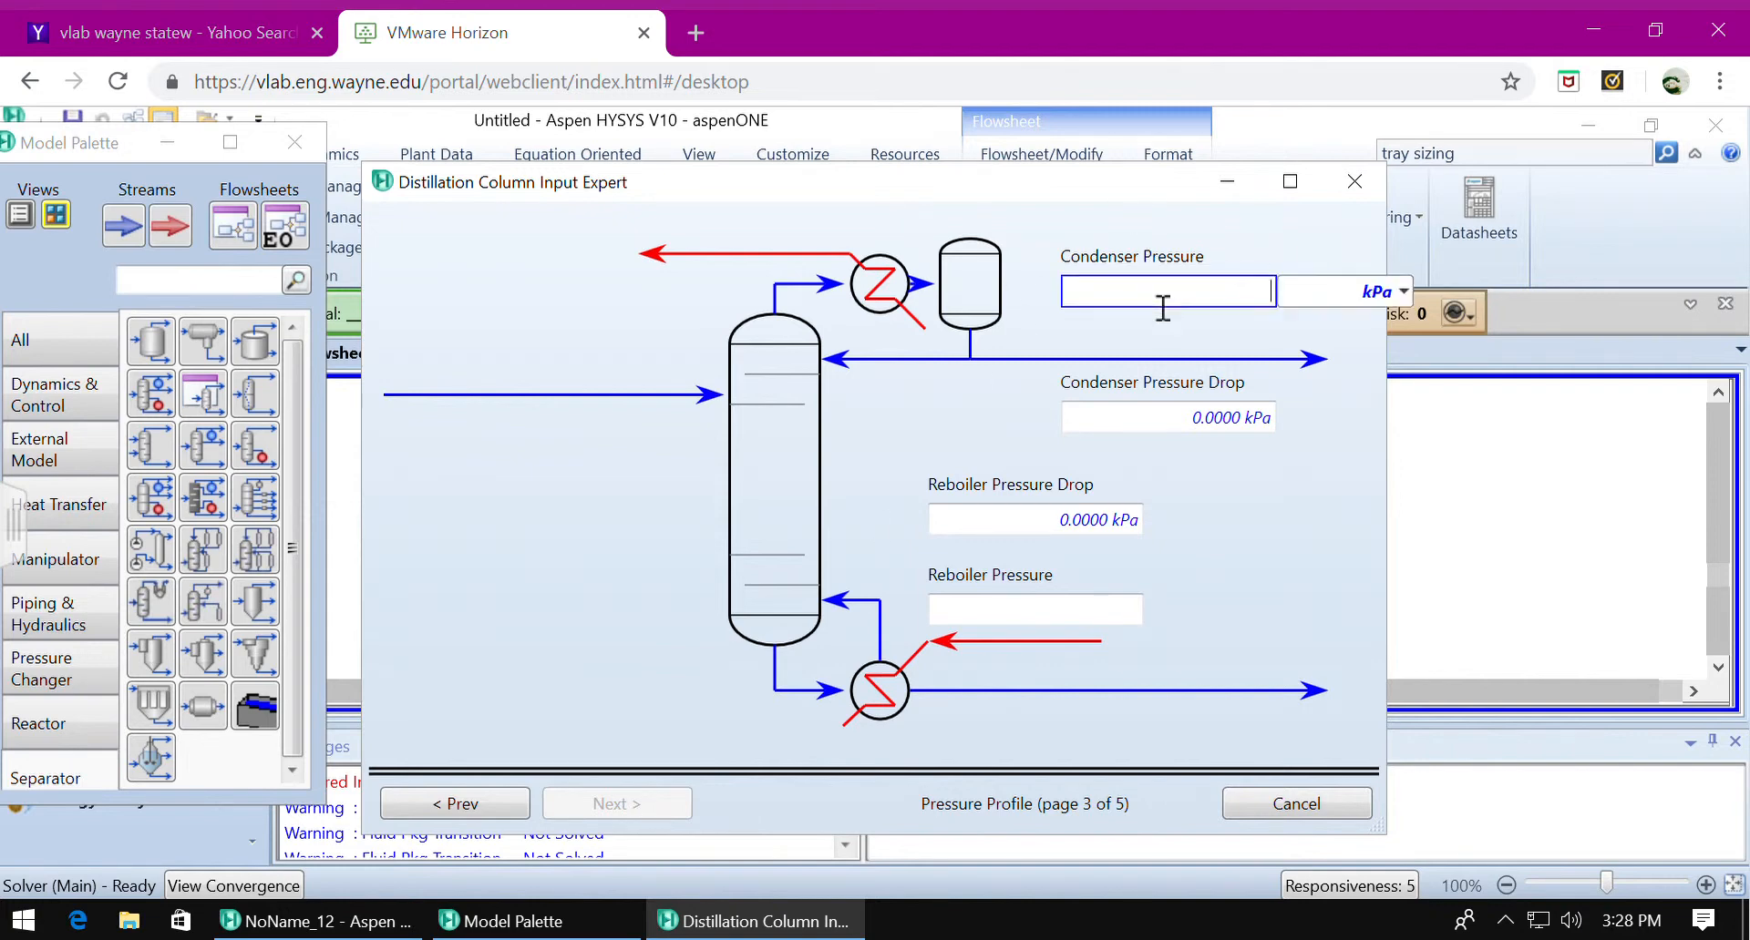
text(1)
click(1403, 291)
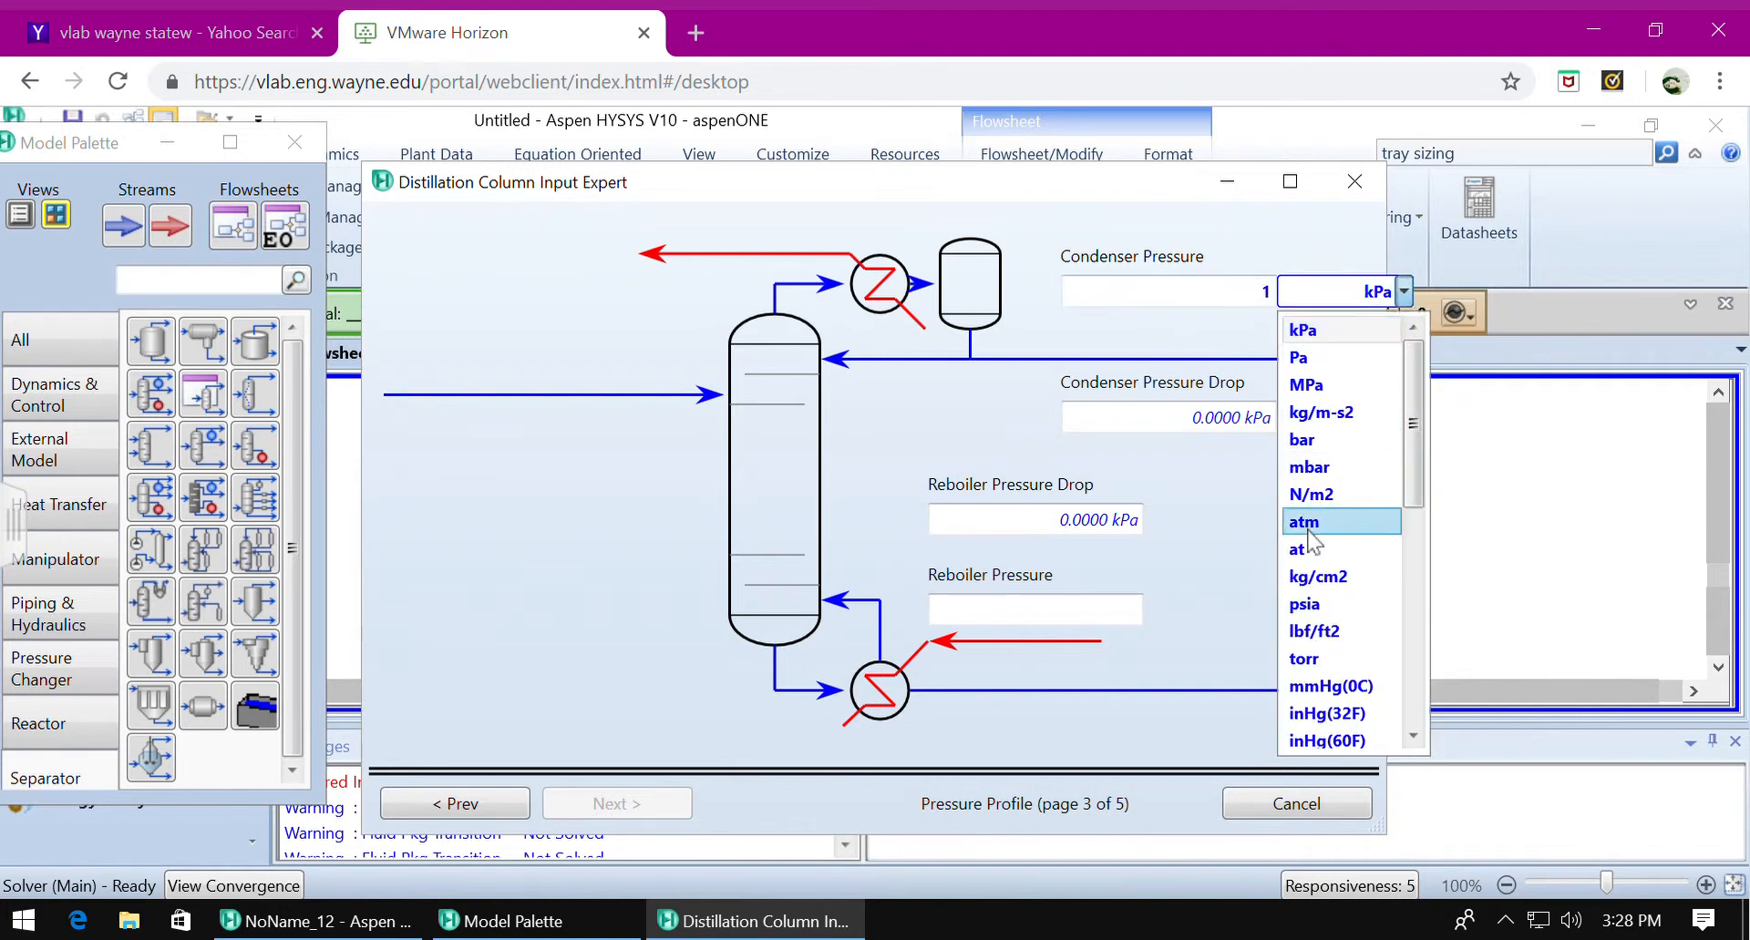
click(1305, 522)
click(1061, 625)
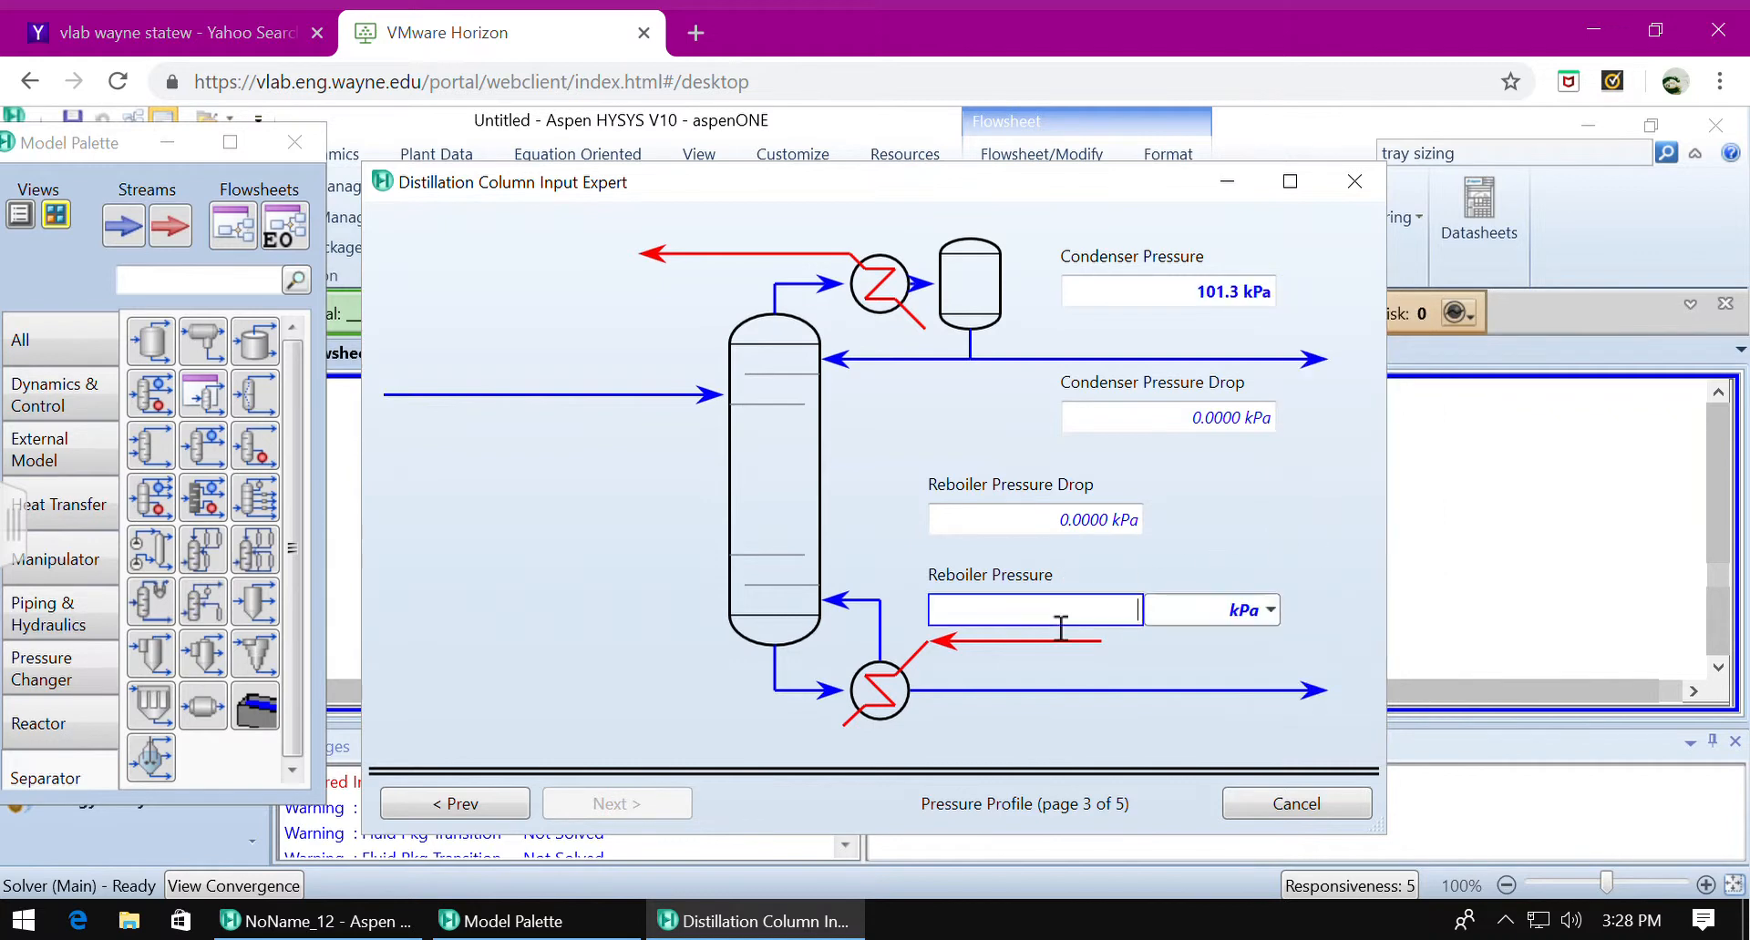
text(1)
click(1268, 614)
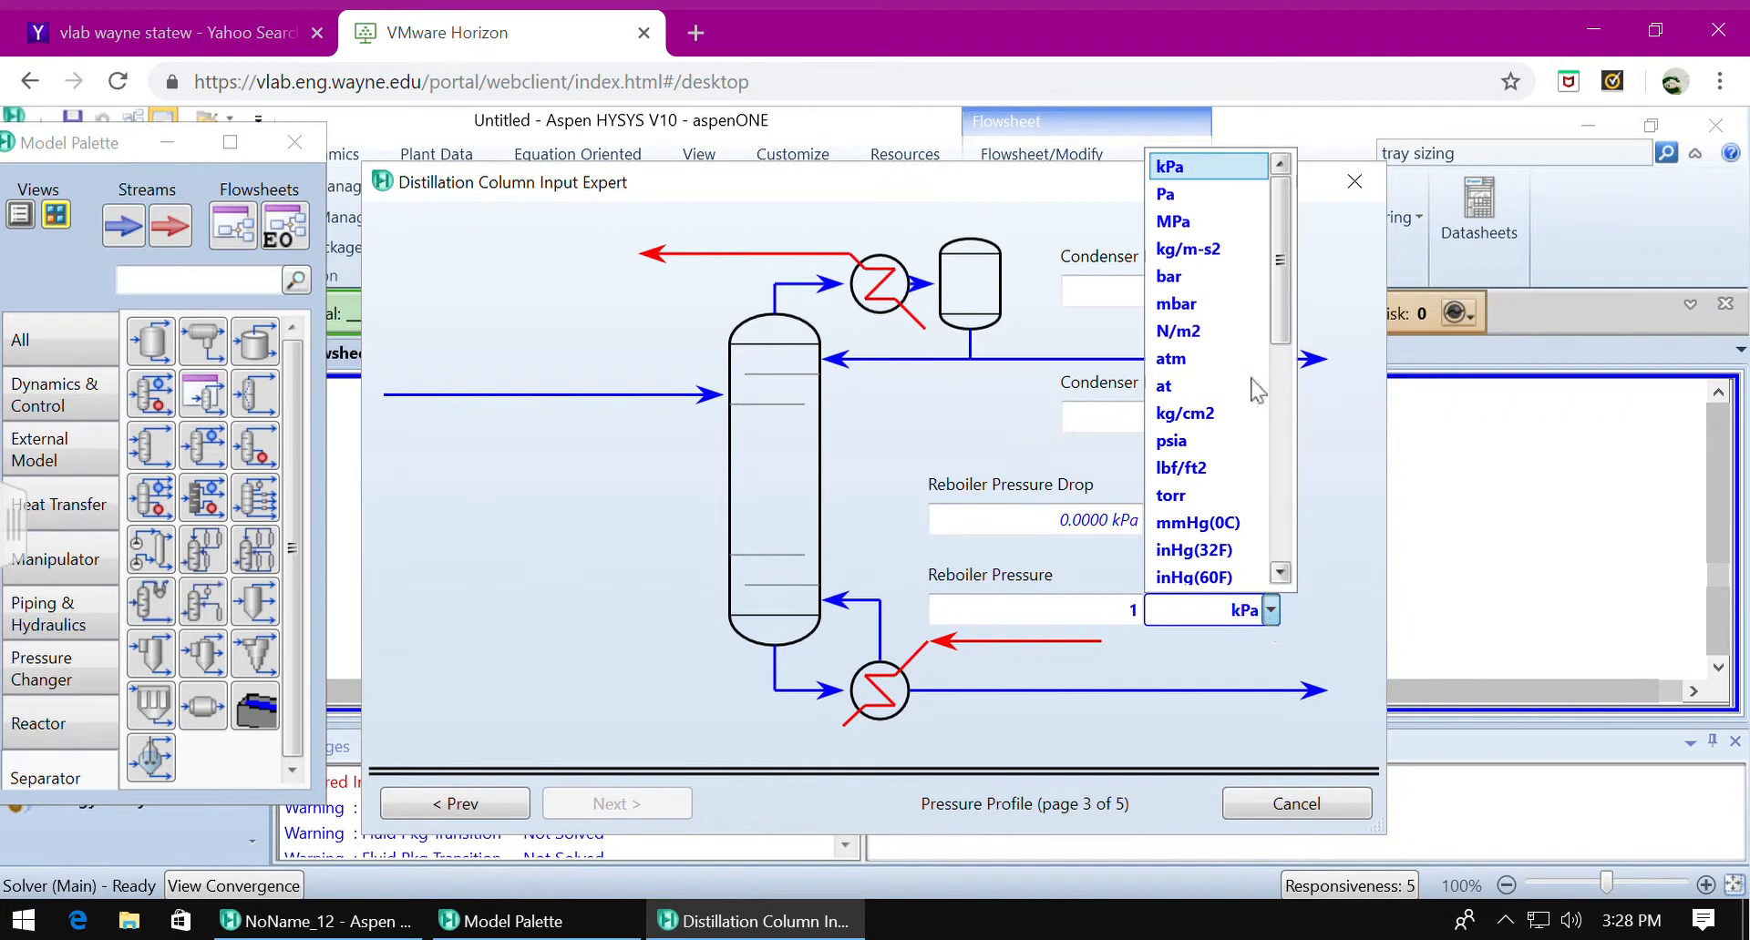
click(1207, 358)
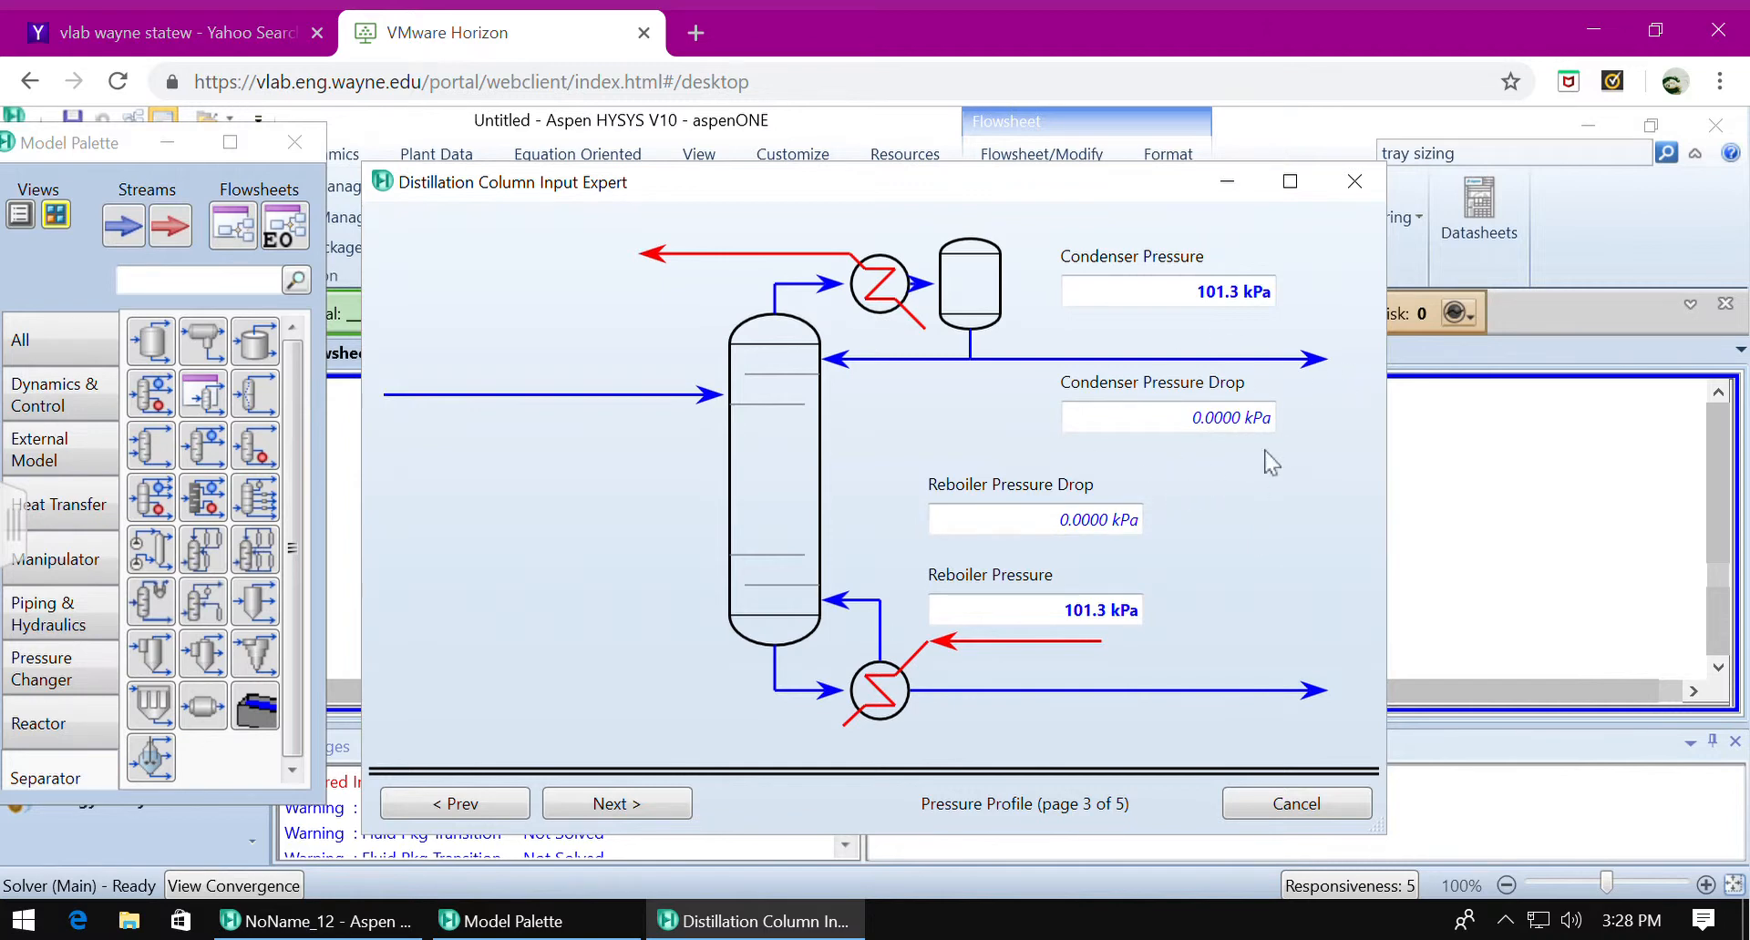
click(638, 809)
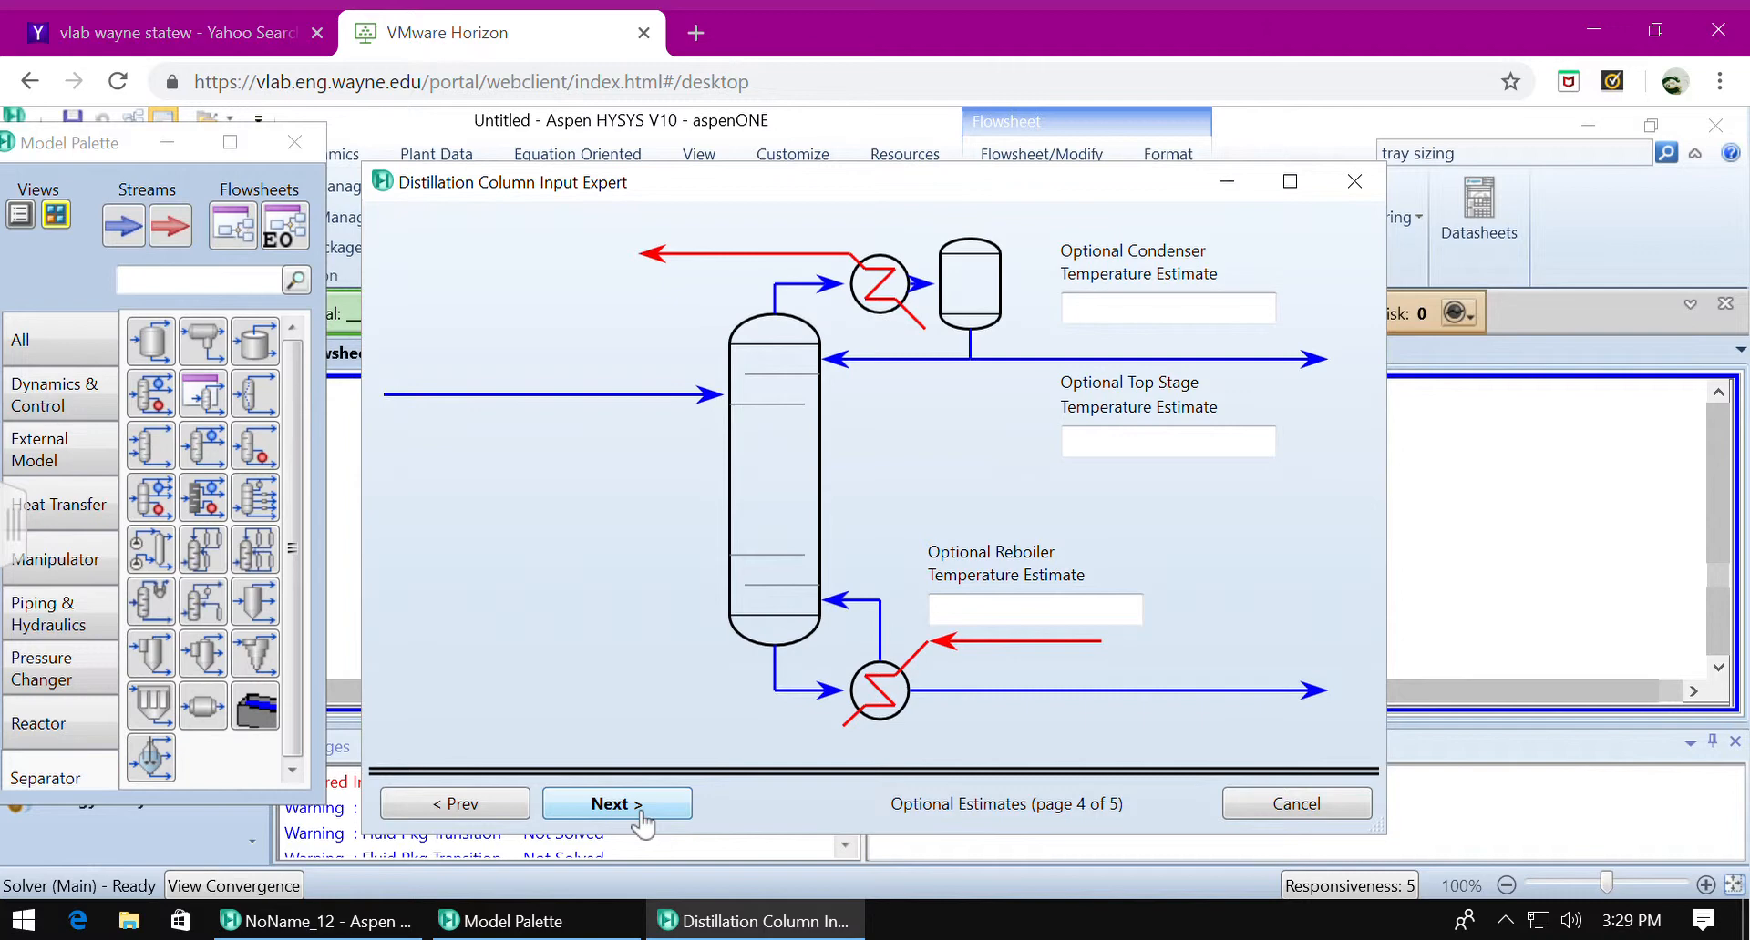
Leave the optional temperature estimates blank, set the reflux ratio to 2 on a molar flow basis, and complete the column setup.
click(638, 804)
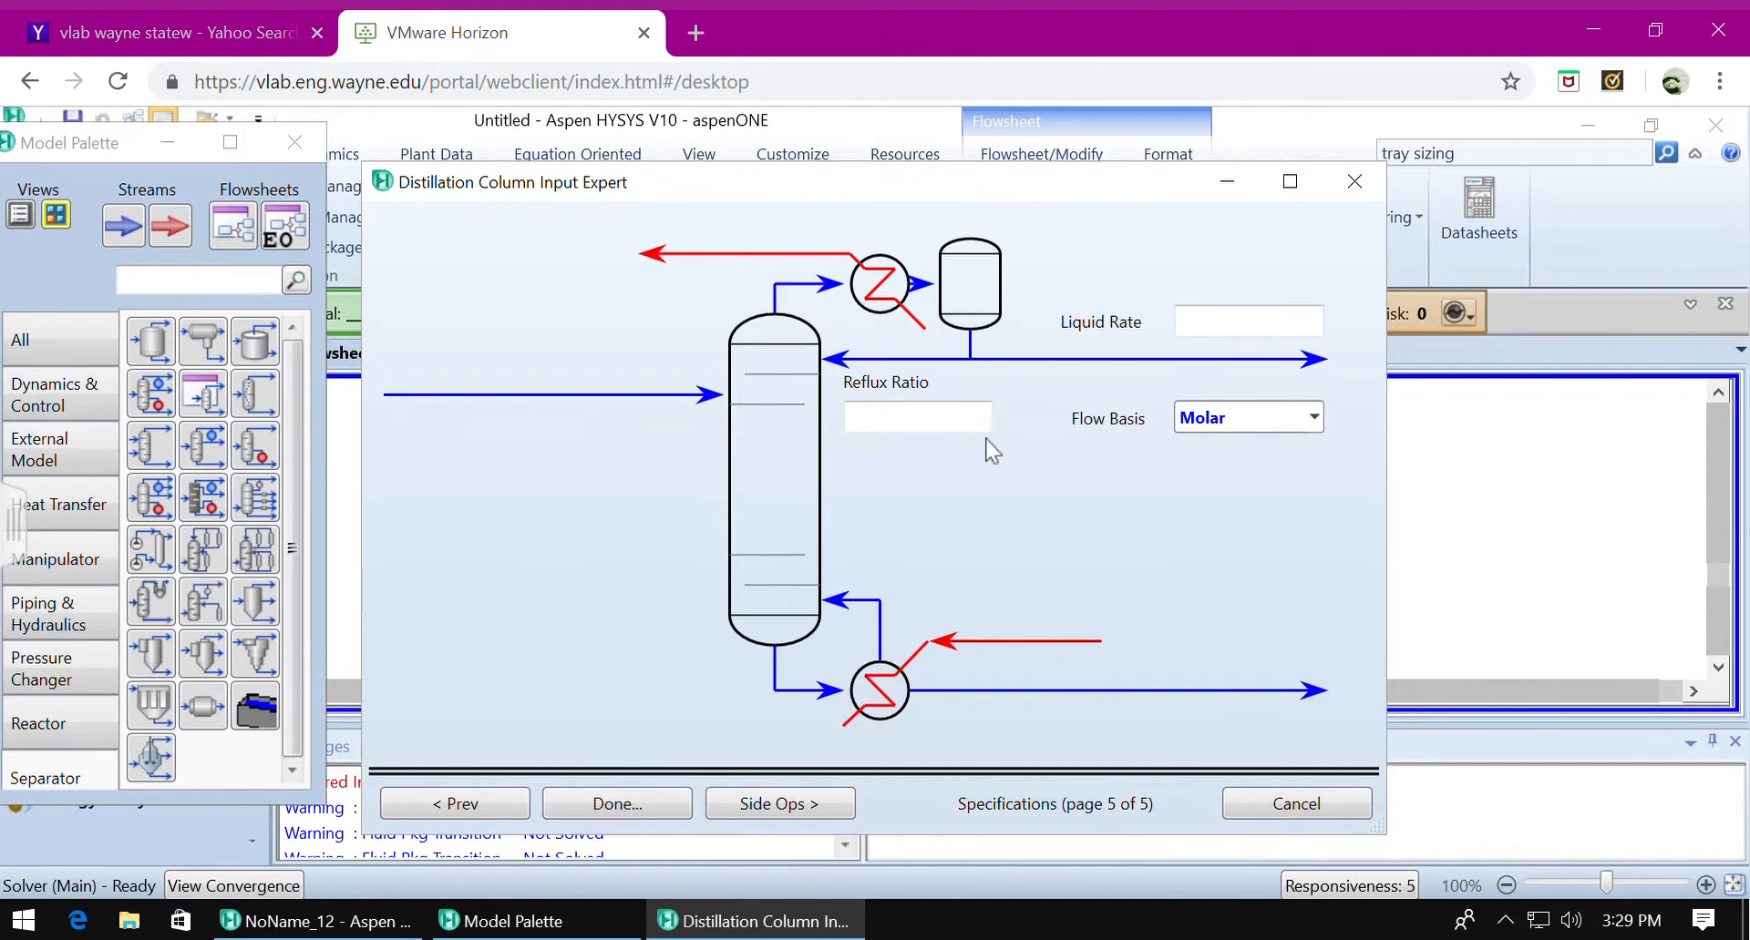
click(957, 429)
text(2)
click(1185, 373)
click(612, 812)
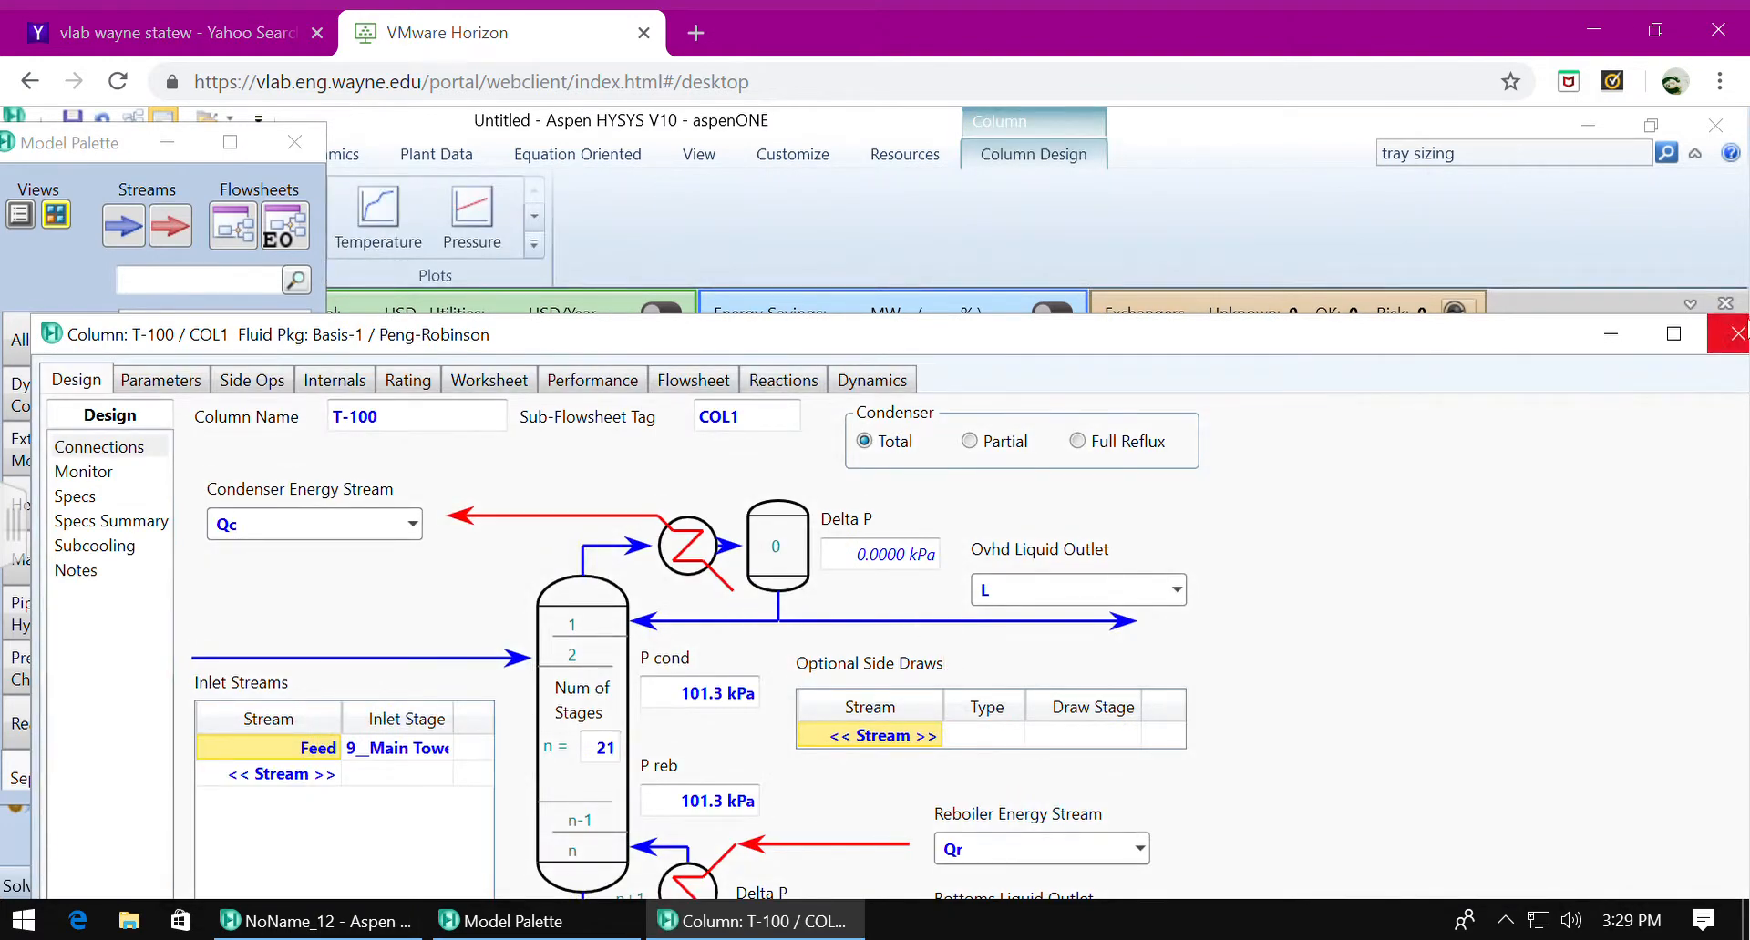
click(1673, 334)
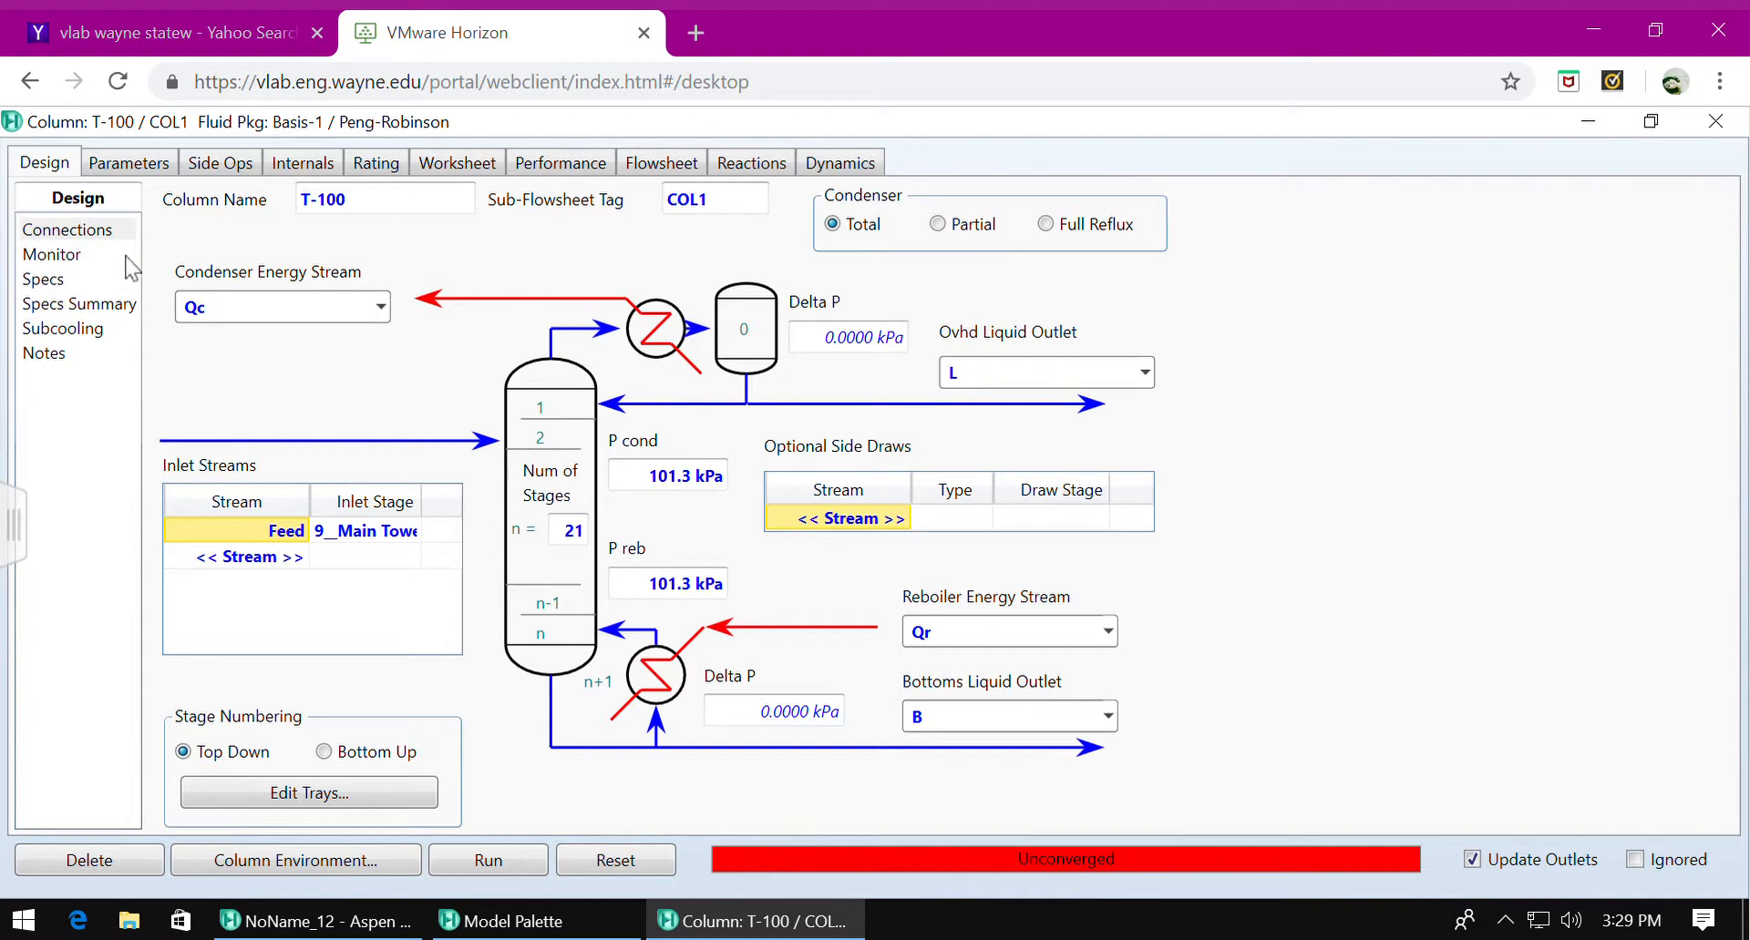
Specify a distillate rate of 61.90 kgmole/h in the column monitor and run the column.
click(80, 260)
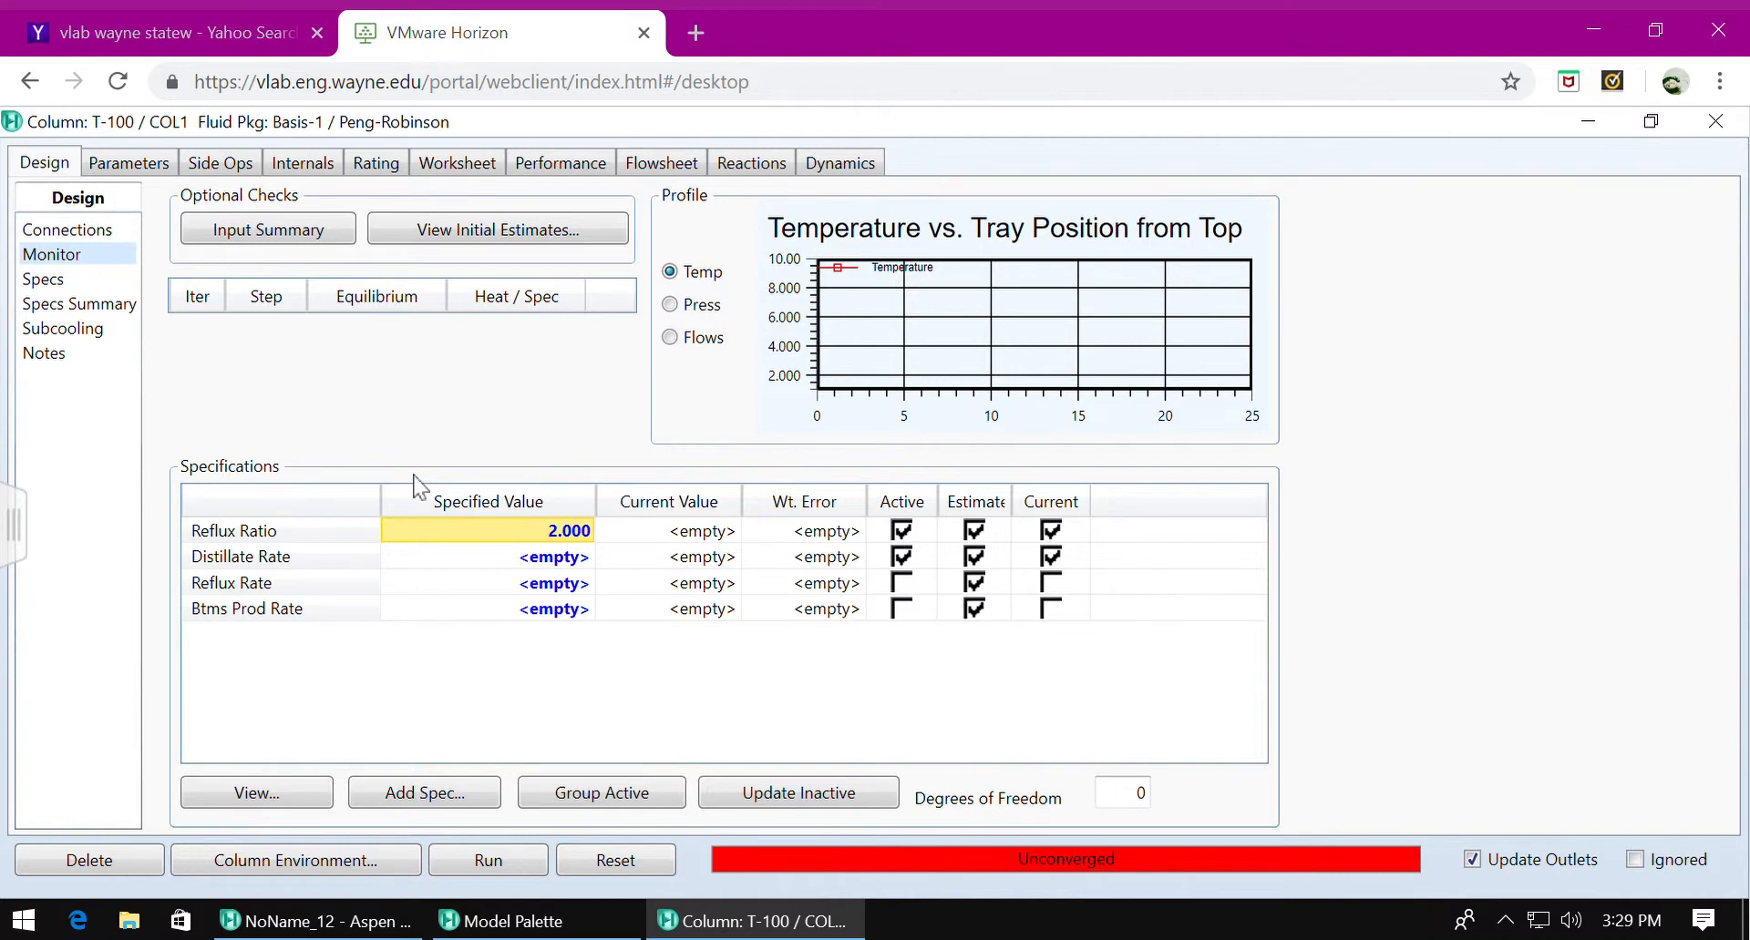
click(557, 564)
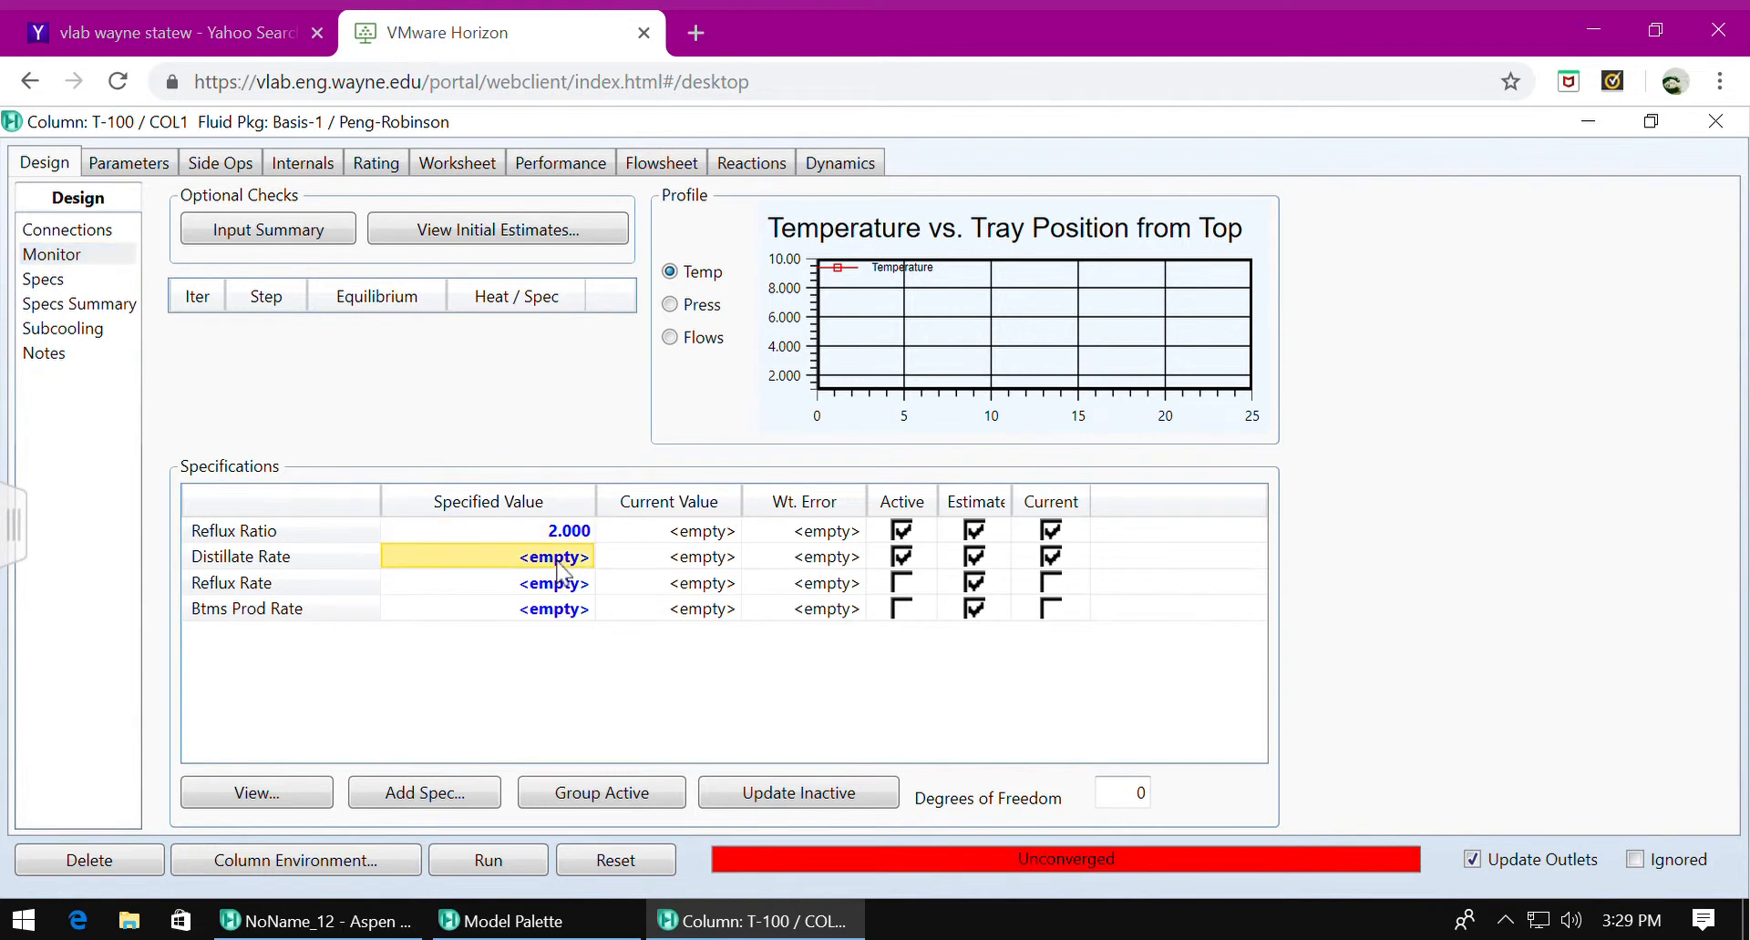
text(61)
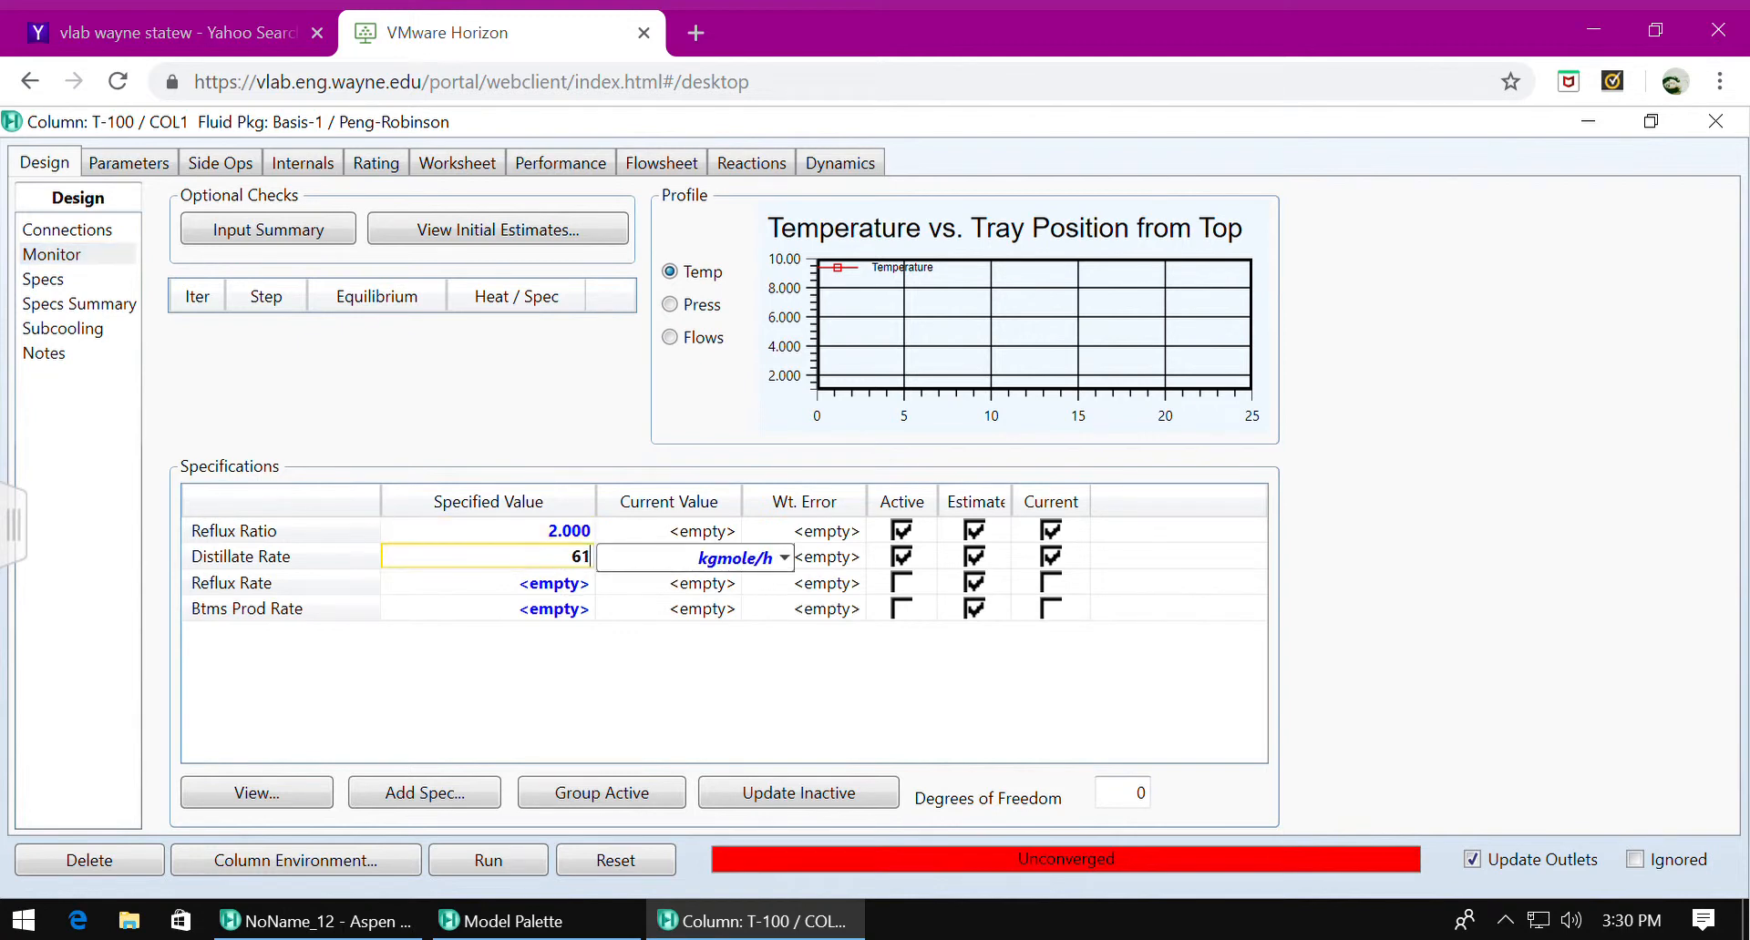
text(.90)
key(Return)
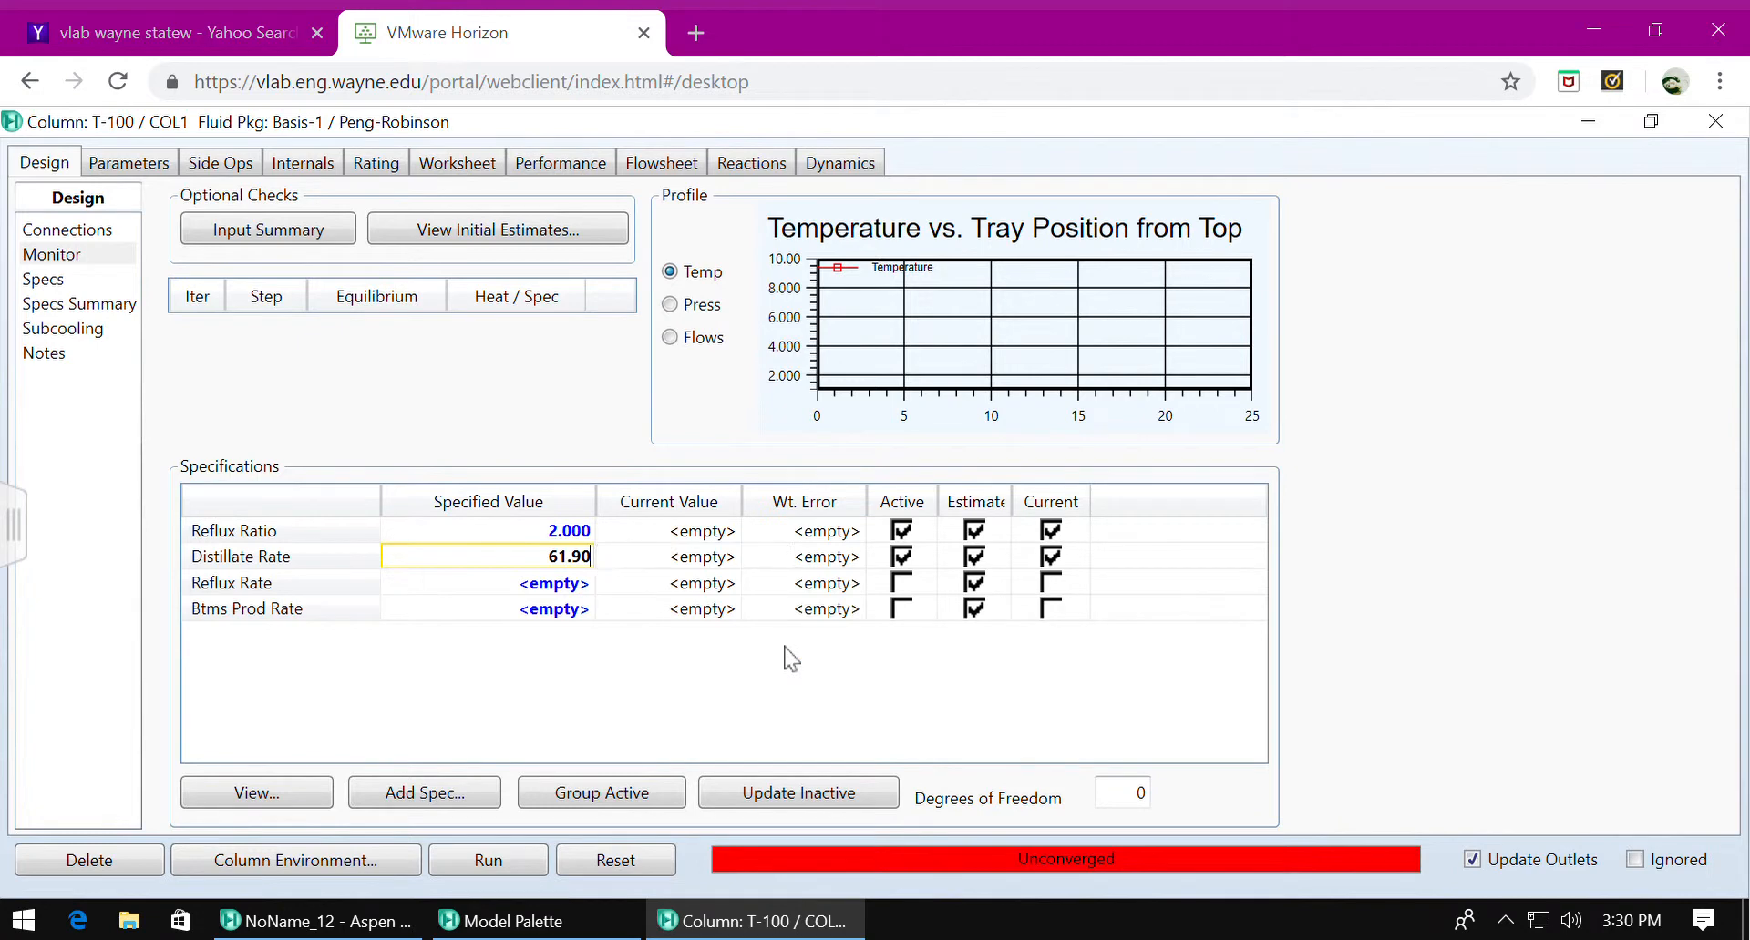
click(504, 867)
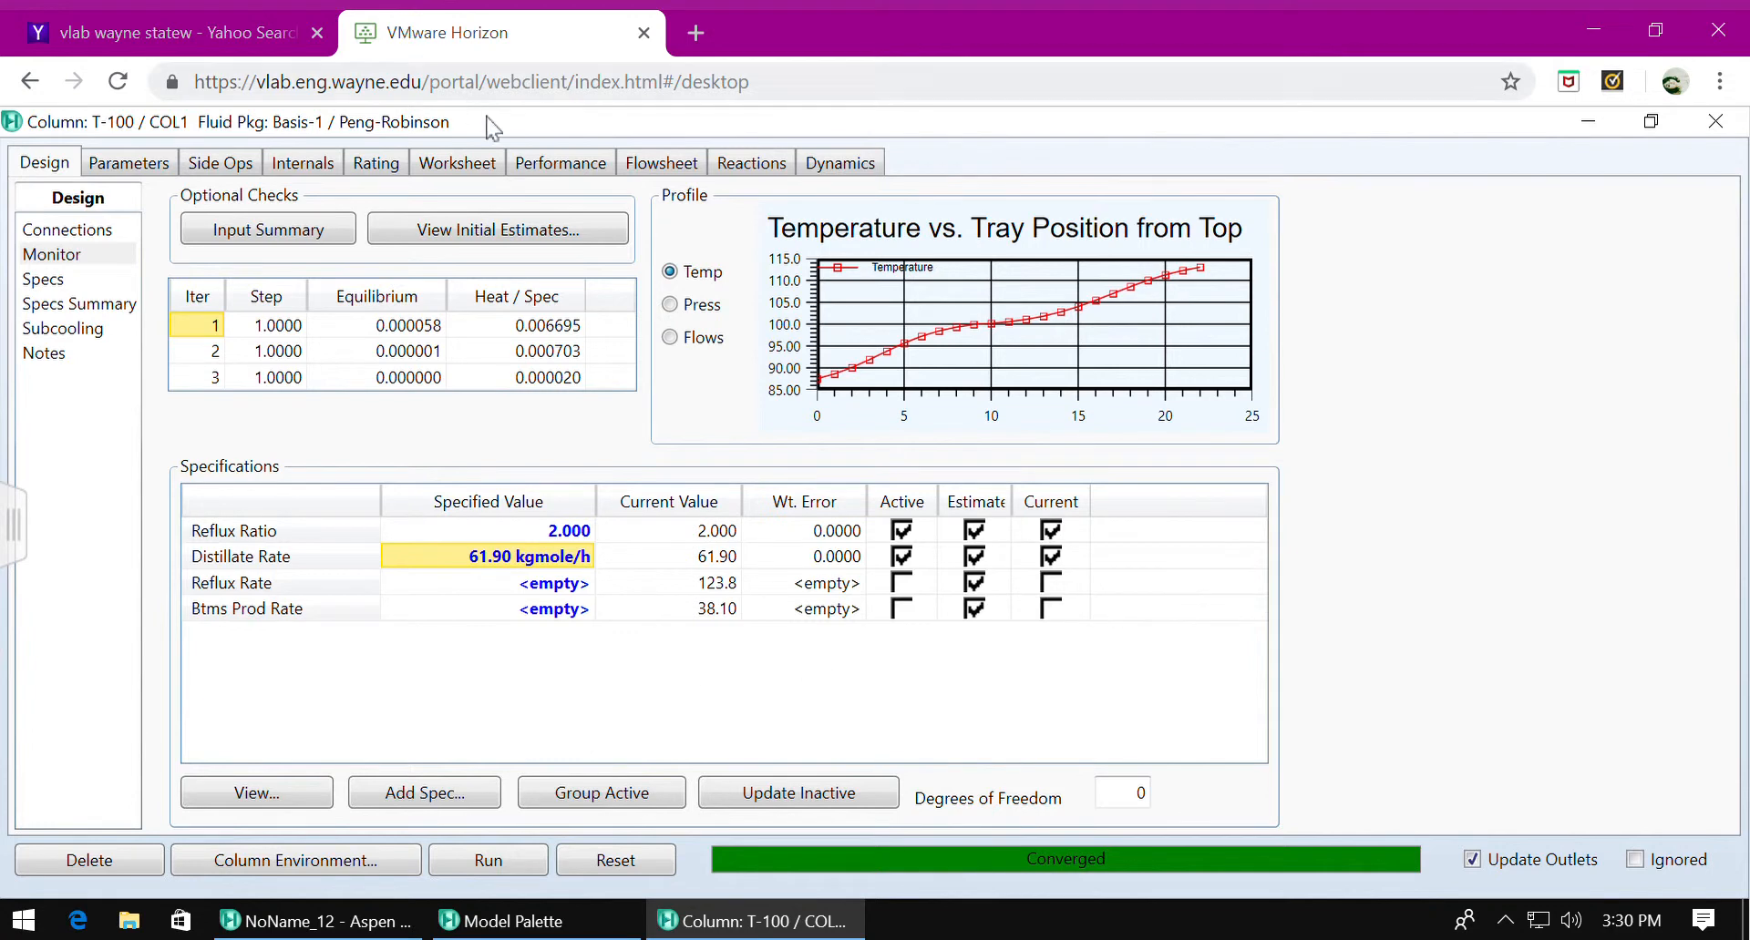
Review the conditions and compositions of the Feed, L and B streams in the column worksheet.
click(471, 169)
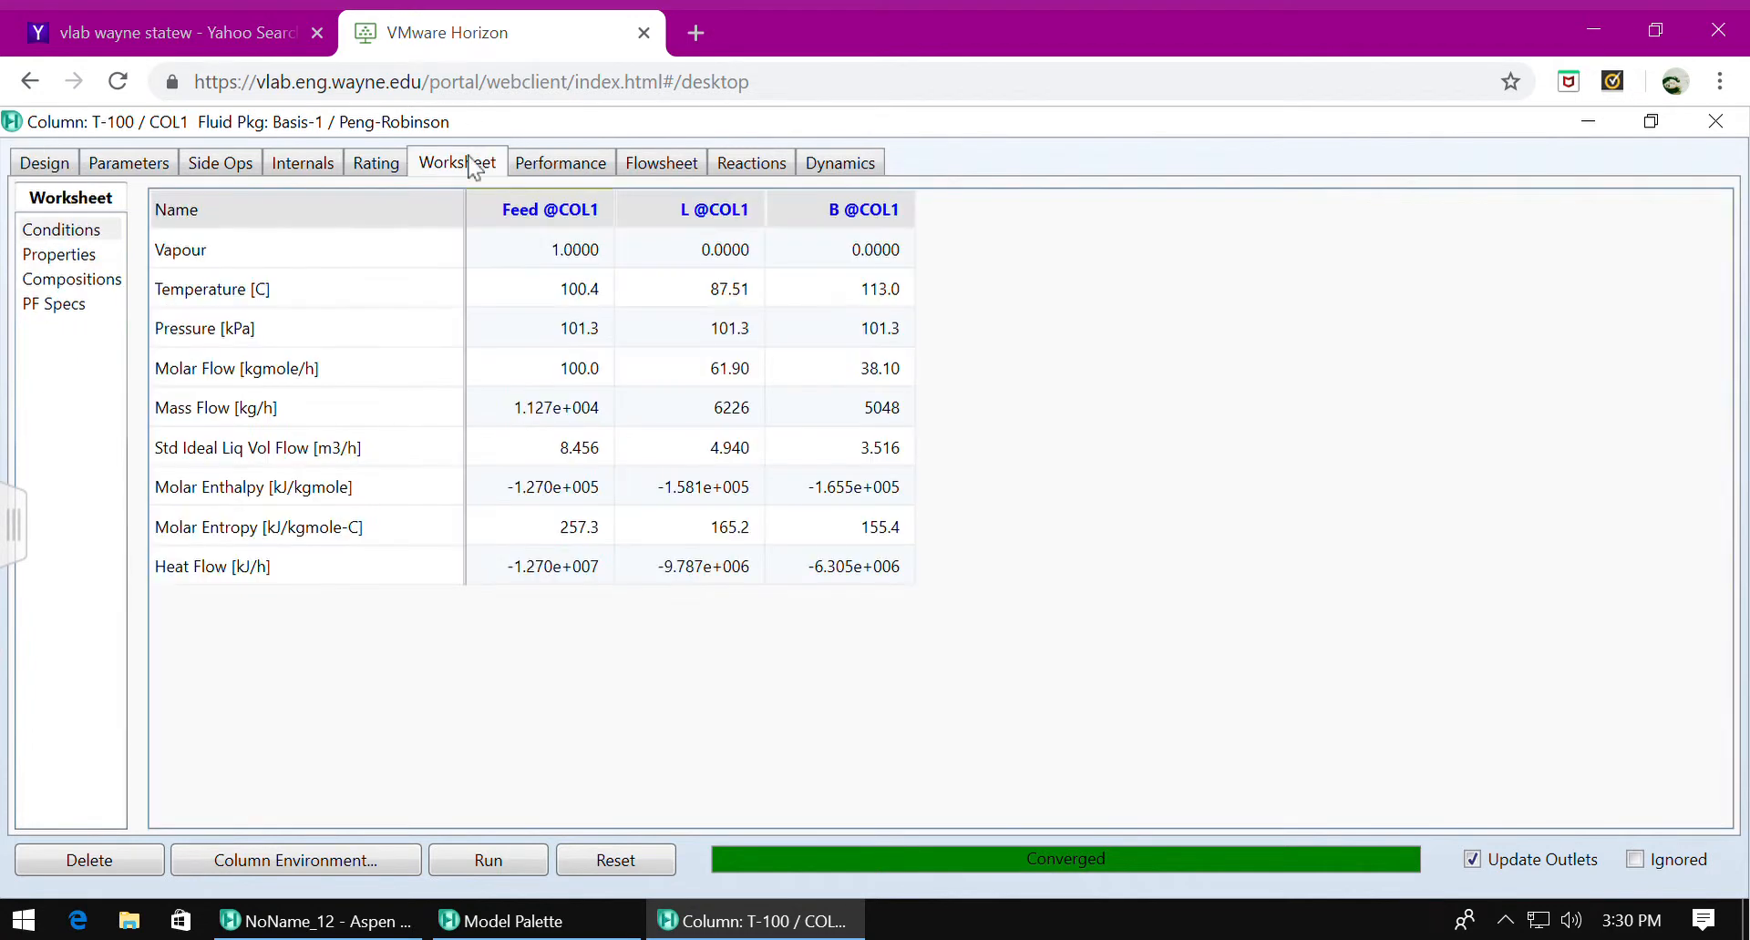
click(74, 290)
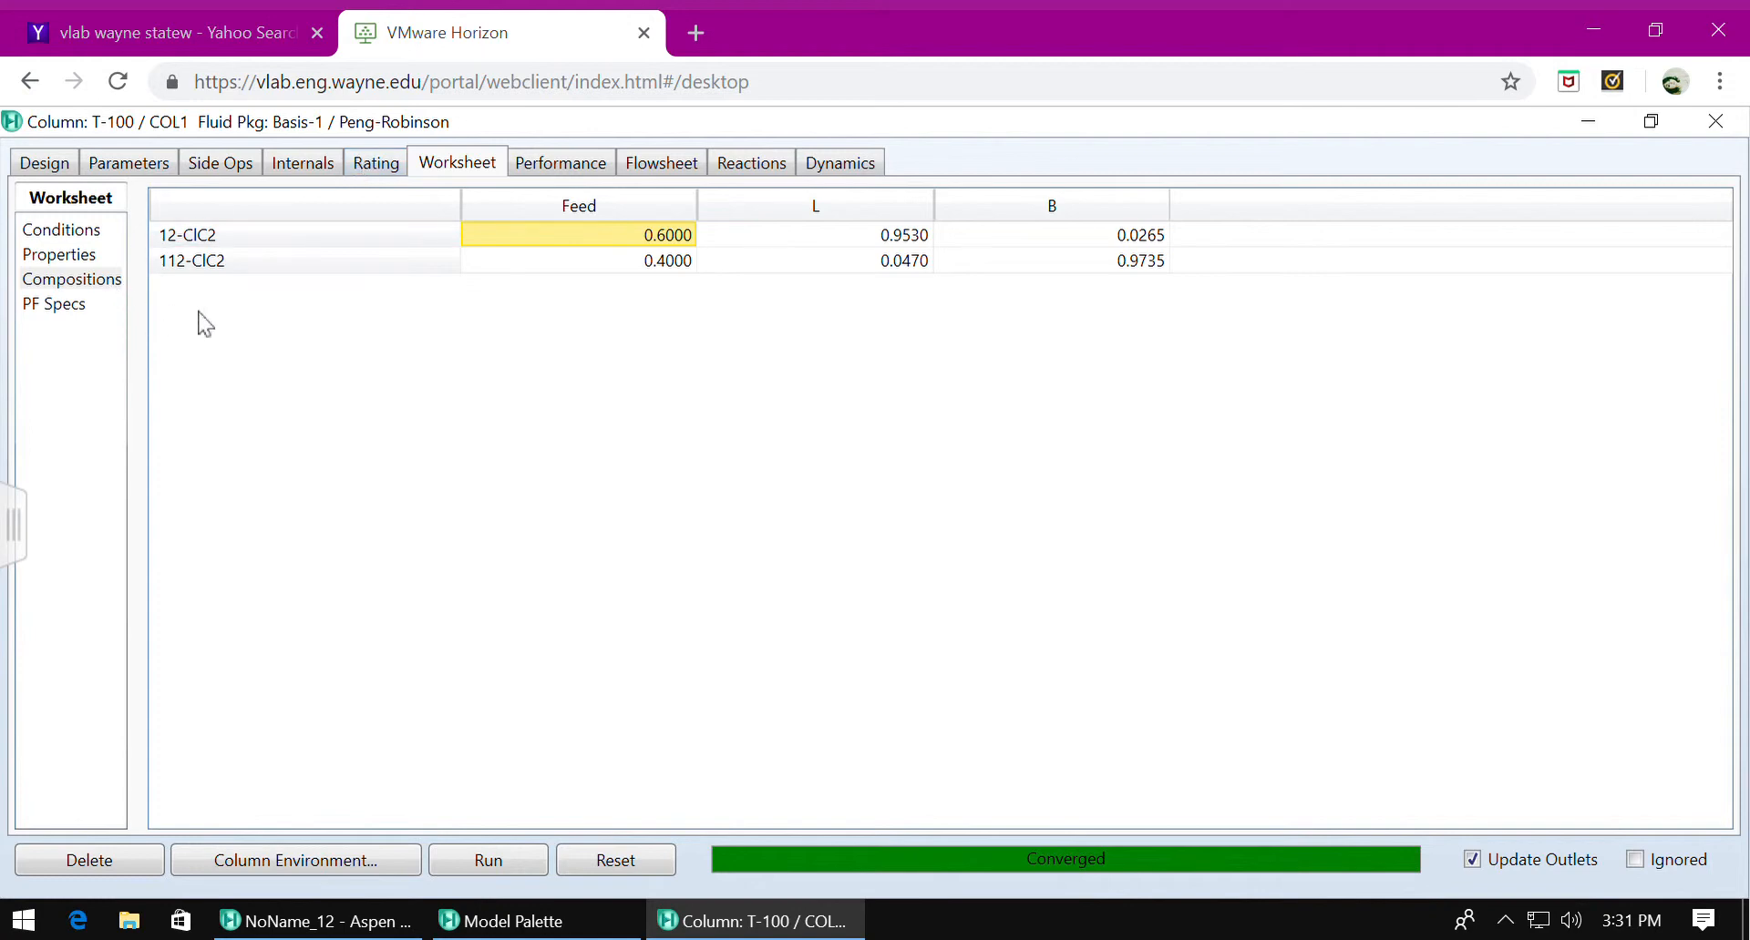
click(48, 165)
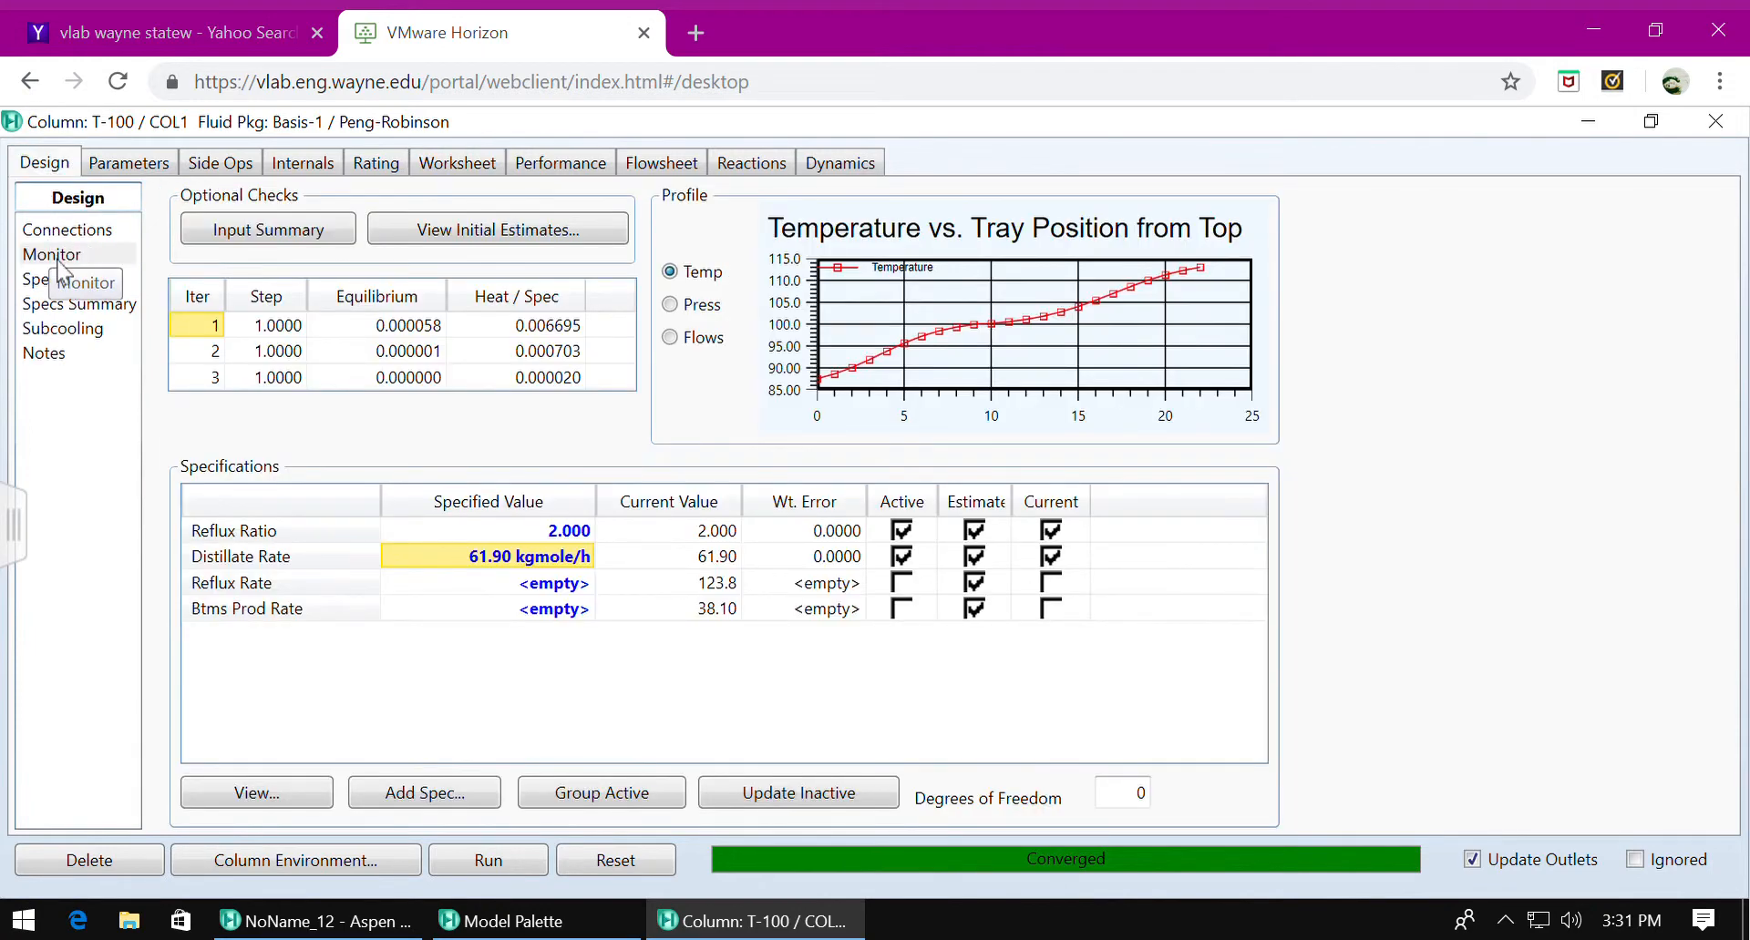
View the K-value versus tray position graph for all trays, and close the graph and the column window.
click(561, 166)
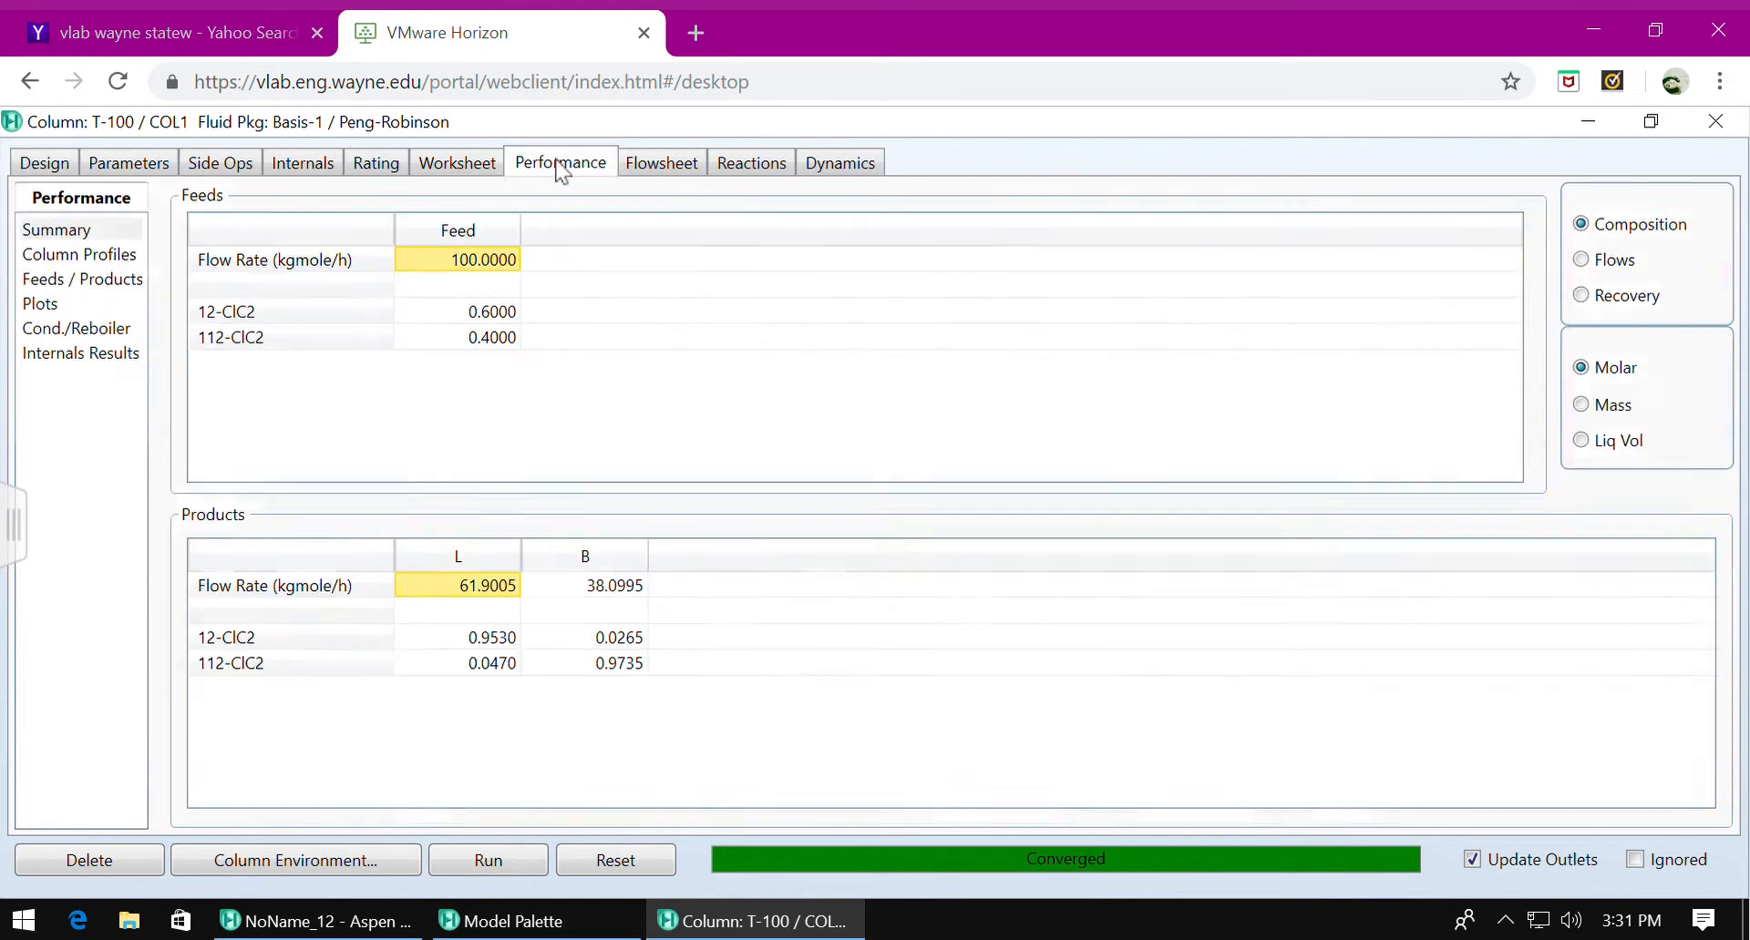
click(40, 307)
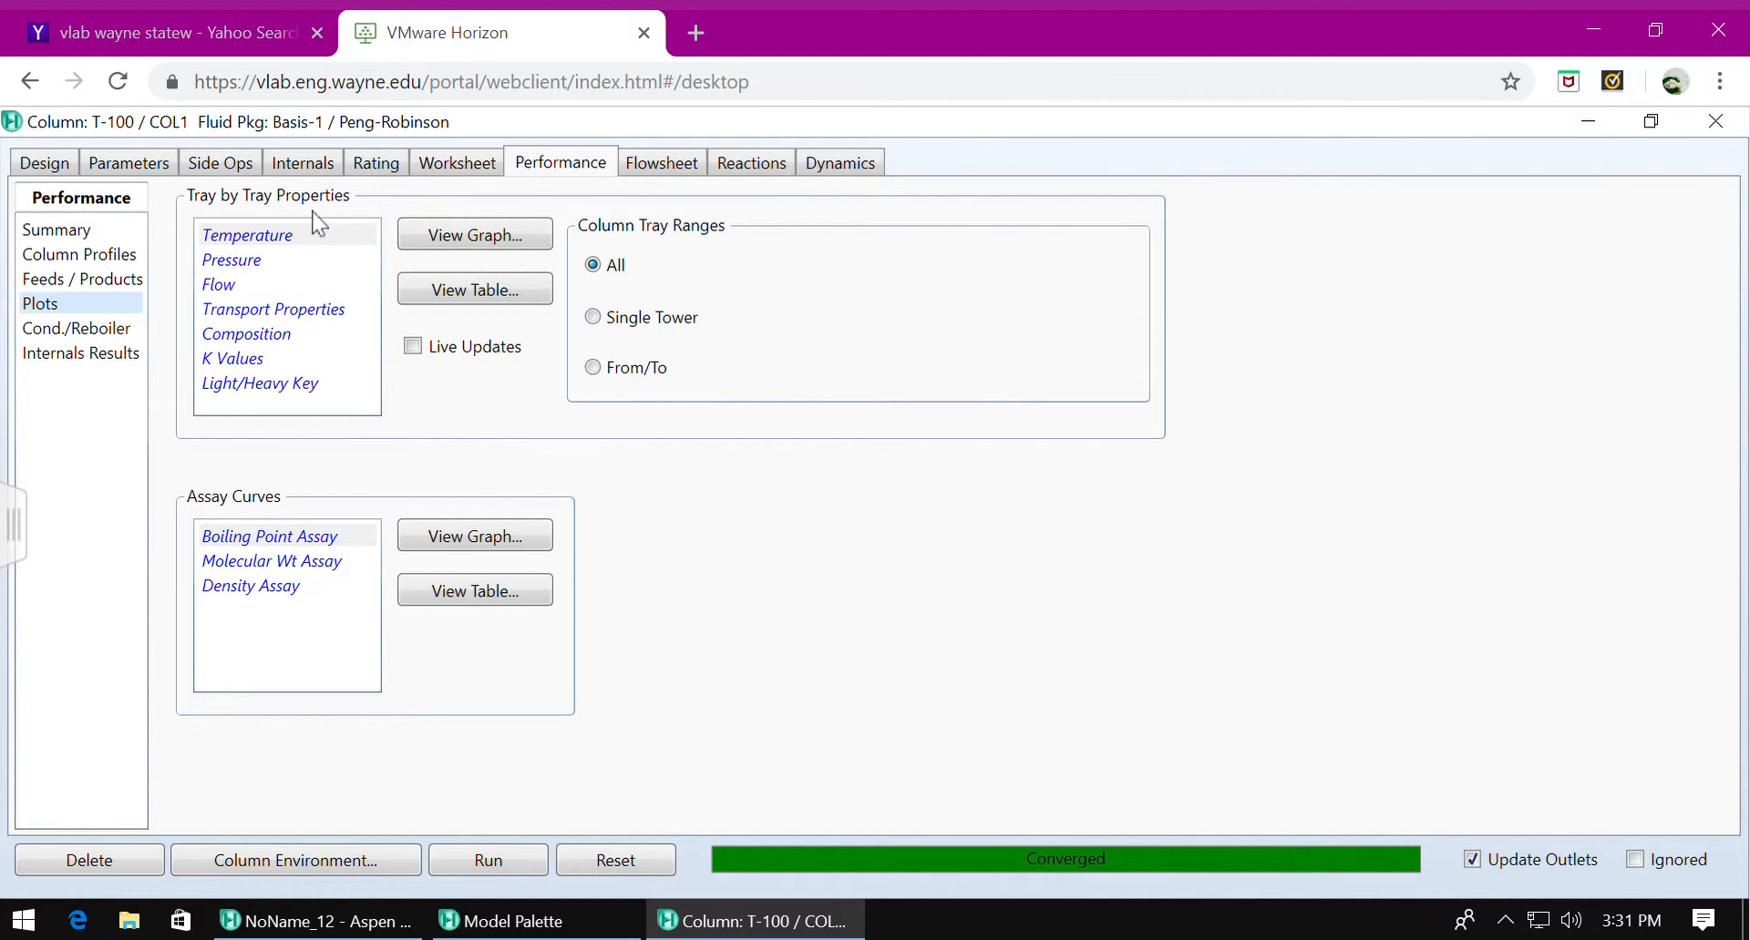
click(260, 361)
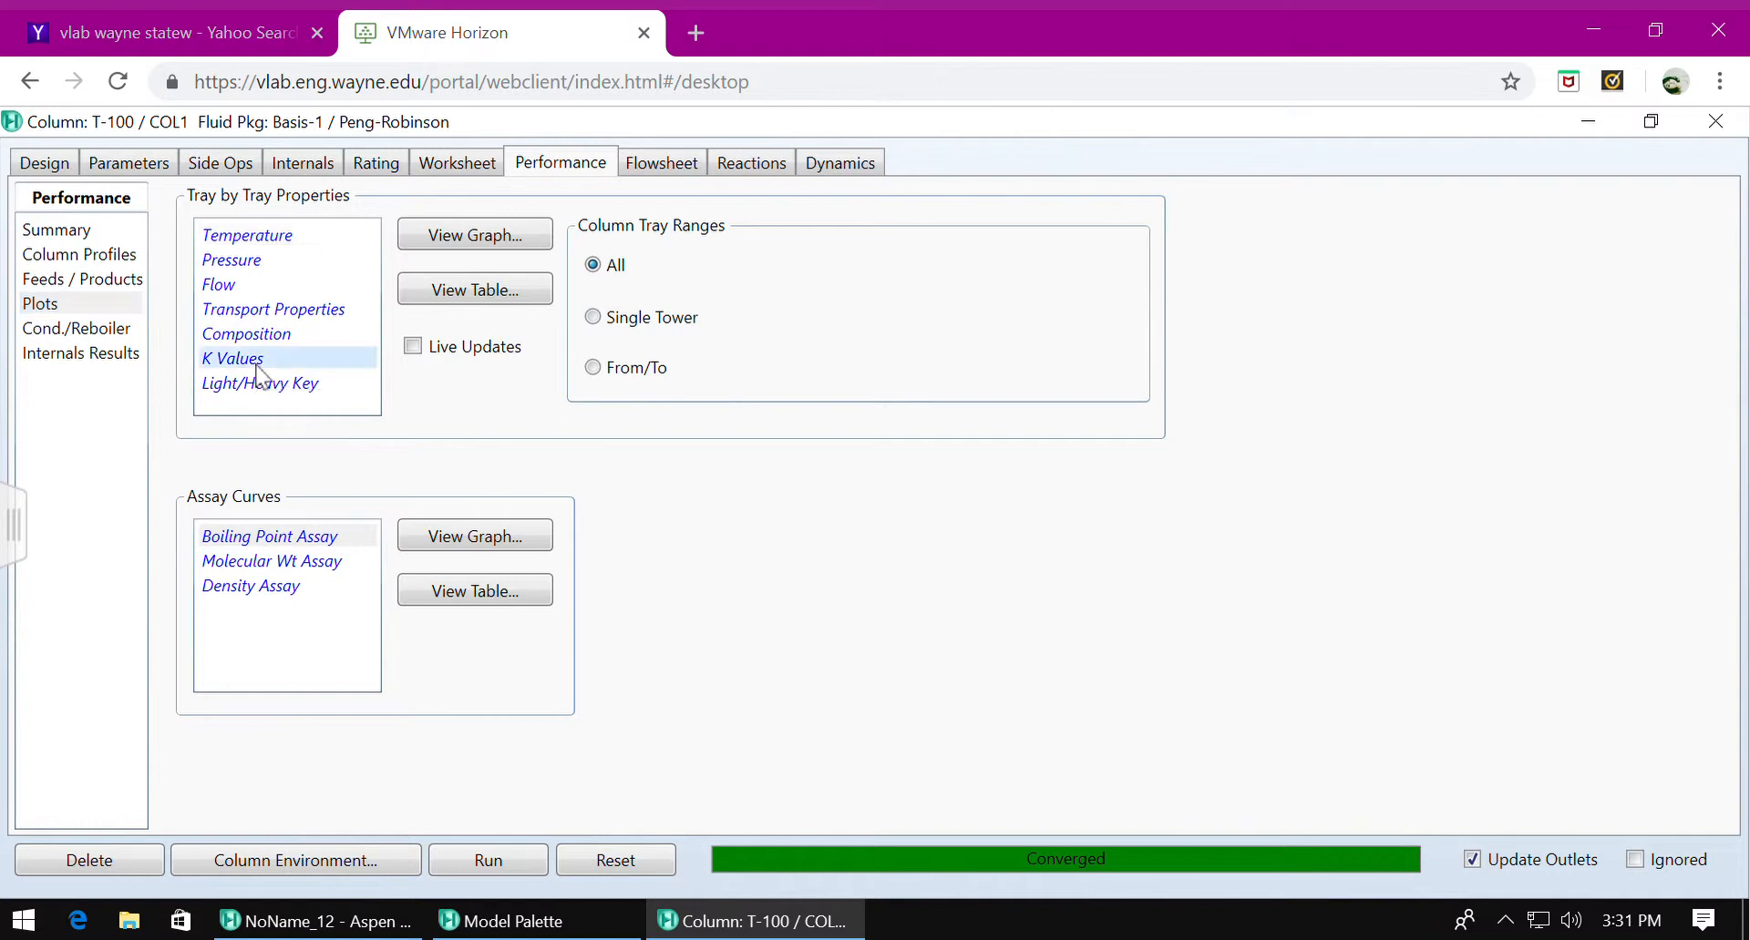
click(444, 238)
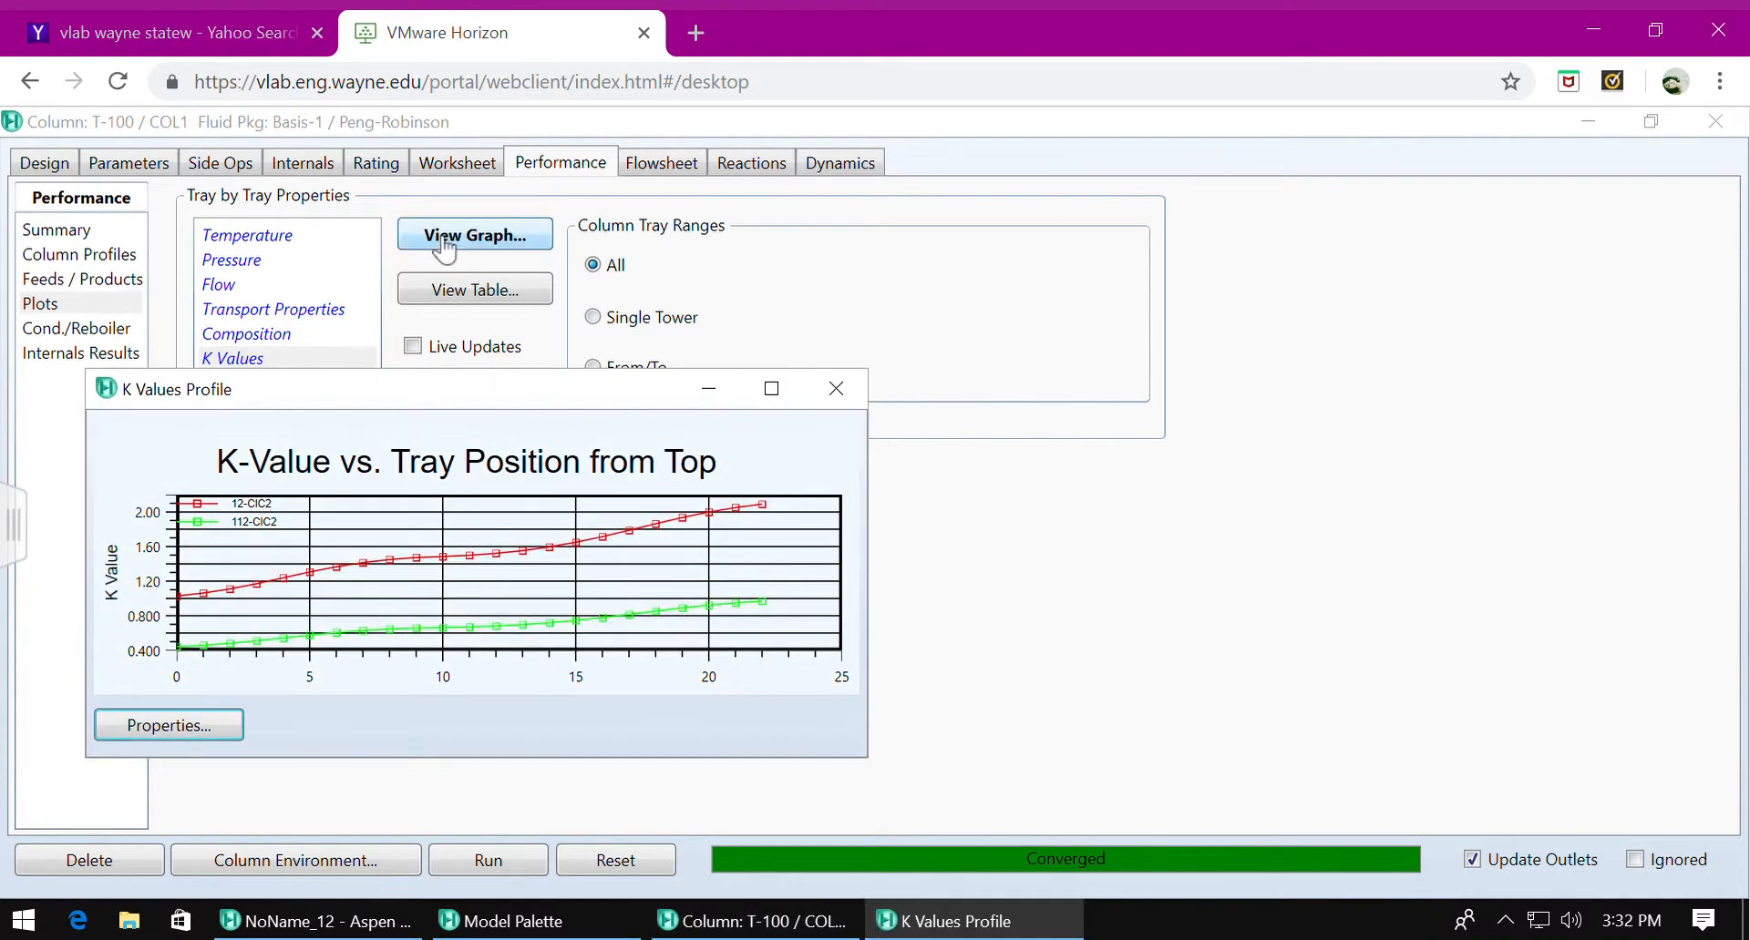
drag(594, 398, 911, 220)
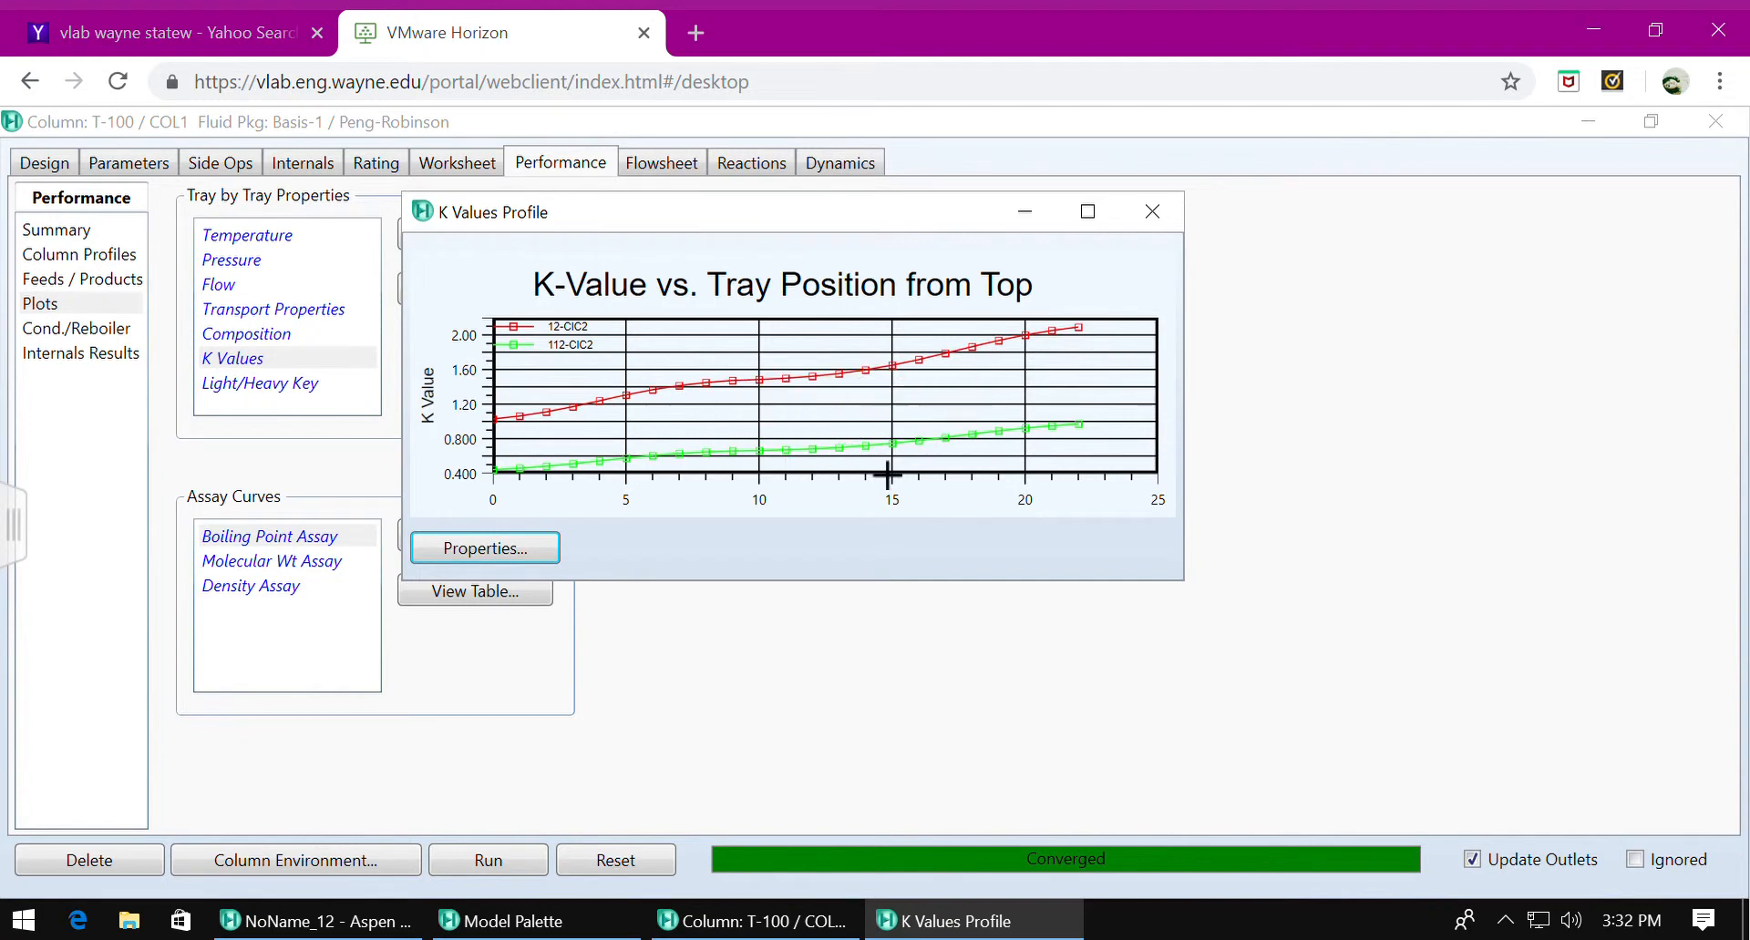
mouse_move(1074, 452)
mouse_move(753, 472)
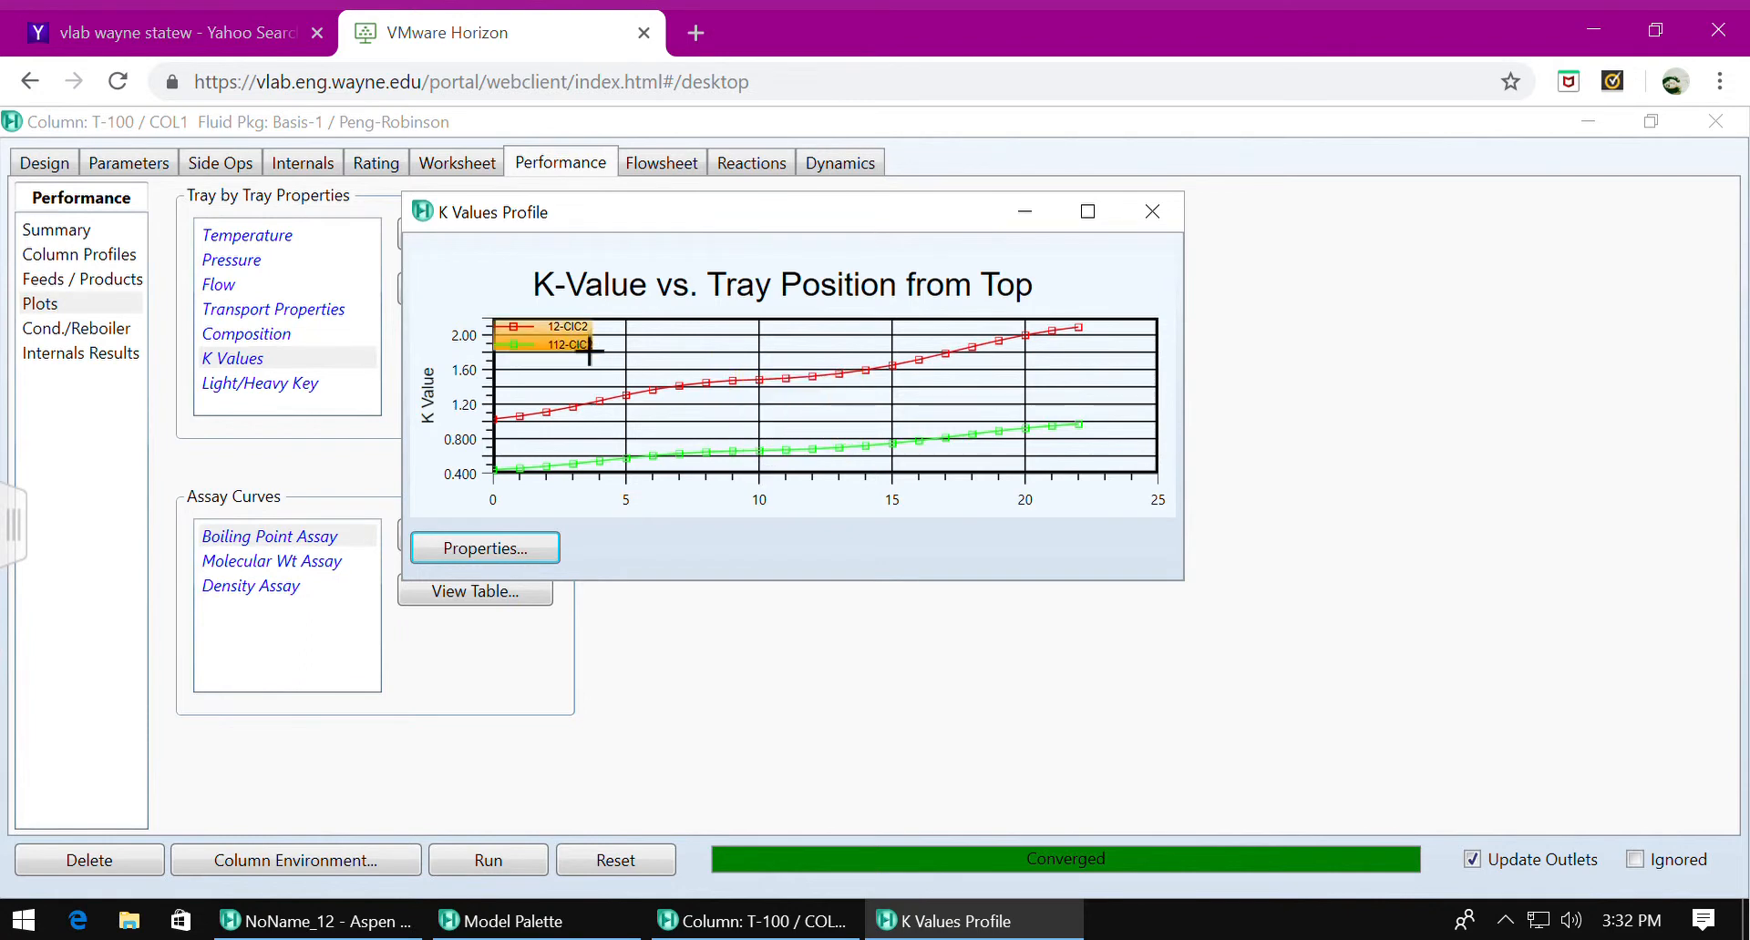
click(1166, 228)
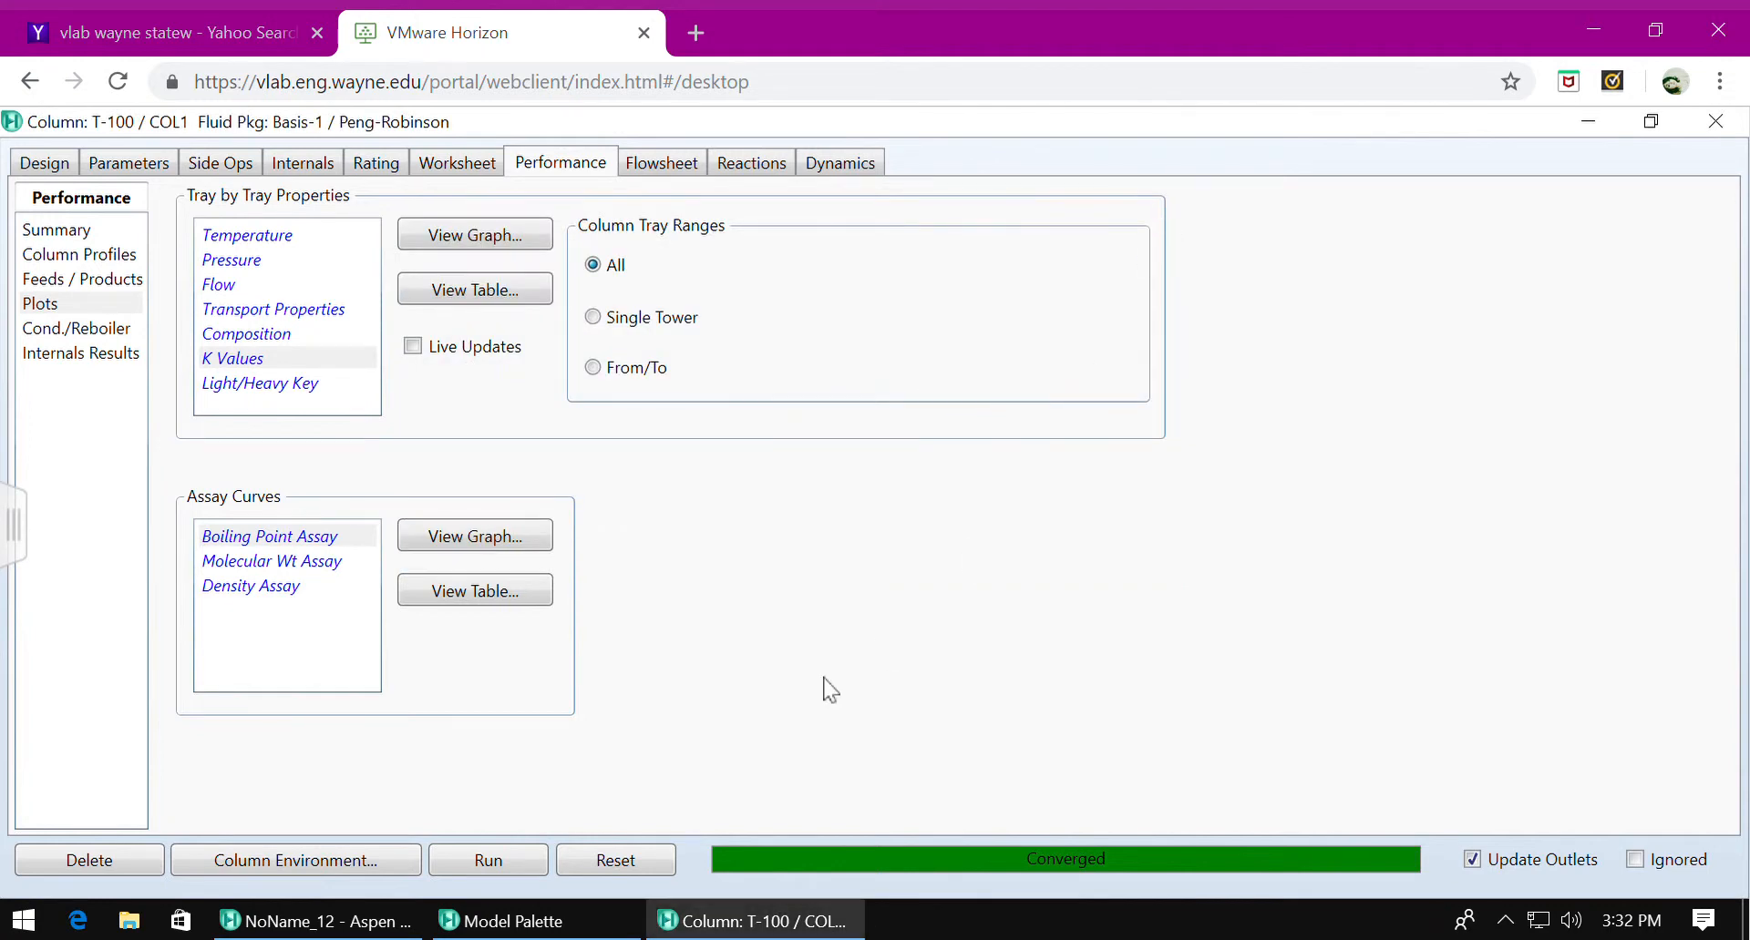
click(1742, 132)
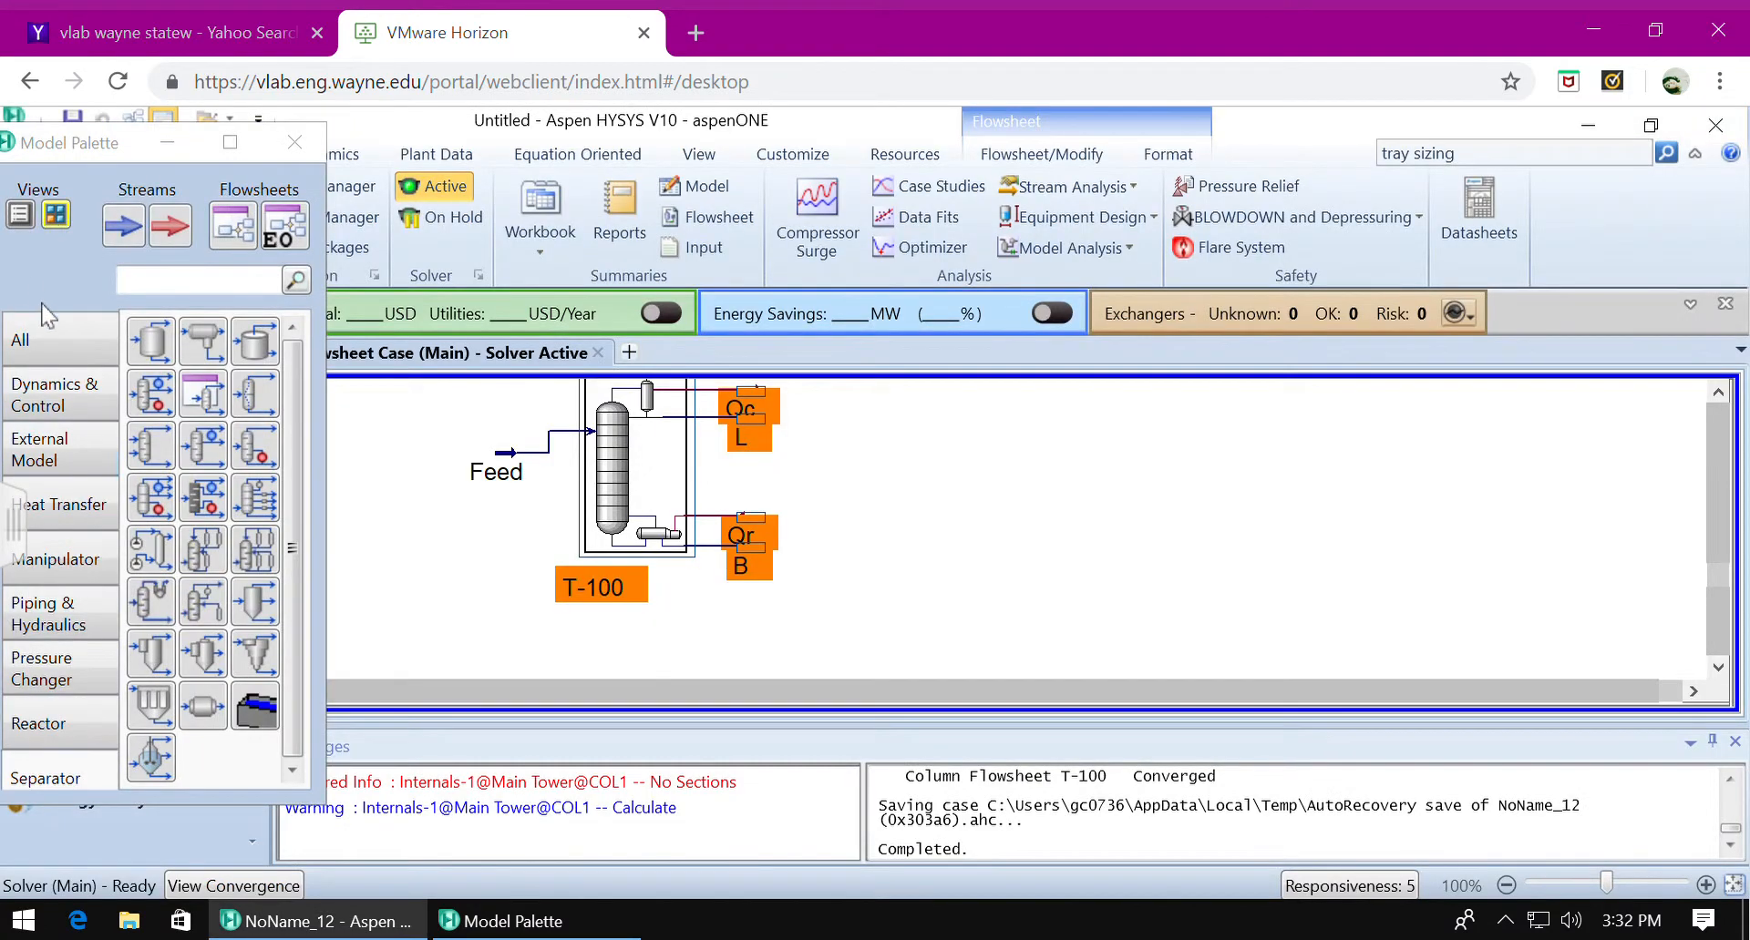
Place an Equilibrium Plots operation on the flowsheet beside column T-100 and open it.
click(59, 356)
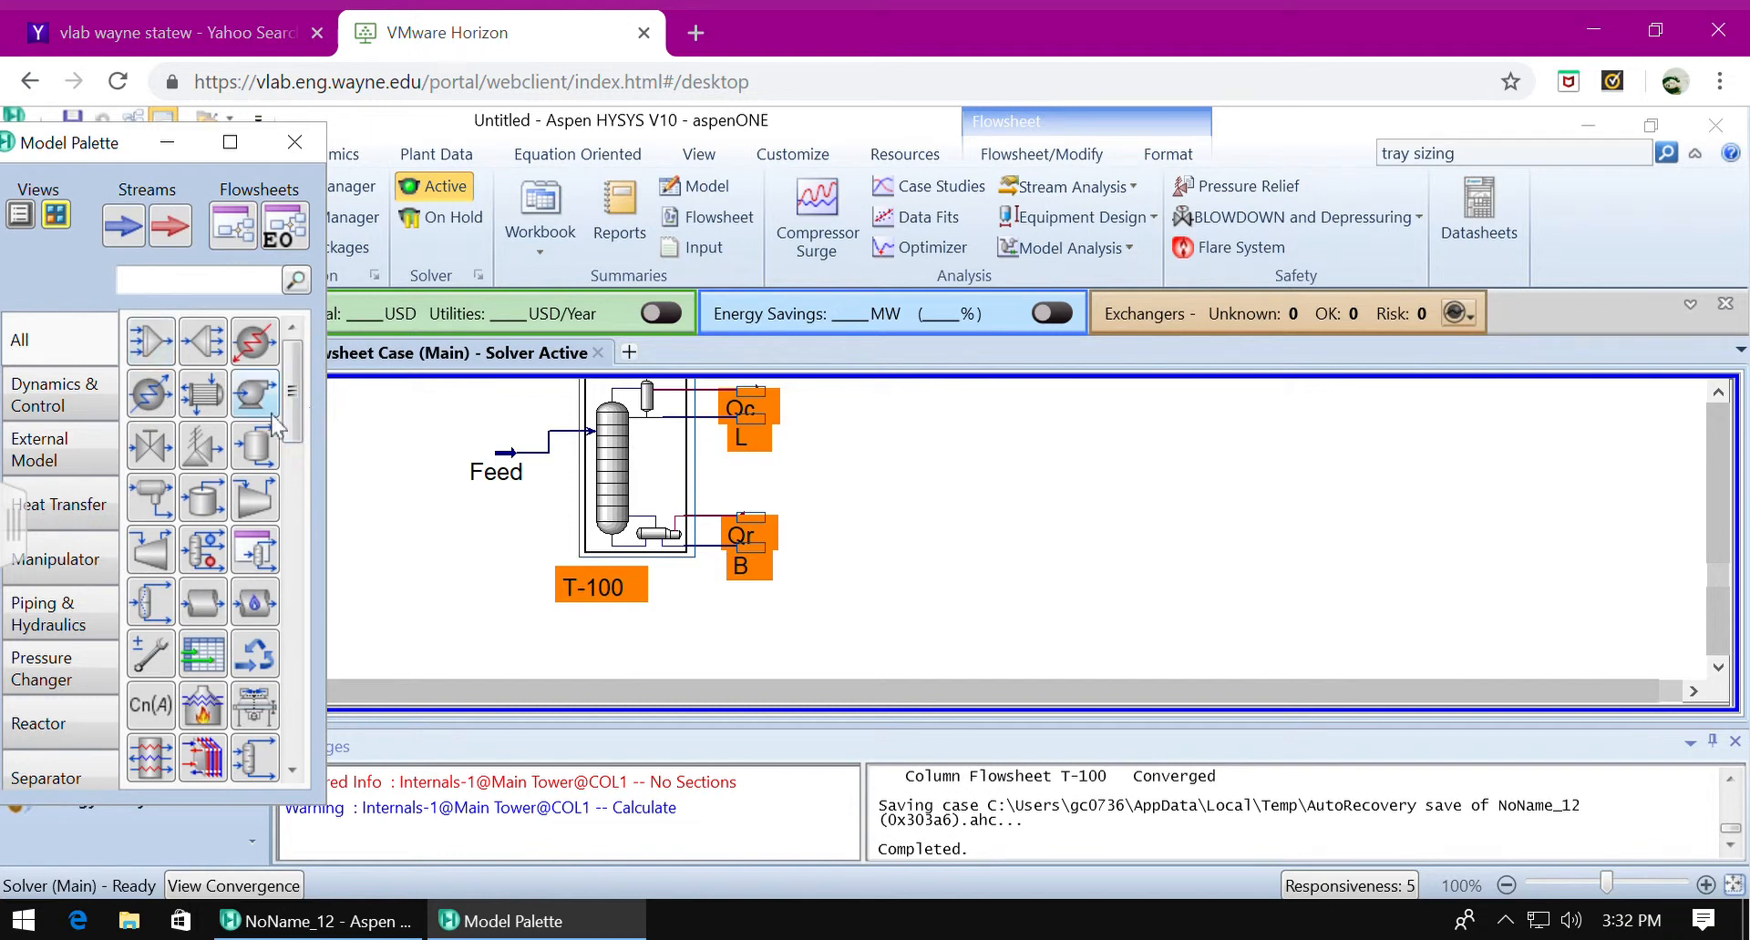
drag(299, 416, 294, 763)
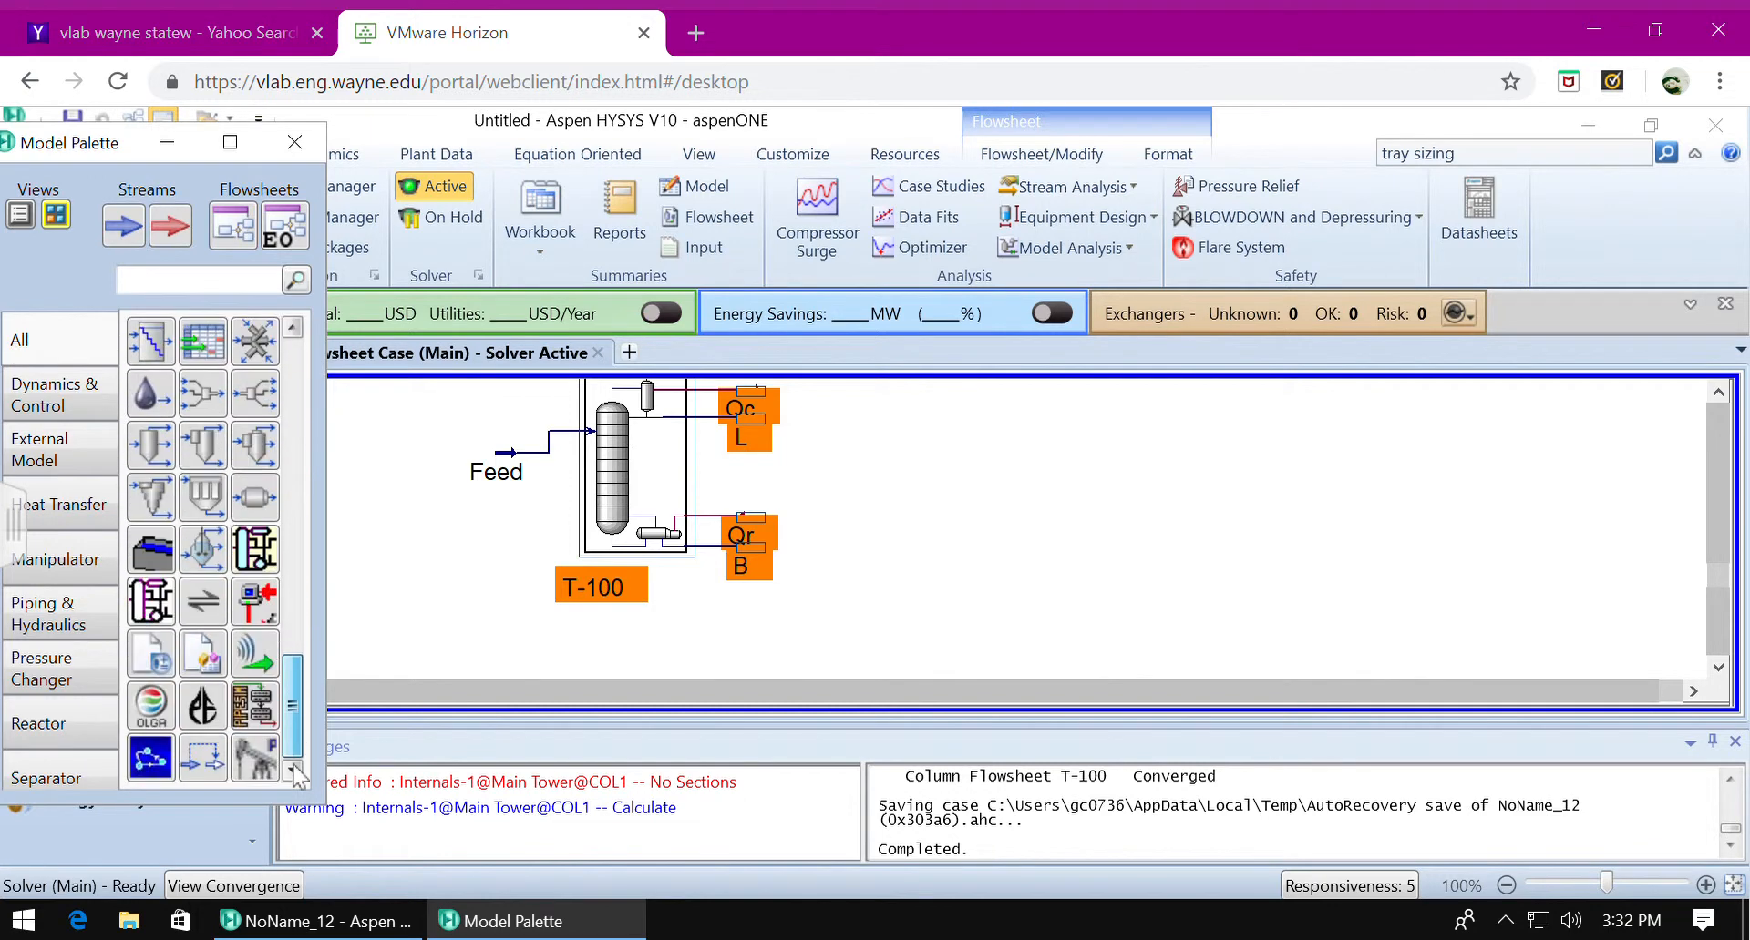
click(216, 594)
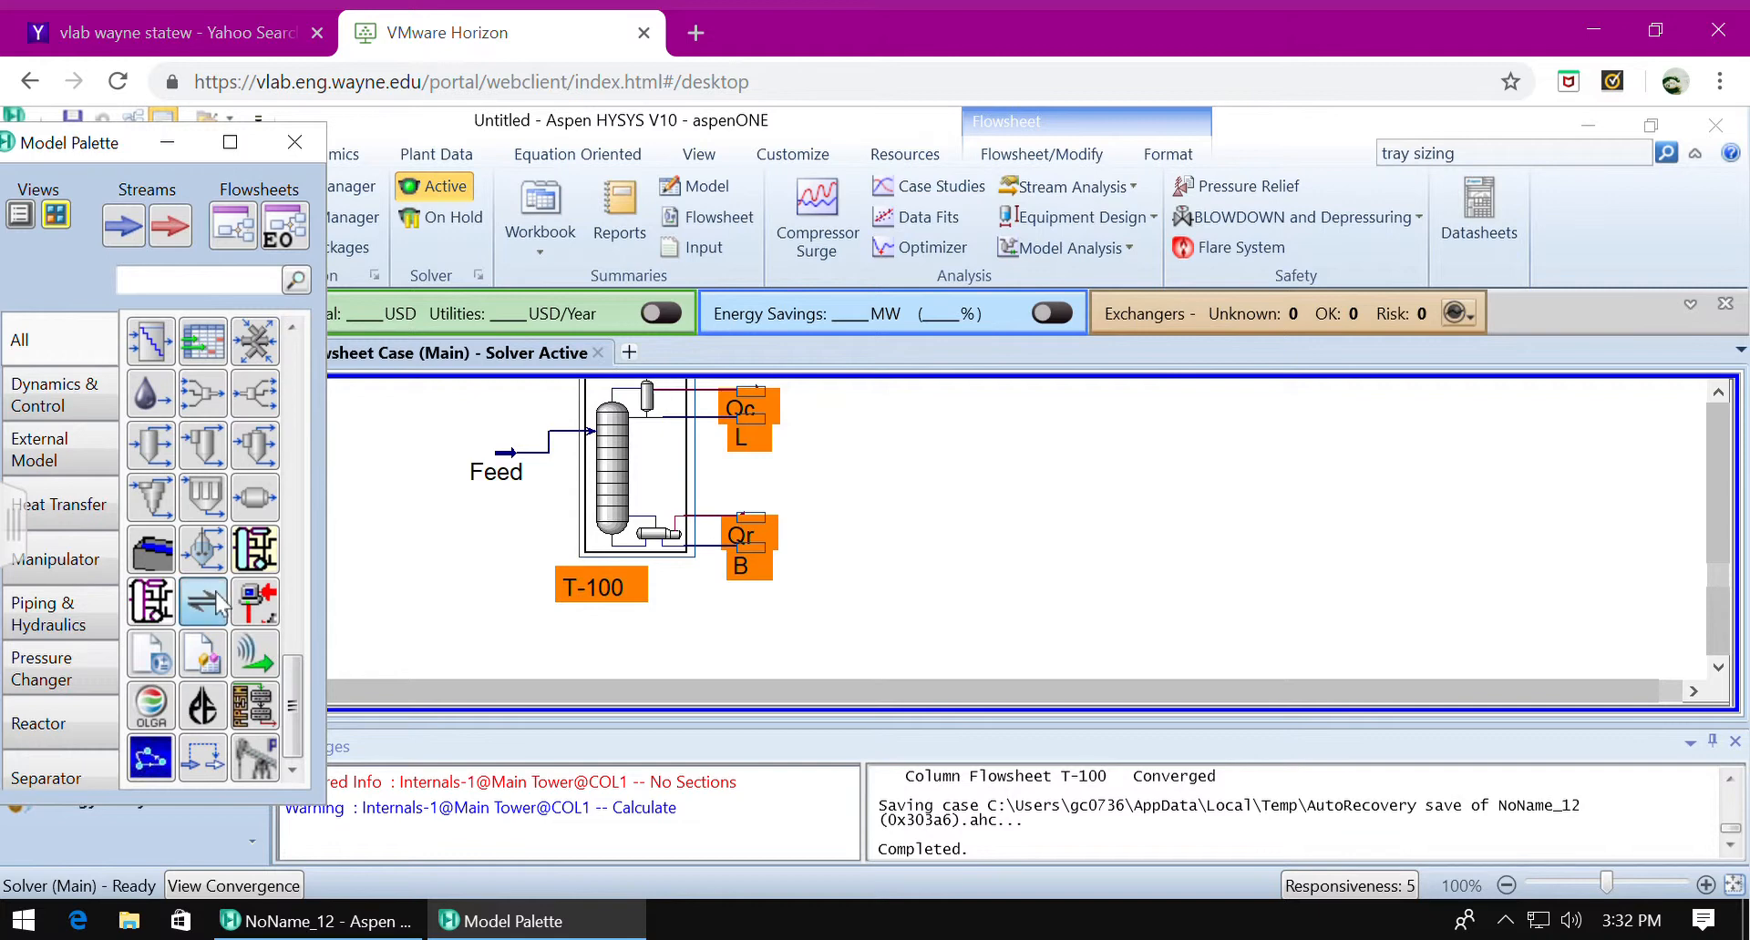
click(941, 518)
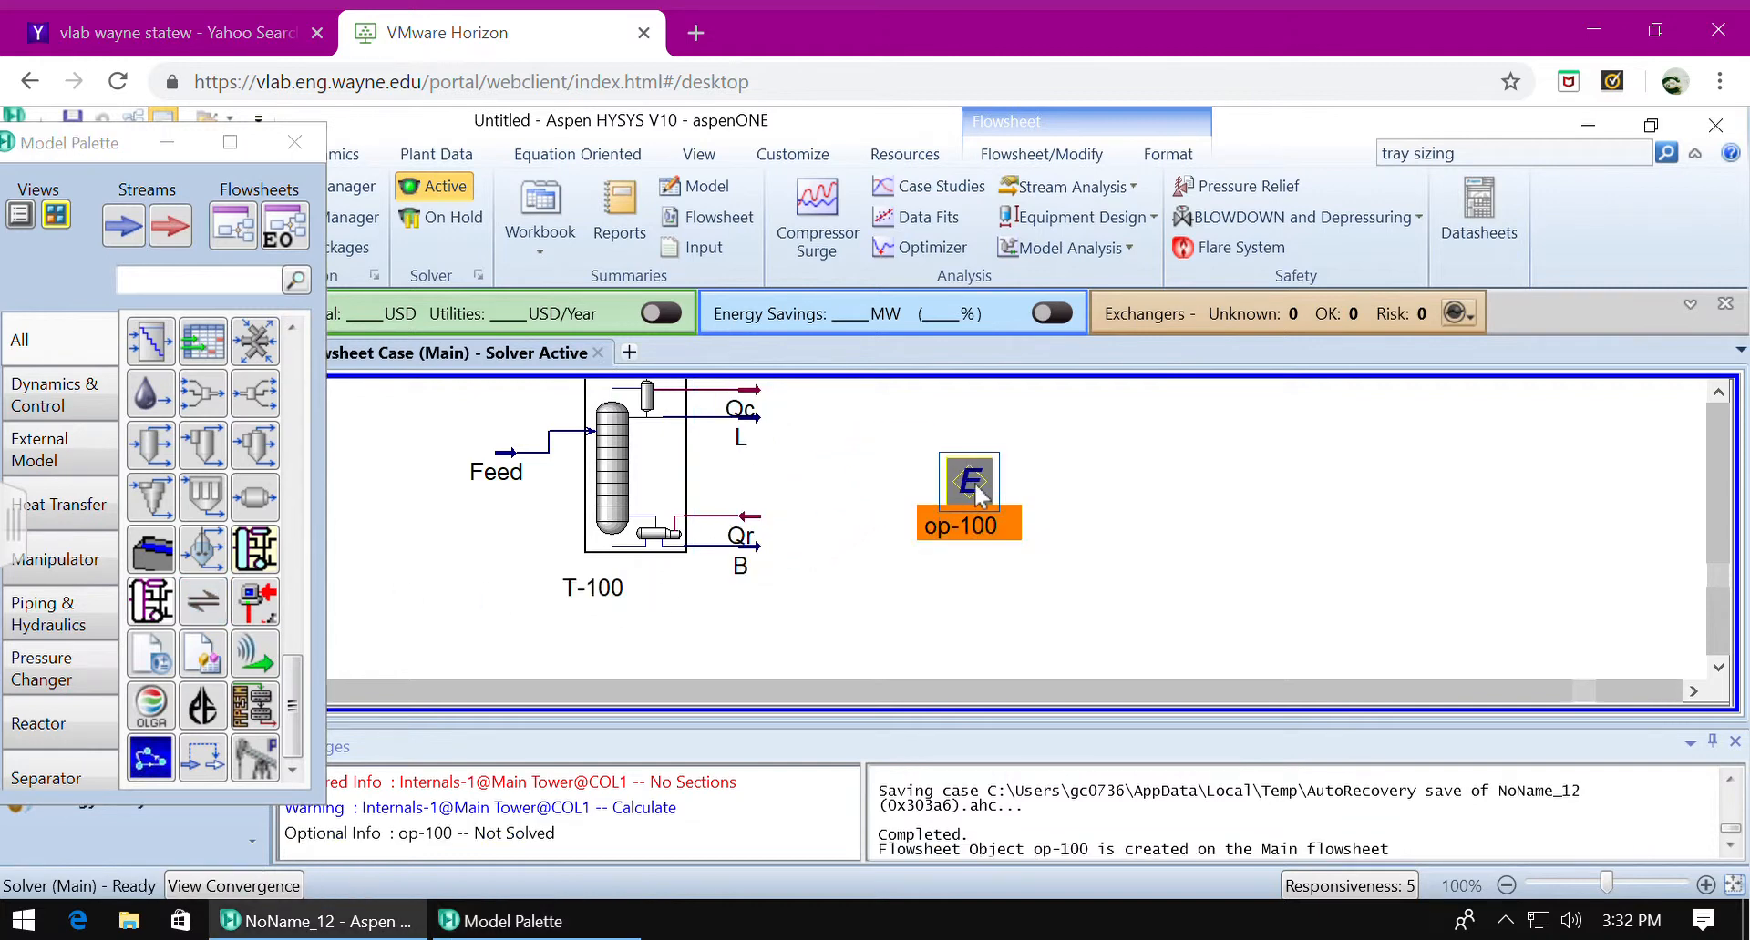
double_click(977, 488)
drag(656, 461, 749, 196)
Generate a binary XY plot of 12-ClC2 and 112-ClC2 at 1 atm and close the plot window.
double_click(331, 356)
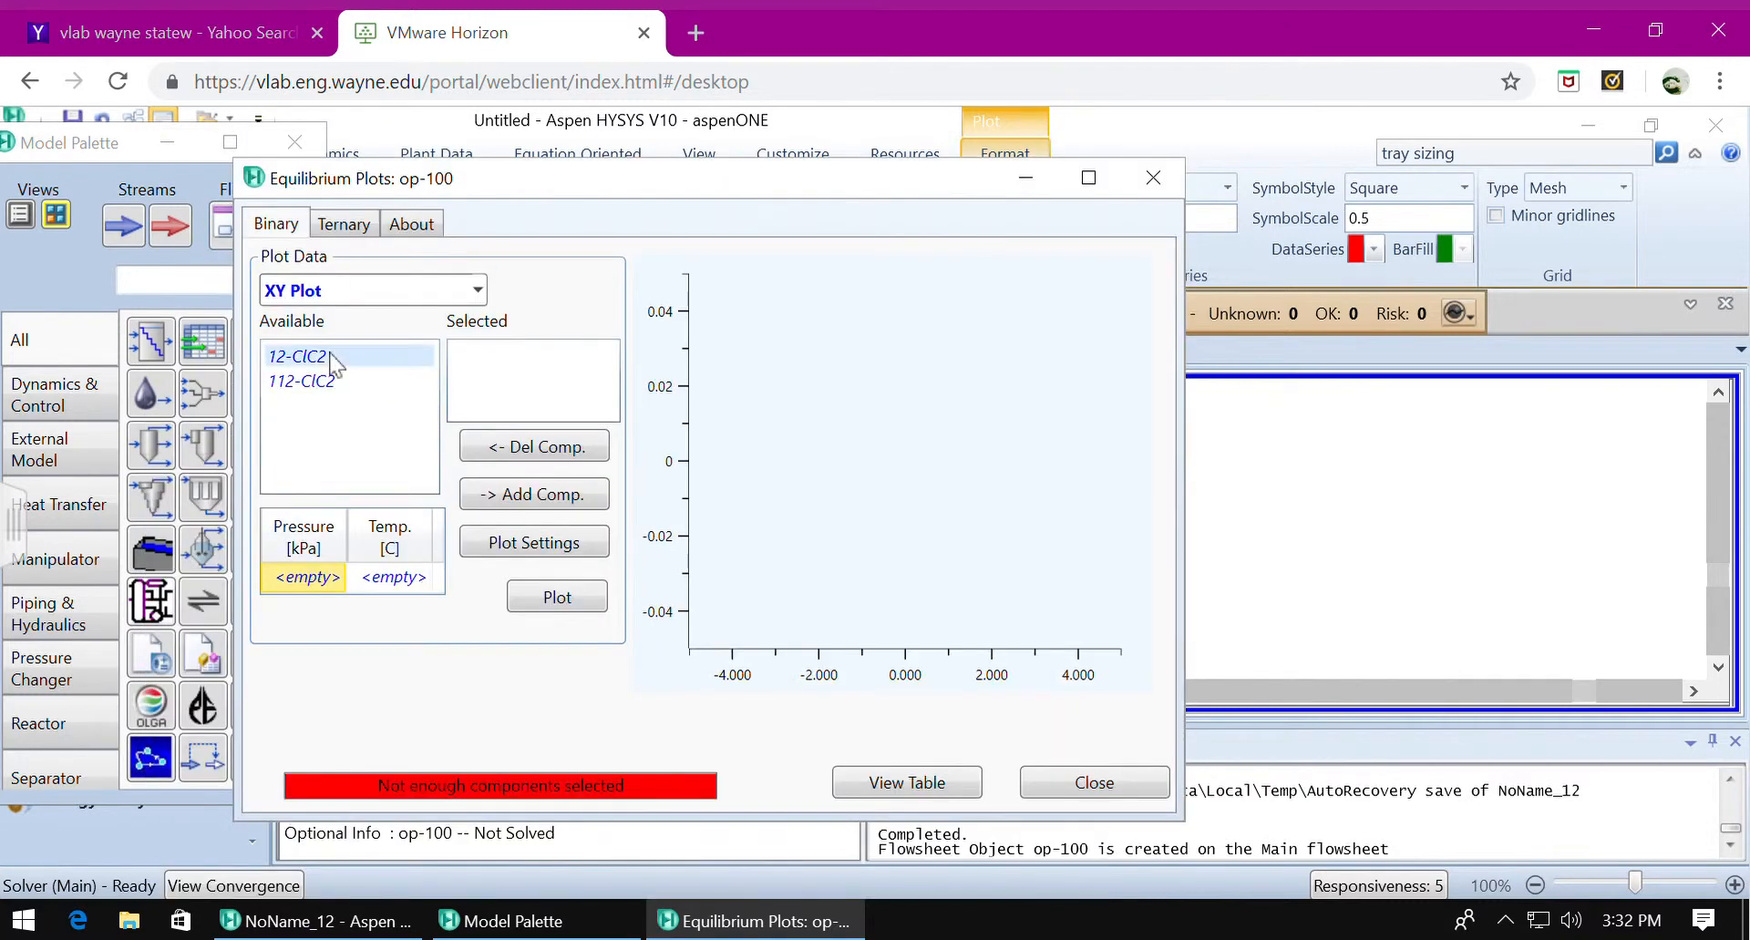
double_click(332, 357)
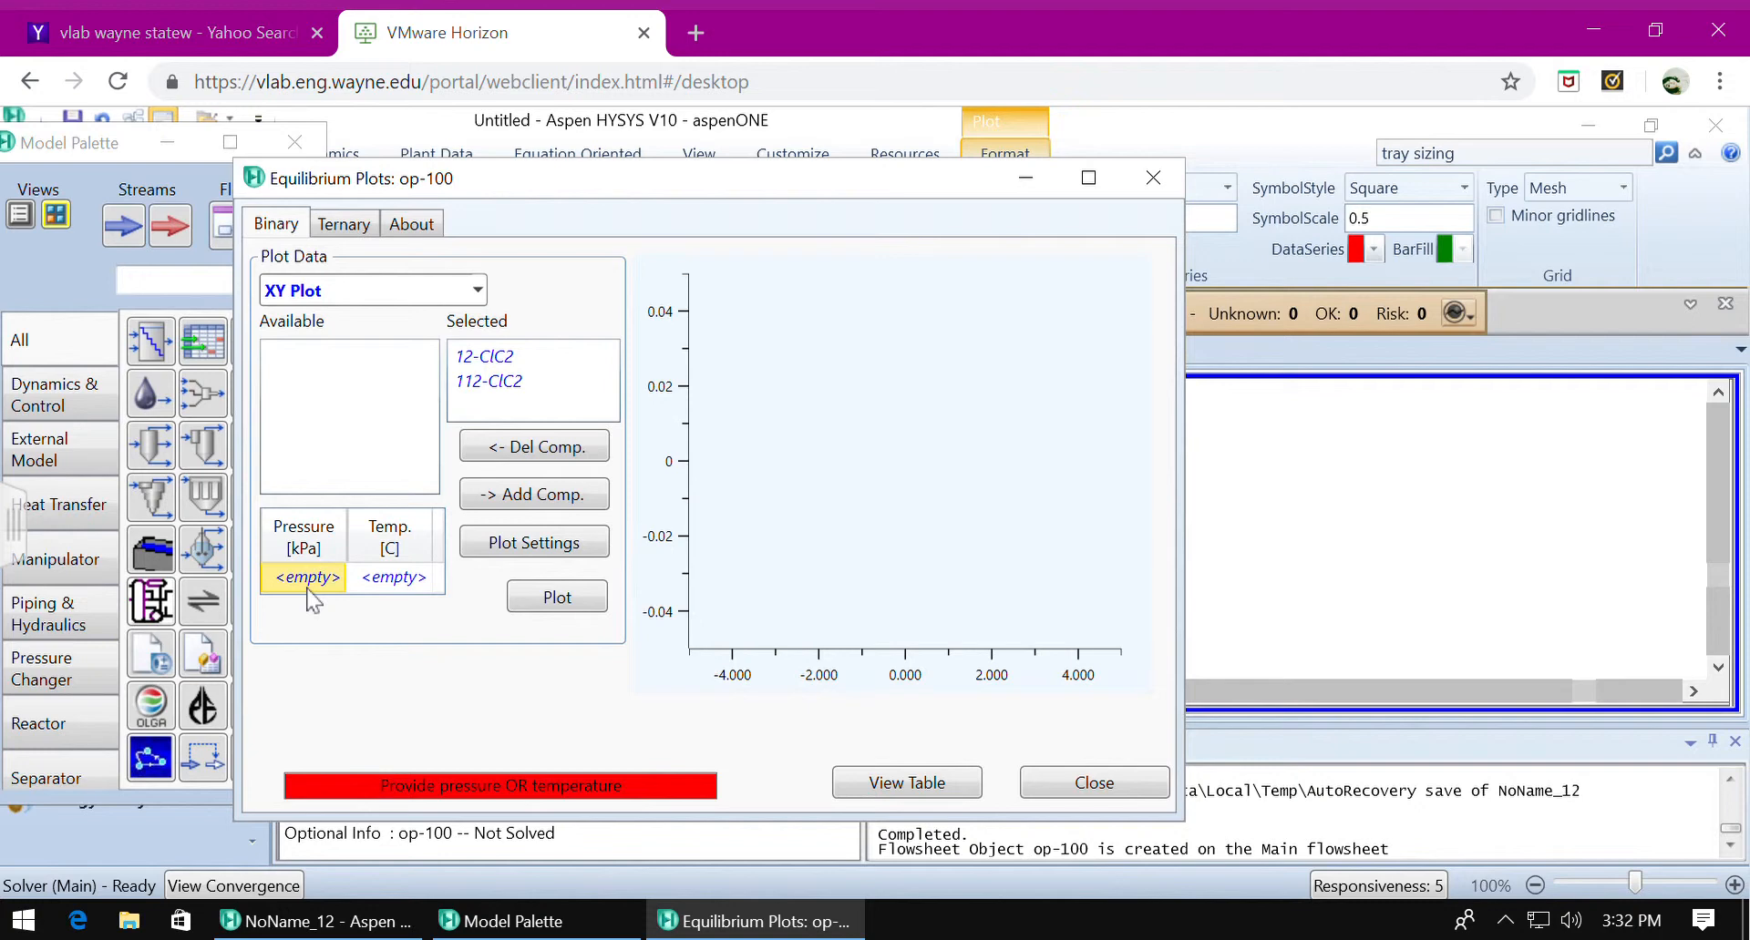
click(308, 583)
text(1)
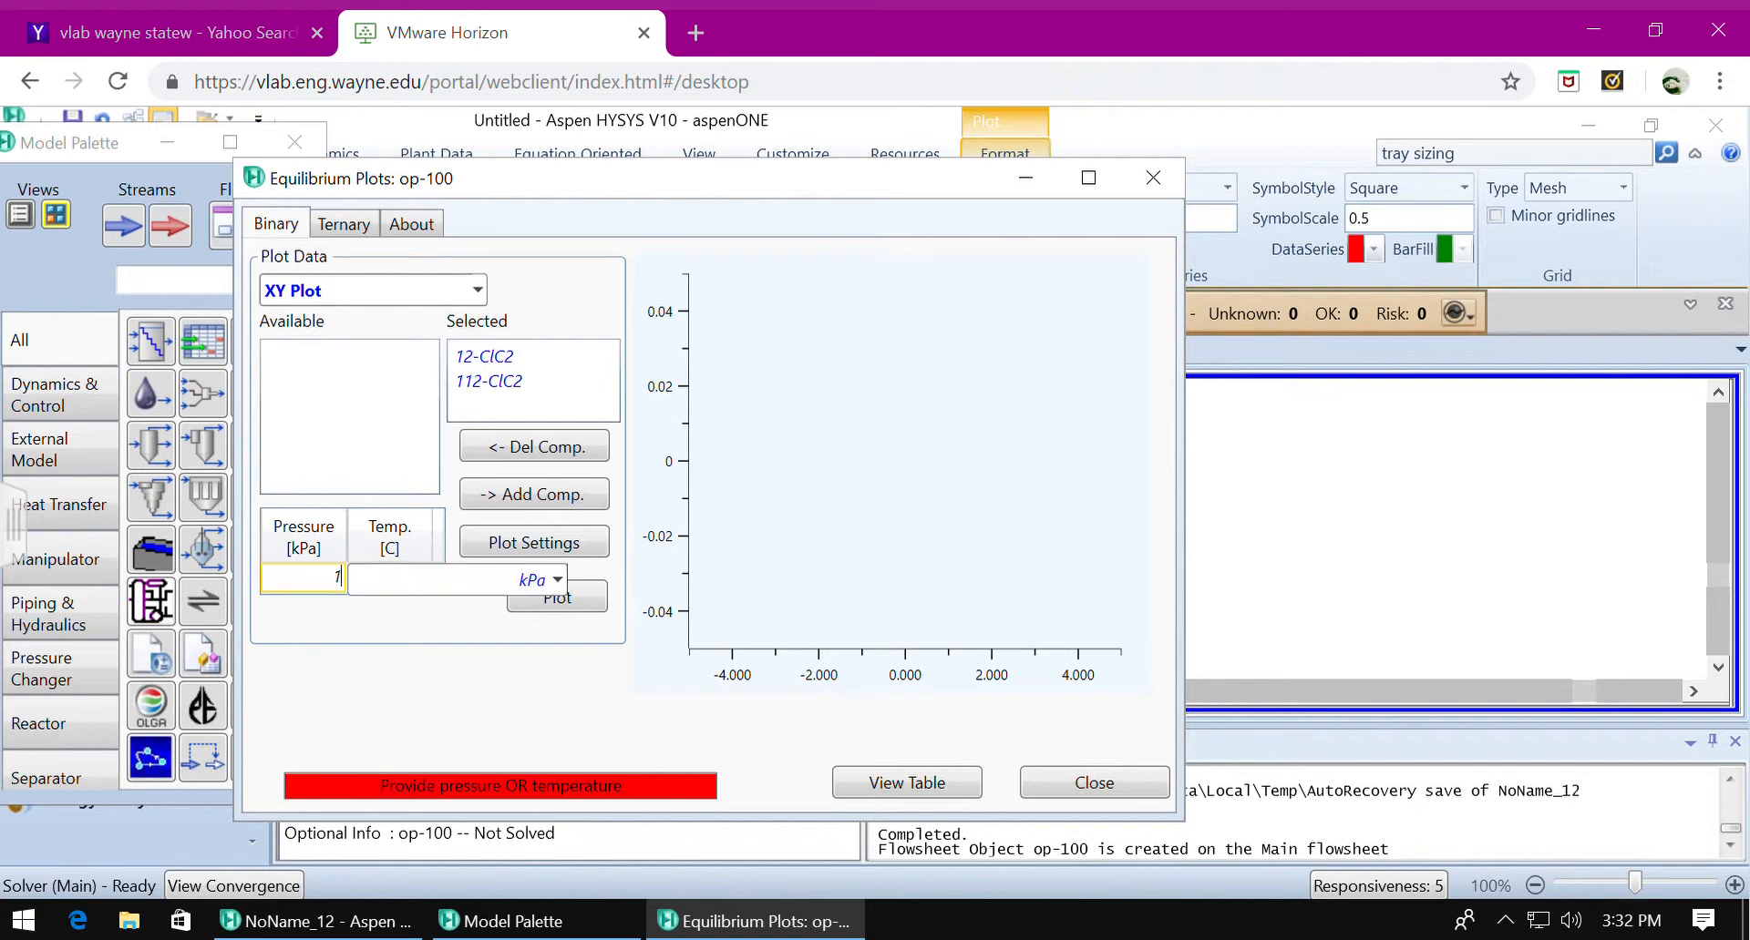
click(557, 580)
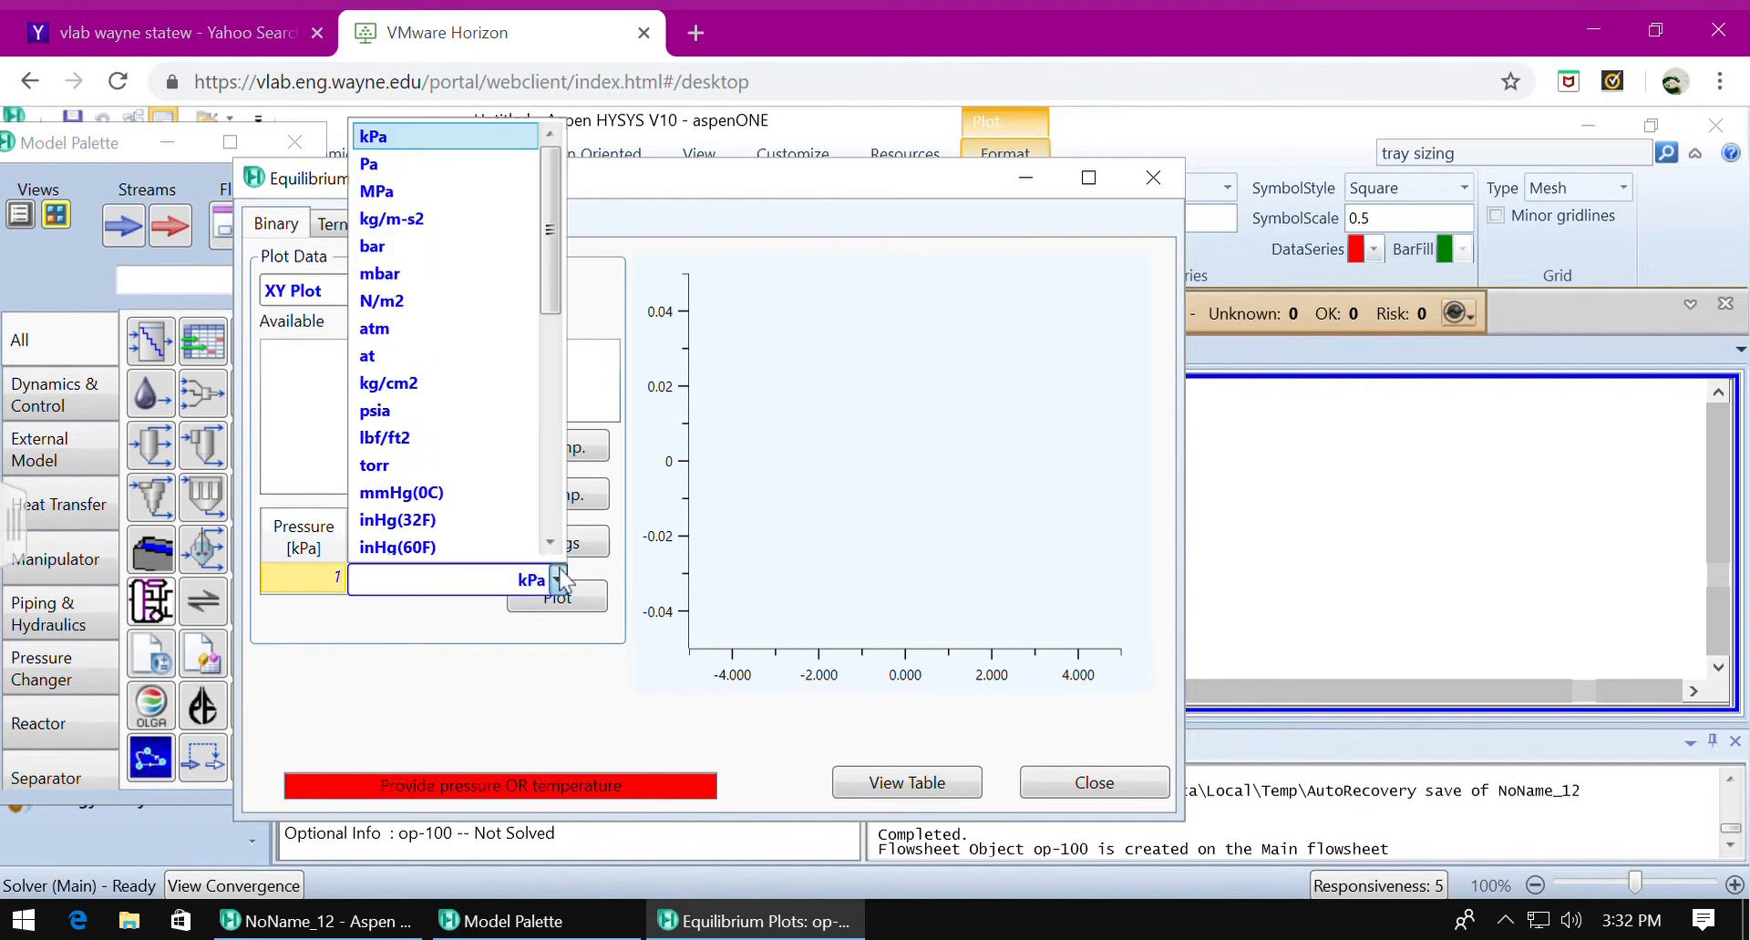
click(455, 330)
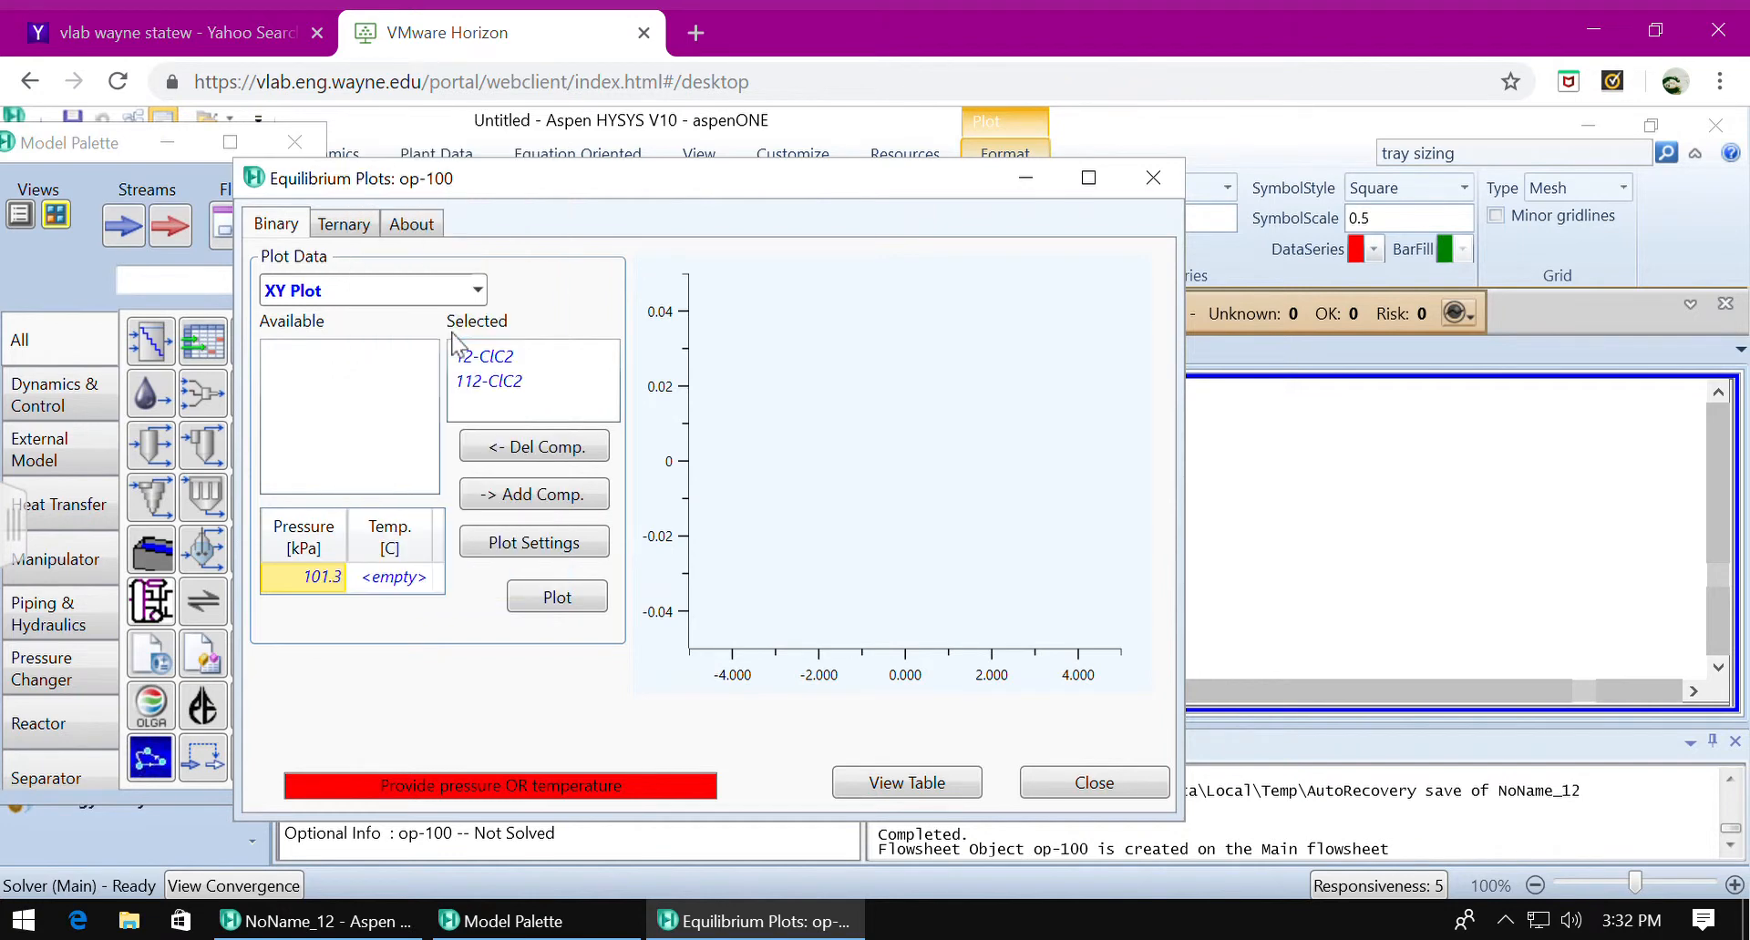
click(593, 600)
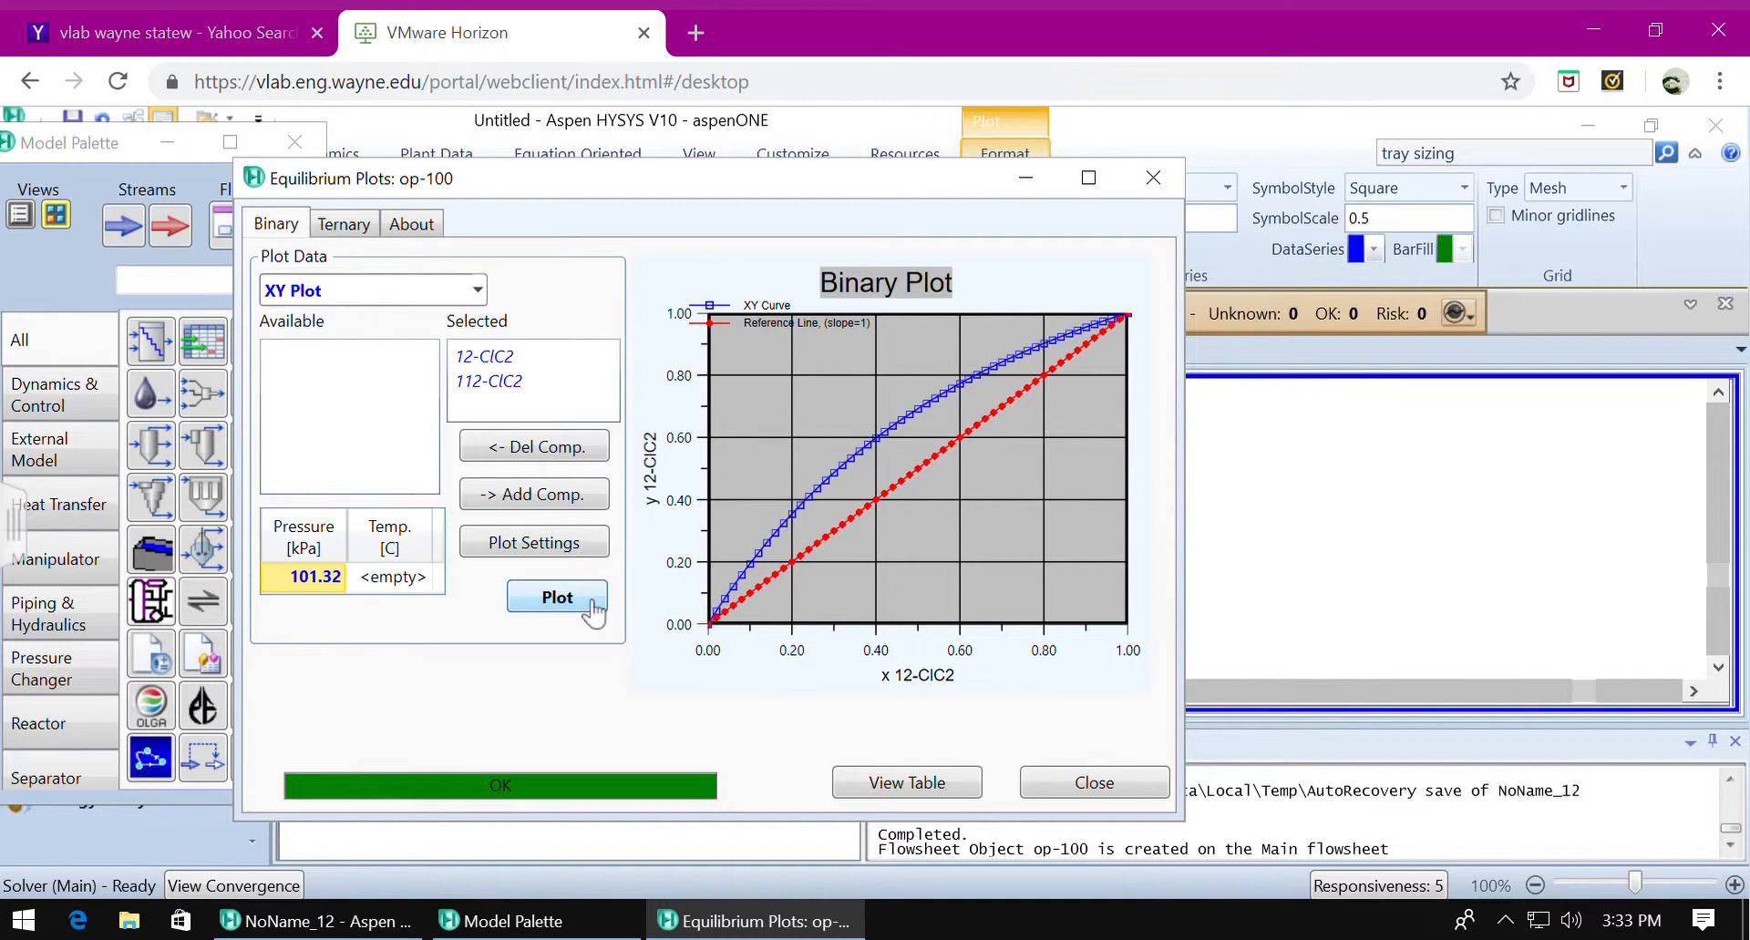
click(1152, 177)
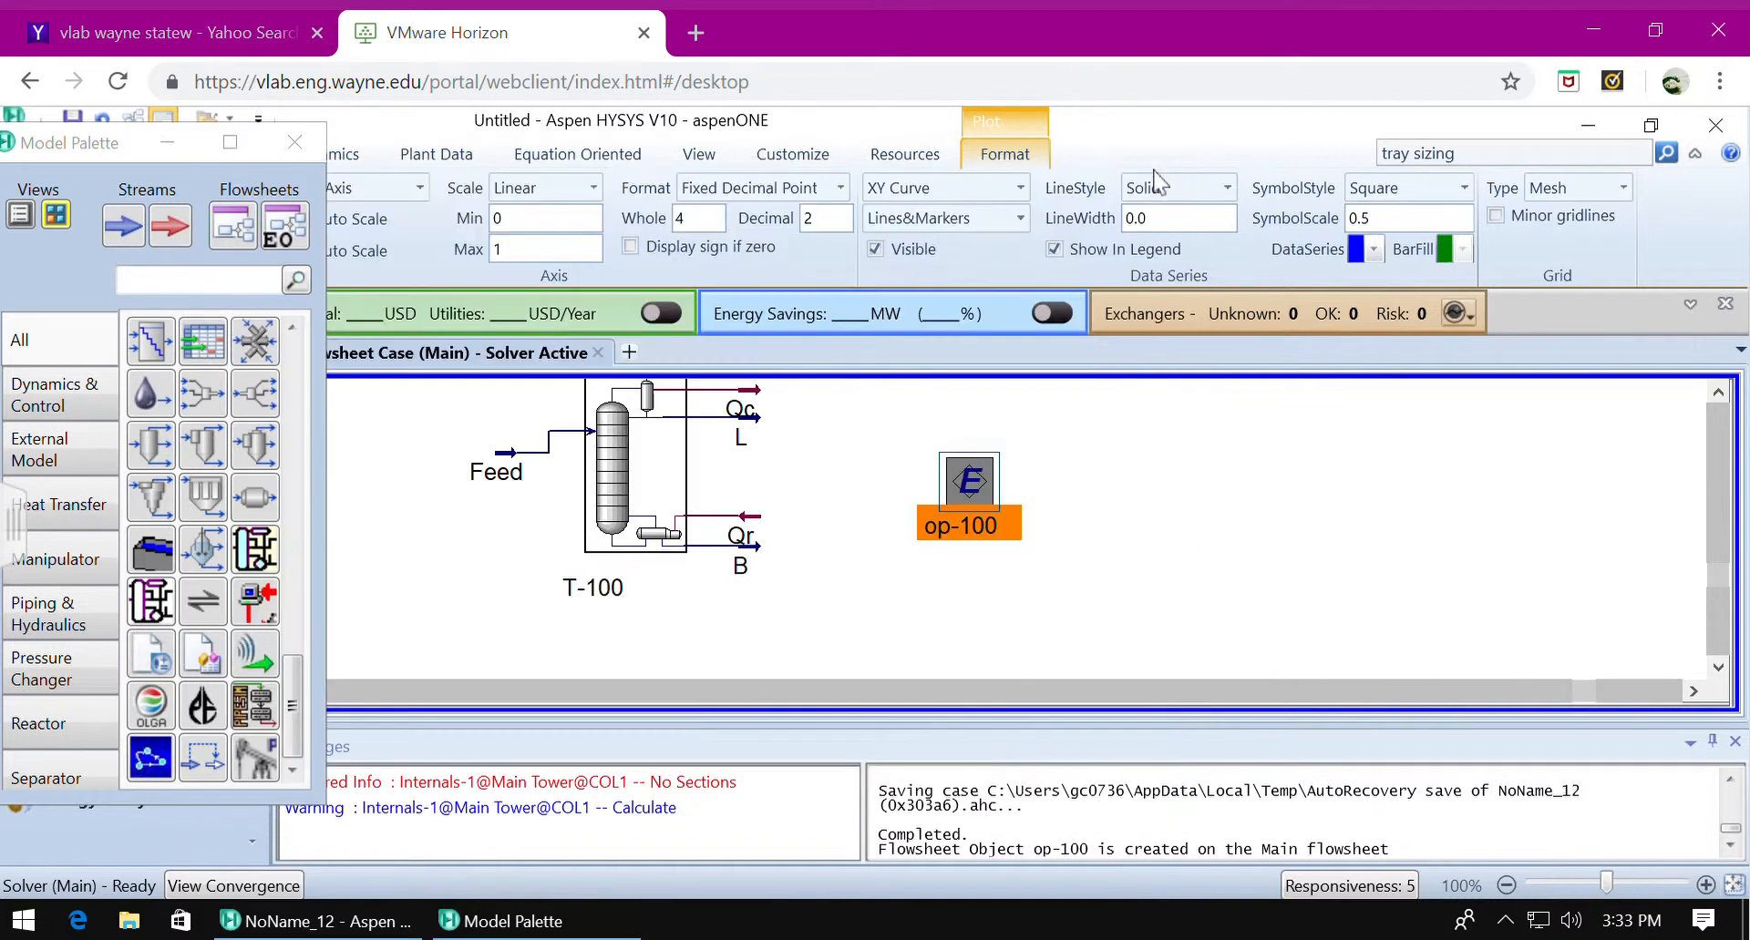
click(1195, 593)
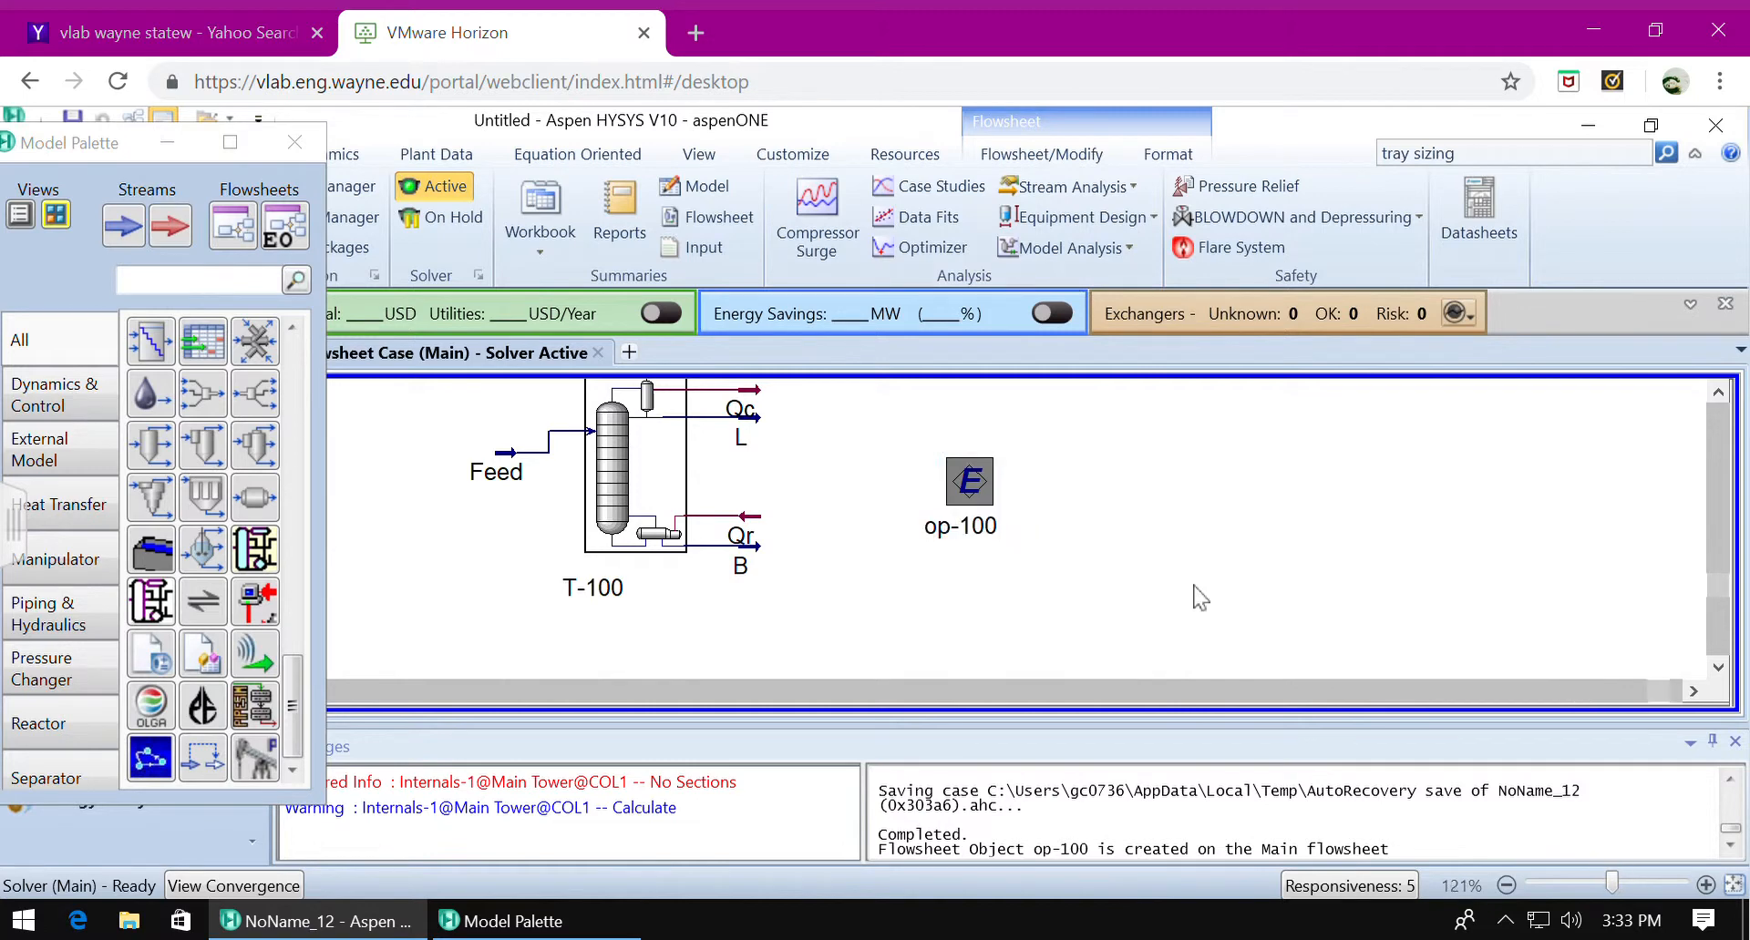
scroll(1199, 597, up, 3)
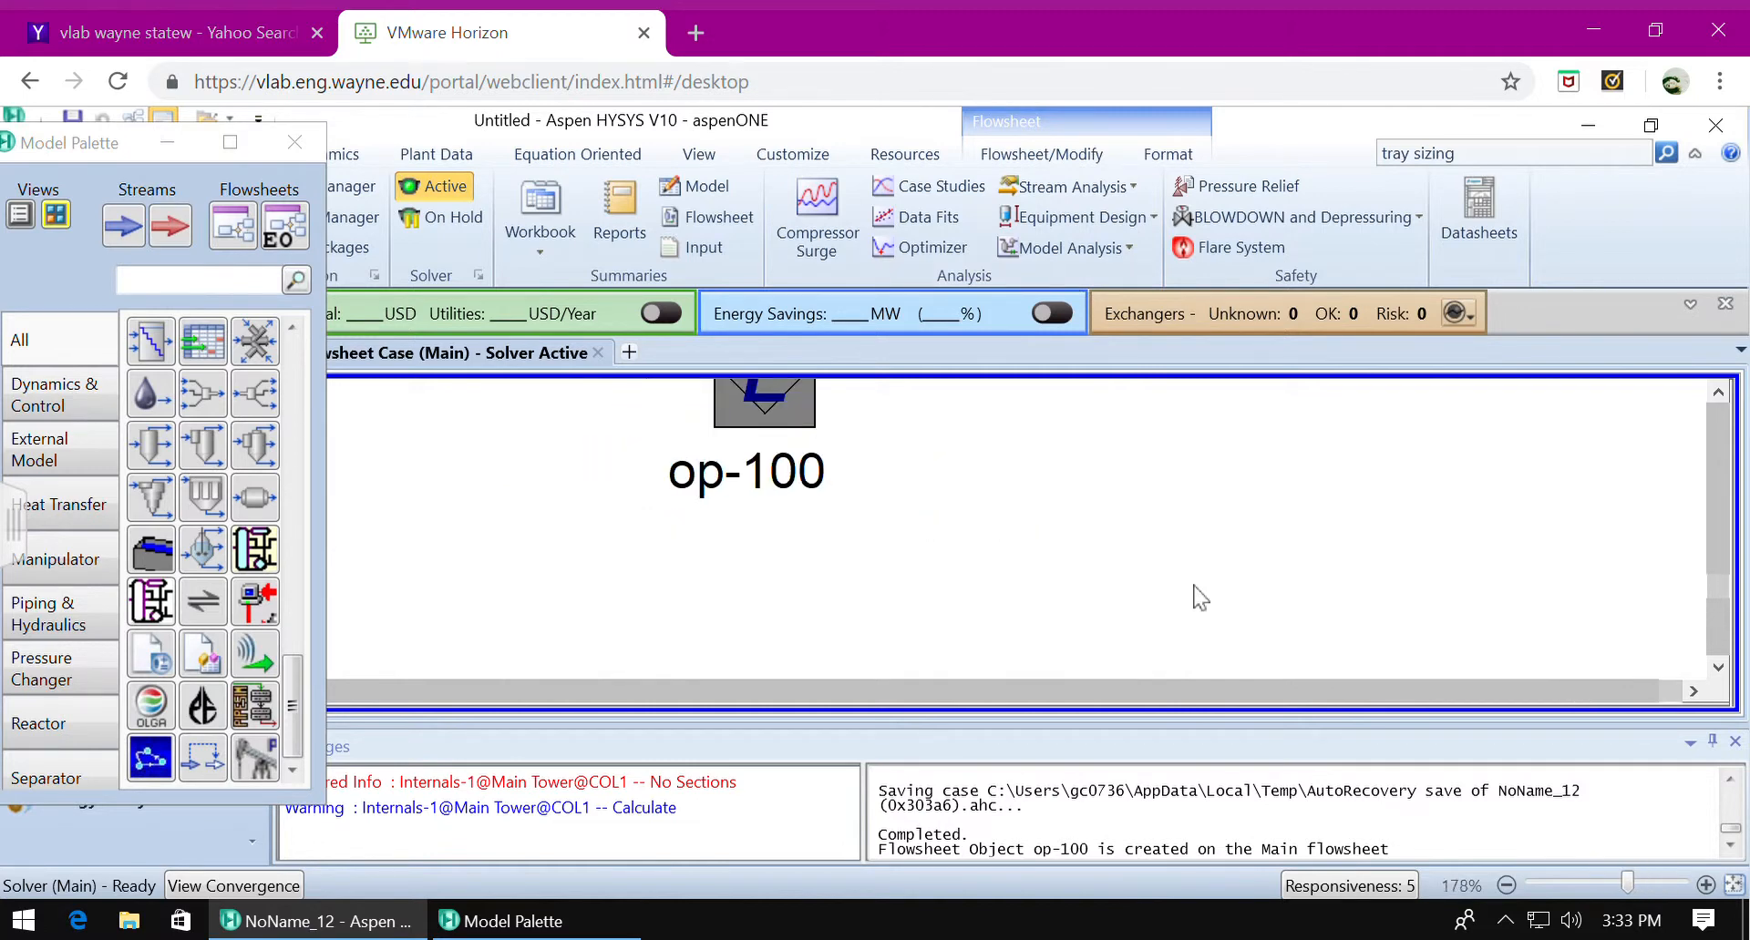
scroll(1199, 597, down, 10)
scroll(1199, 597, up, 10)
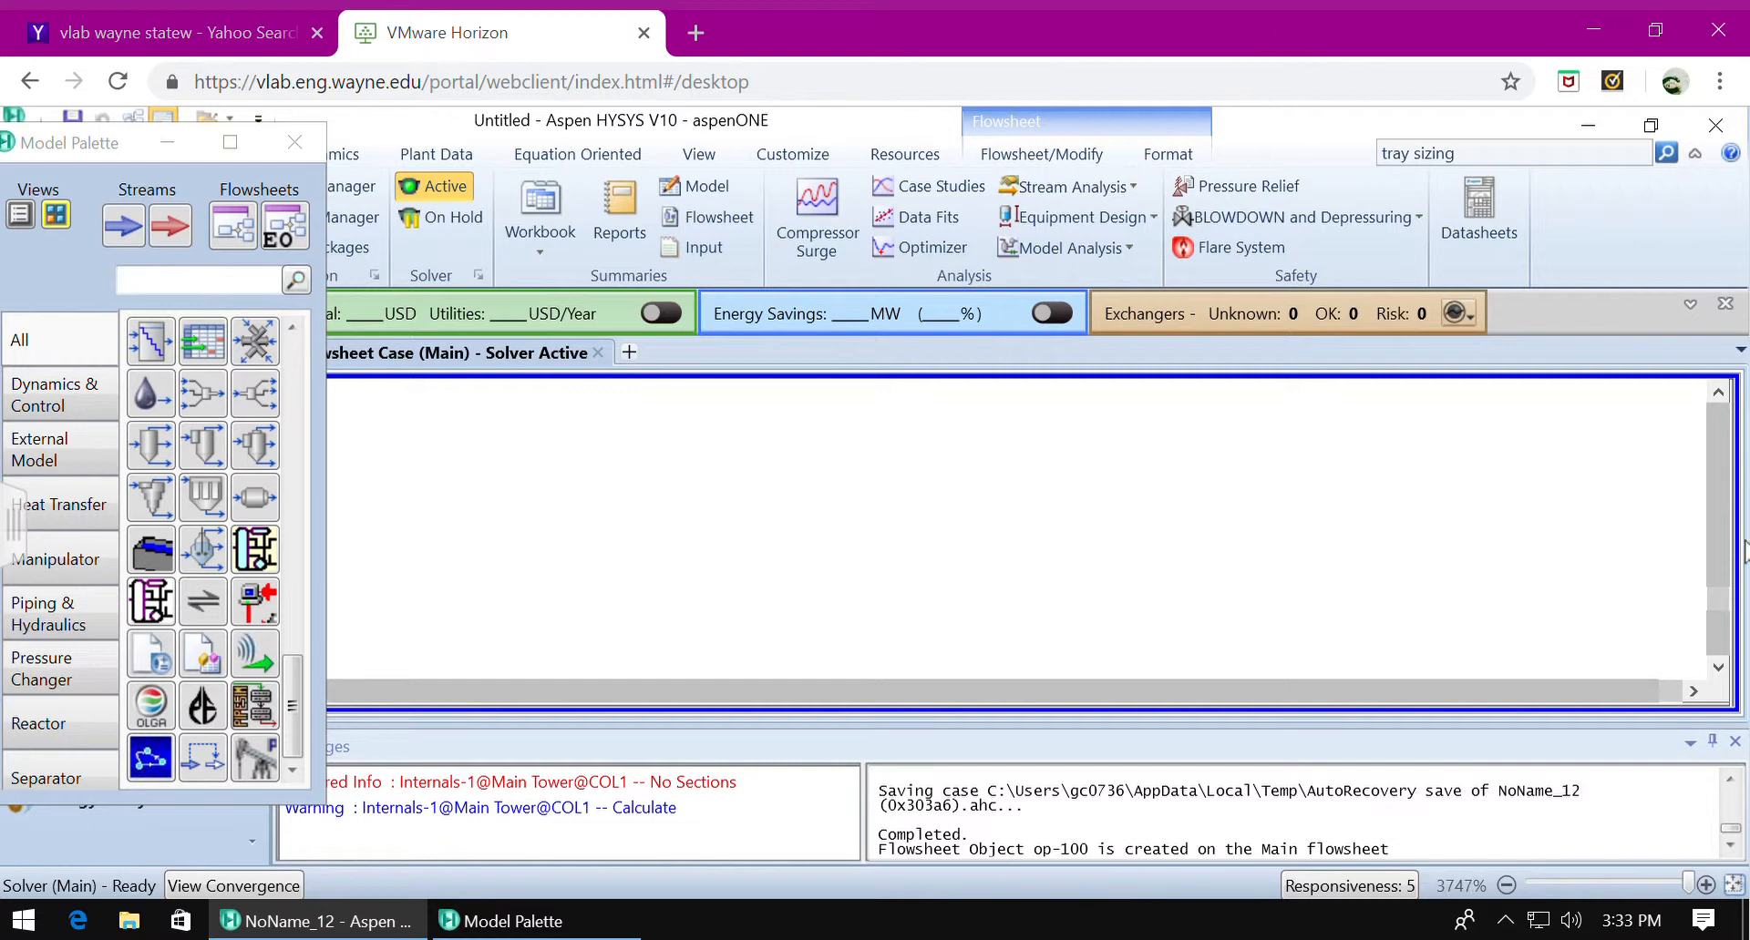
click(1718, 431)
scroll(989, 481, down, 5)
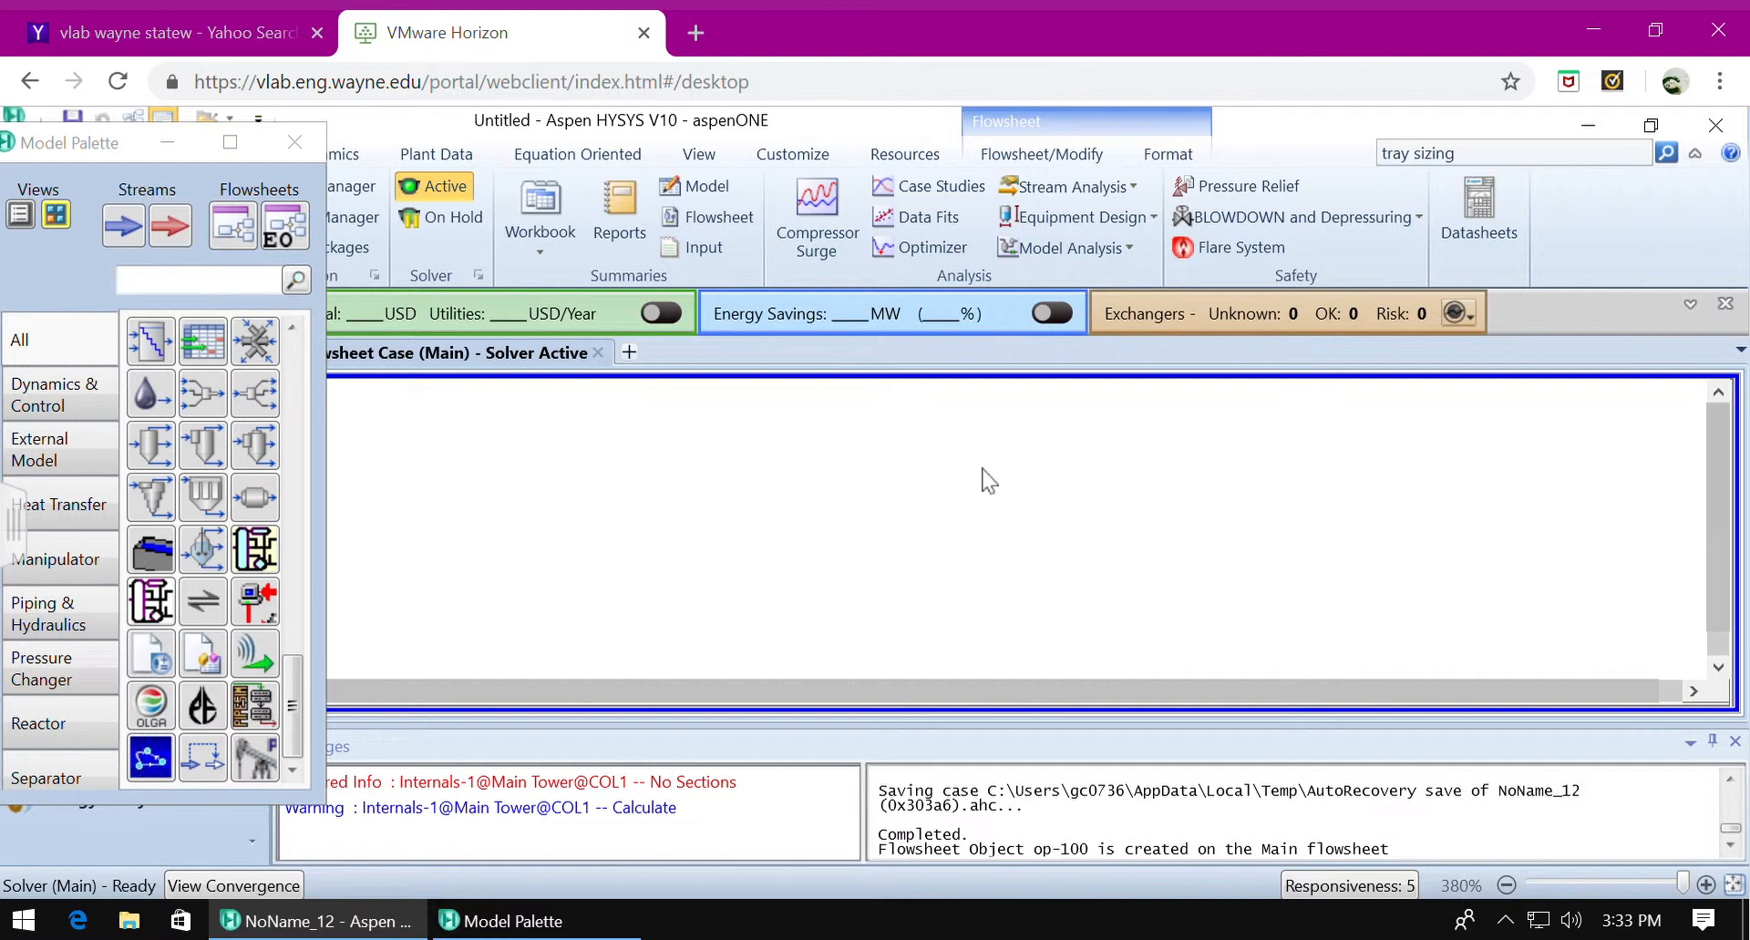
scroll(989, 480, down, 3)
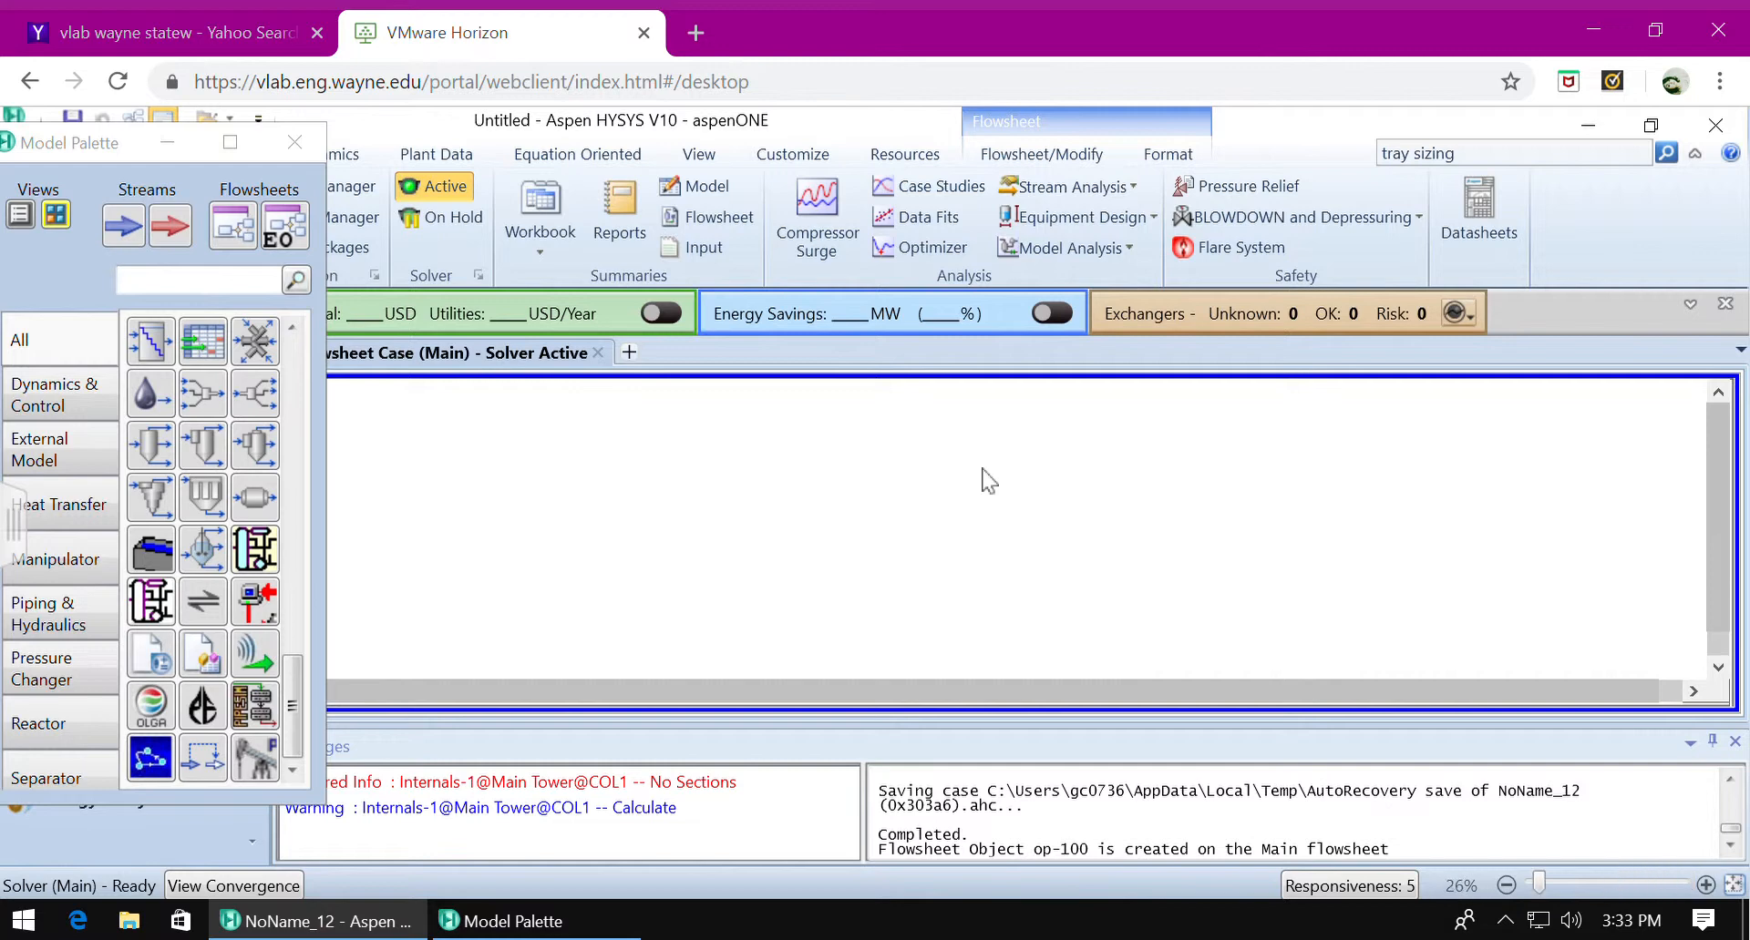